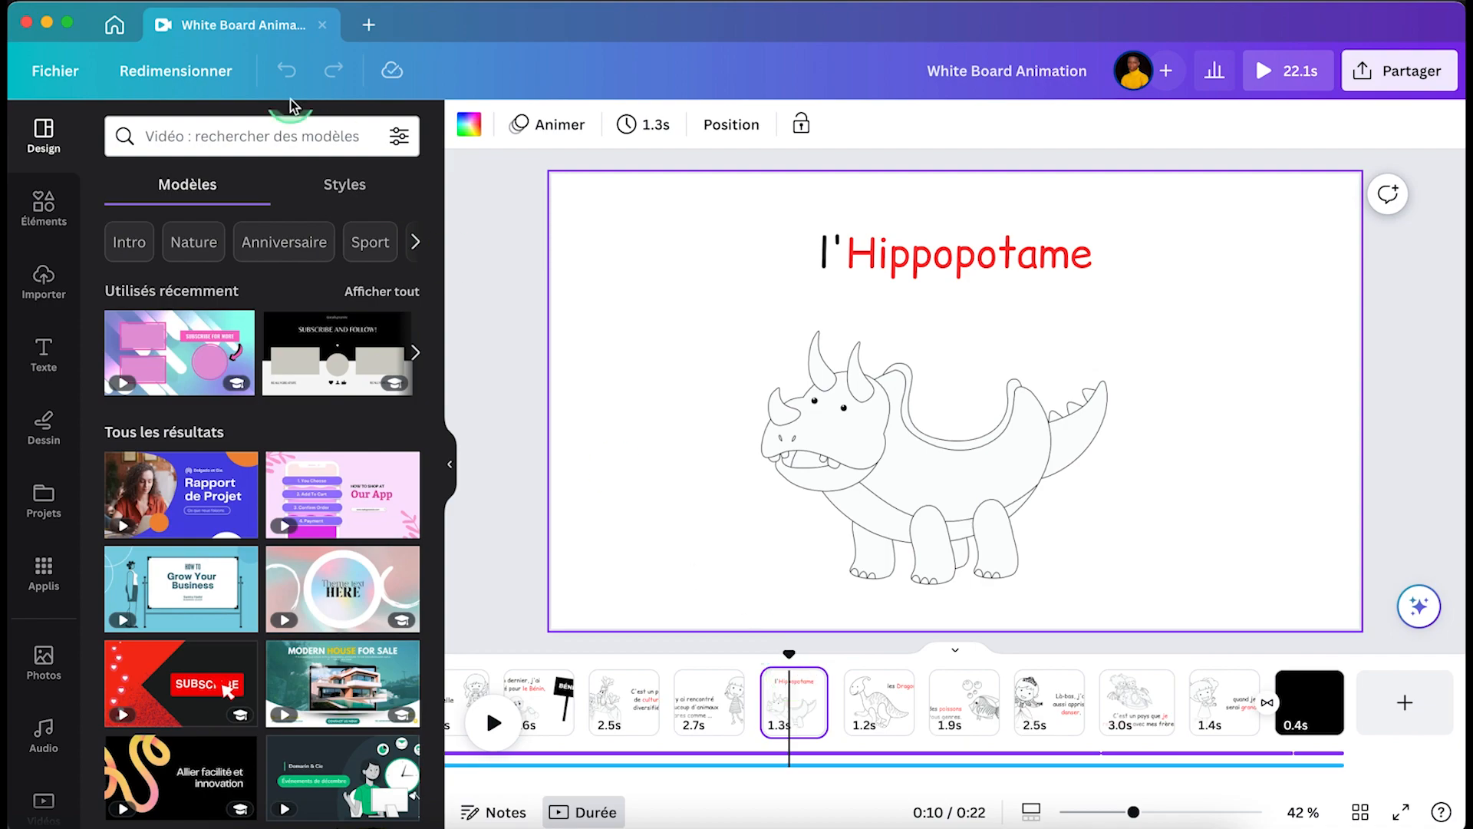
# Create a blank 1920 × 1080 px Vidéo design from the video formats on the home page
pyautogui.click(115, 28)
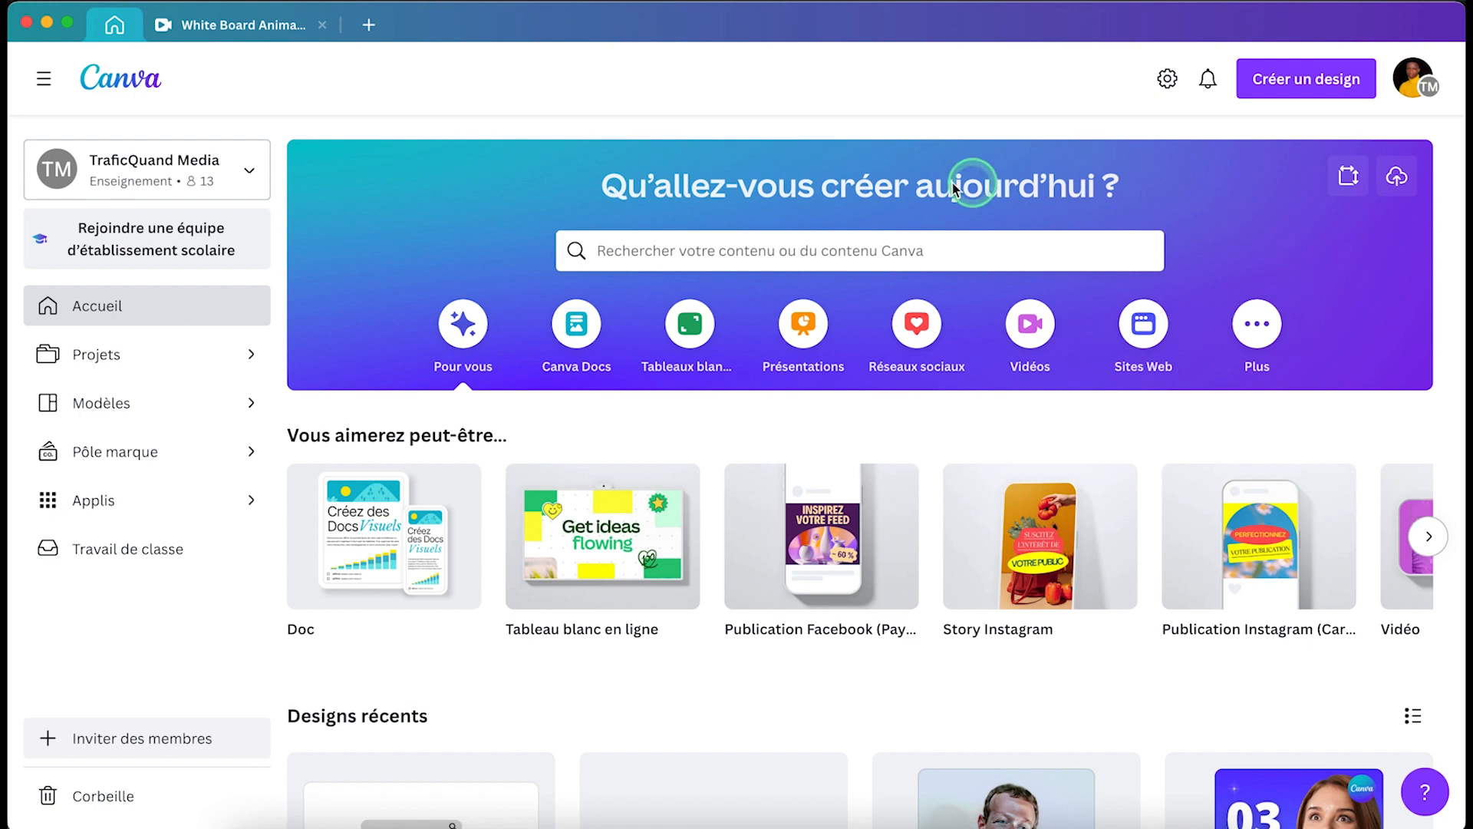
pyautogui.click(1031, 322)
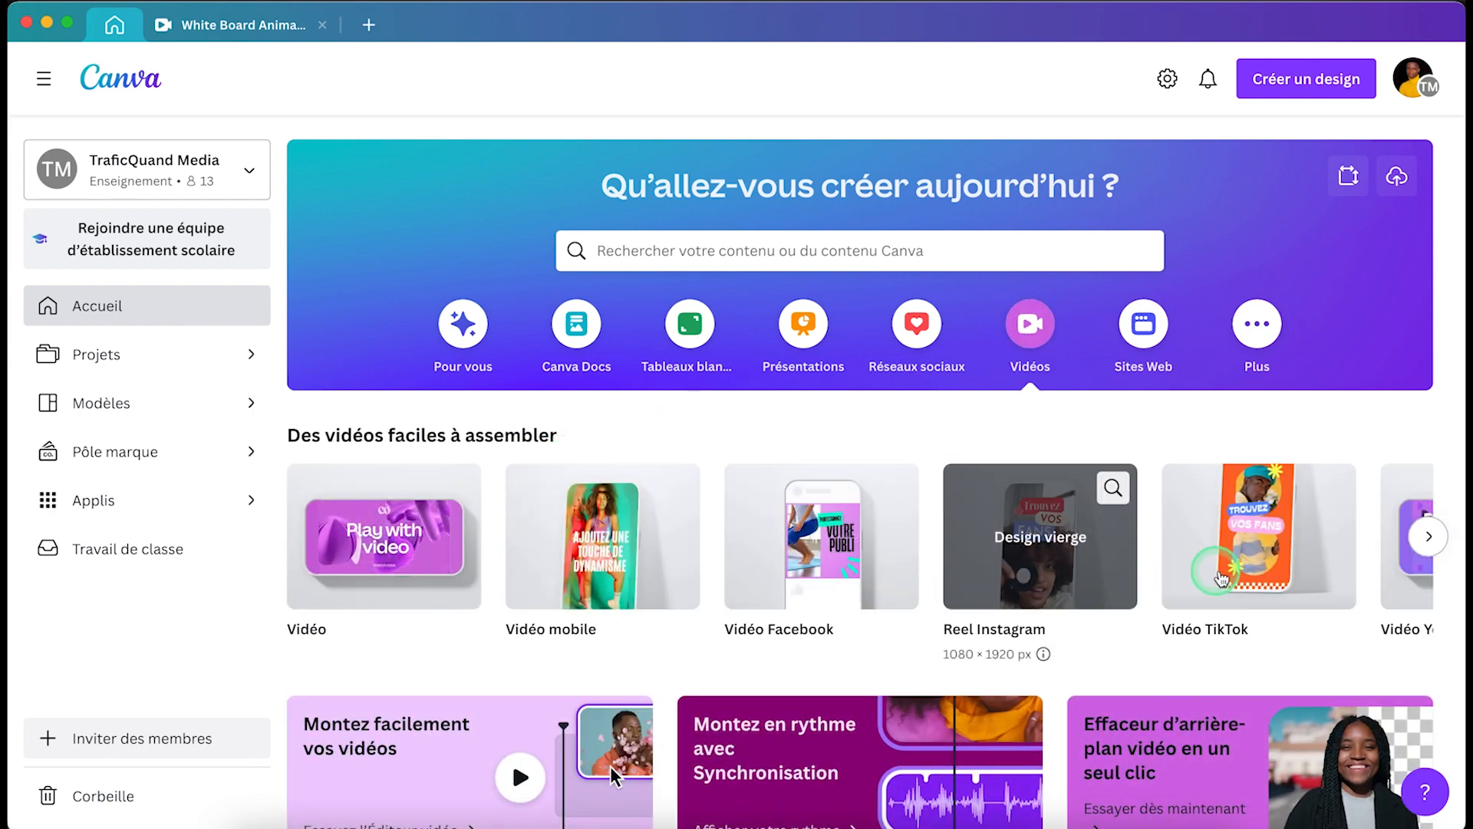
pyautogui.click(1428, 537)
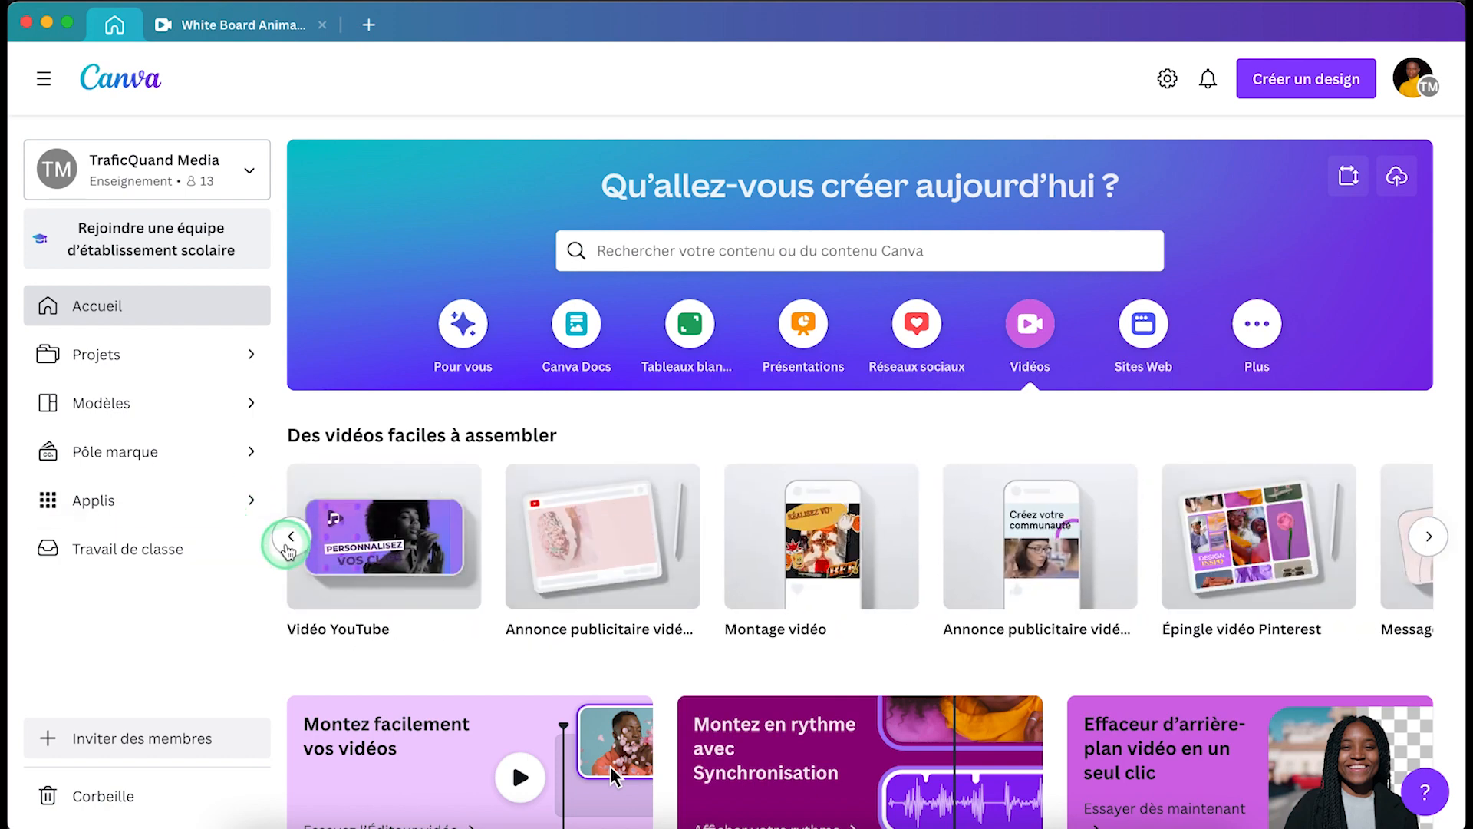
pyautogui.click(291, 537)
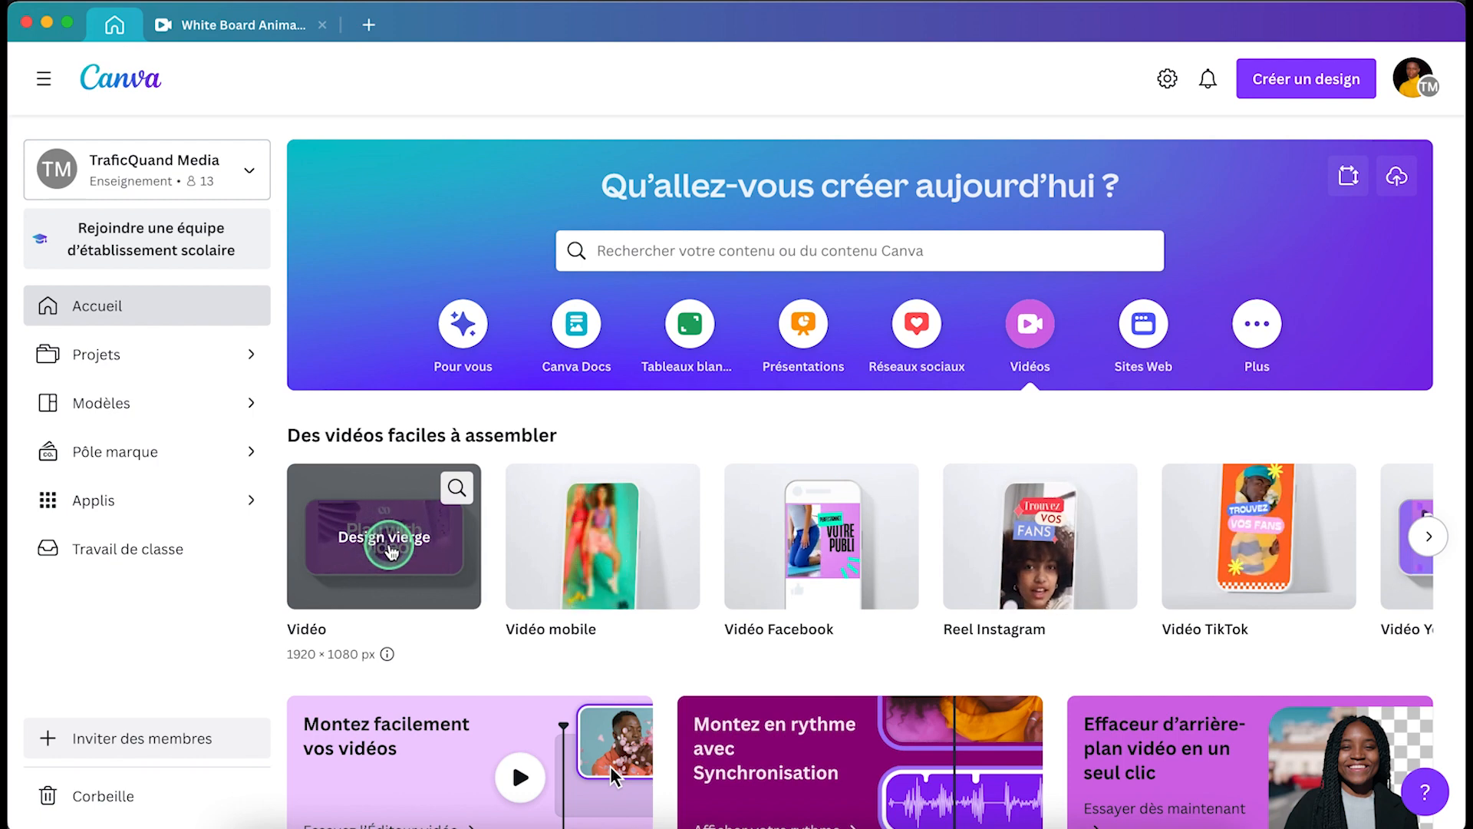
pyautogui.click(391, 543)
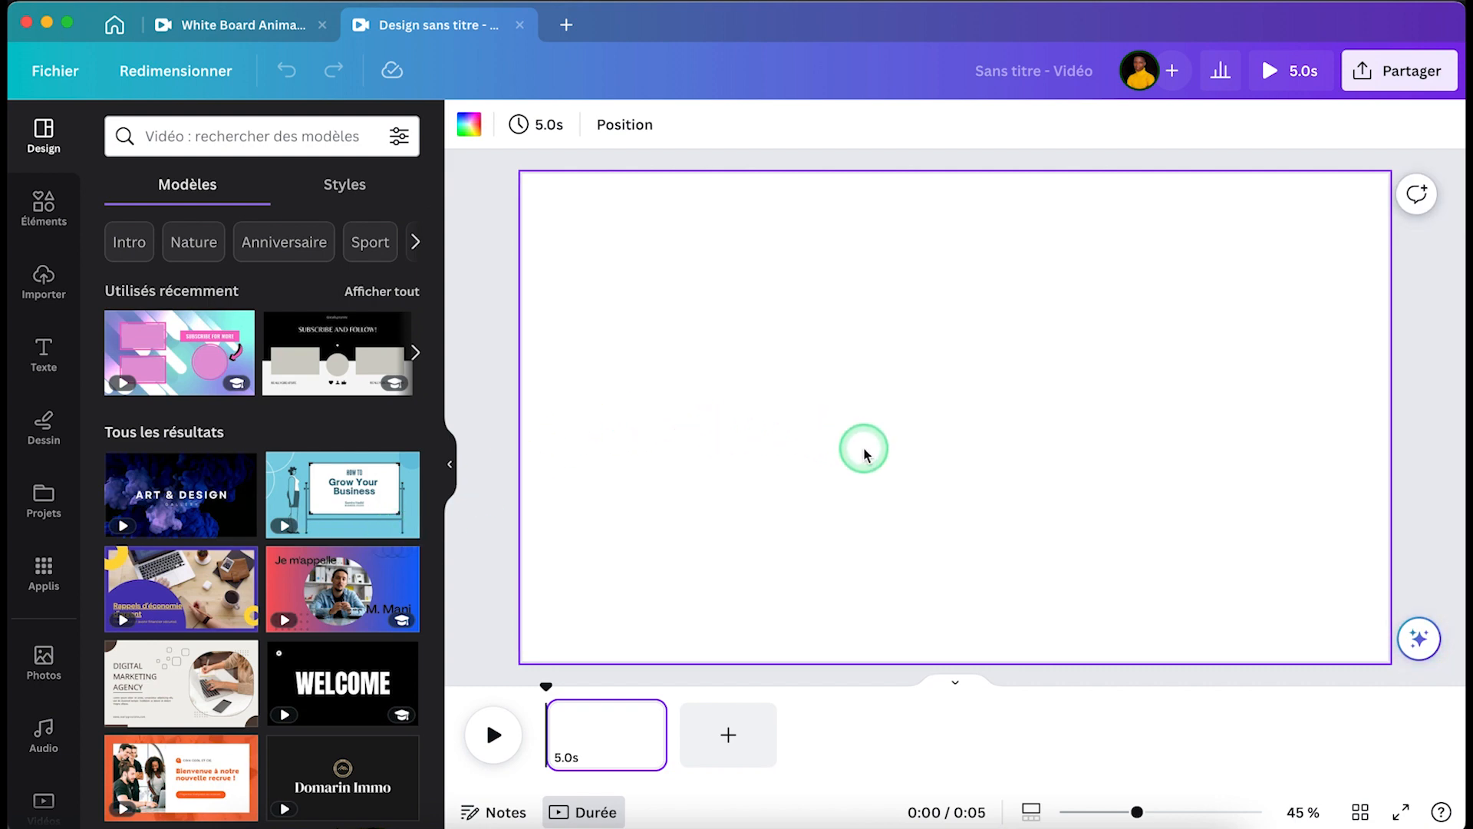
# Examine the l'Hippopotame title and illustration in the White Board Animation design, then return to the blank video
pyautogui.click(261, 25)
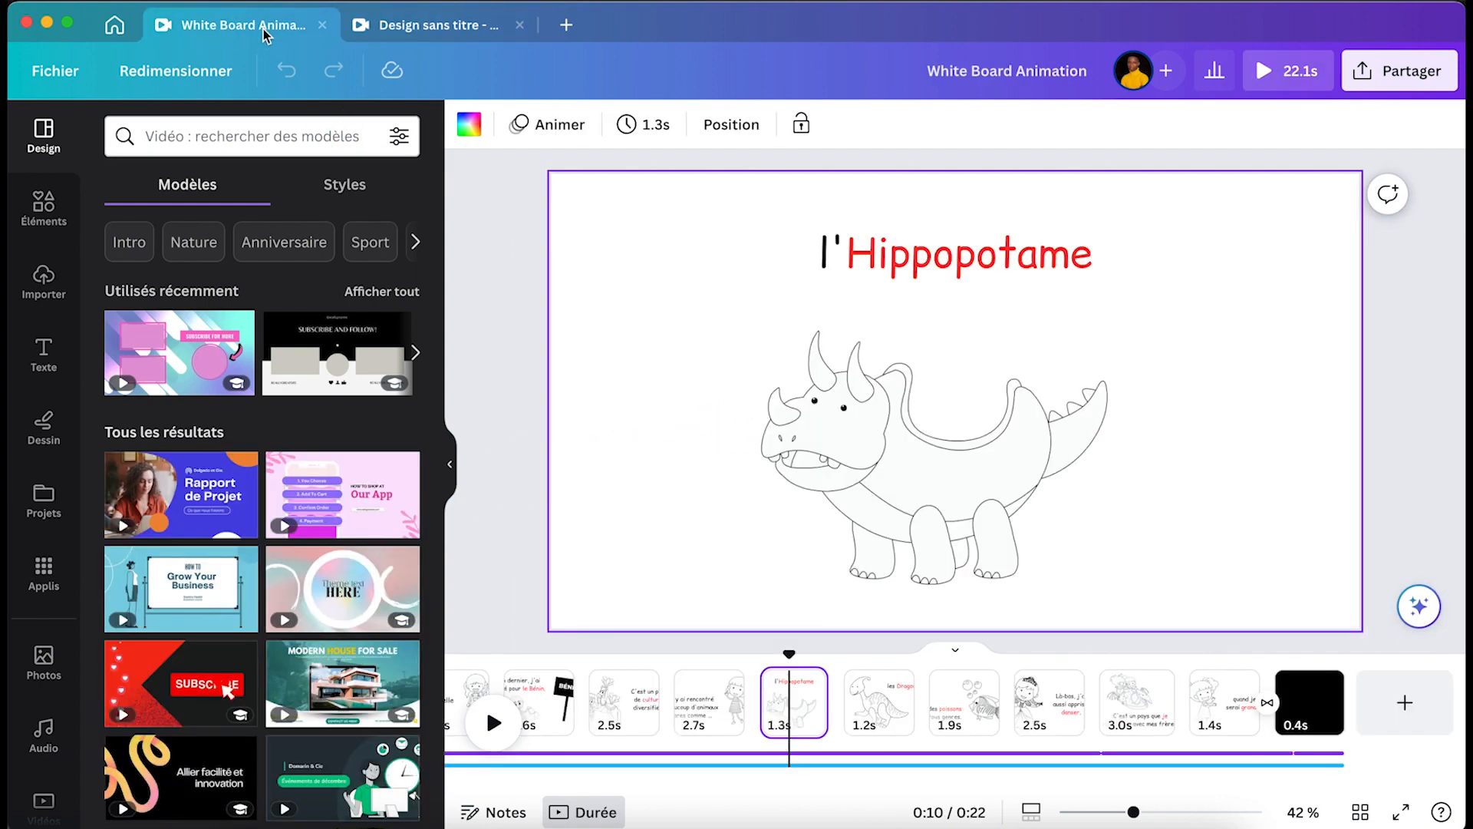
pyautogui.click(896, 258)
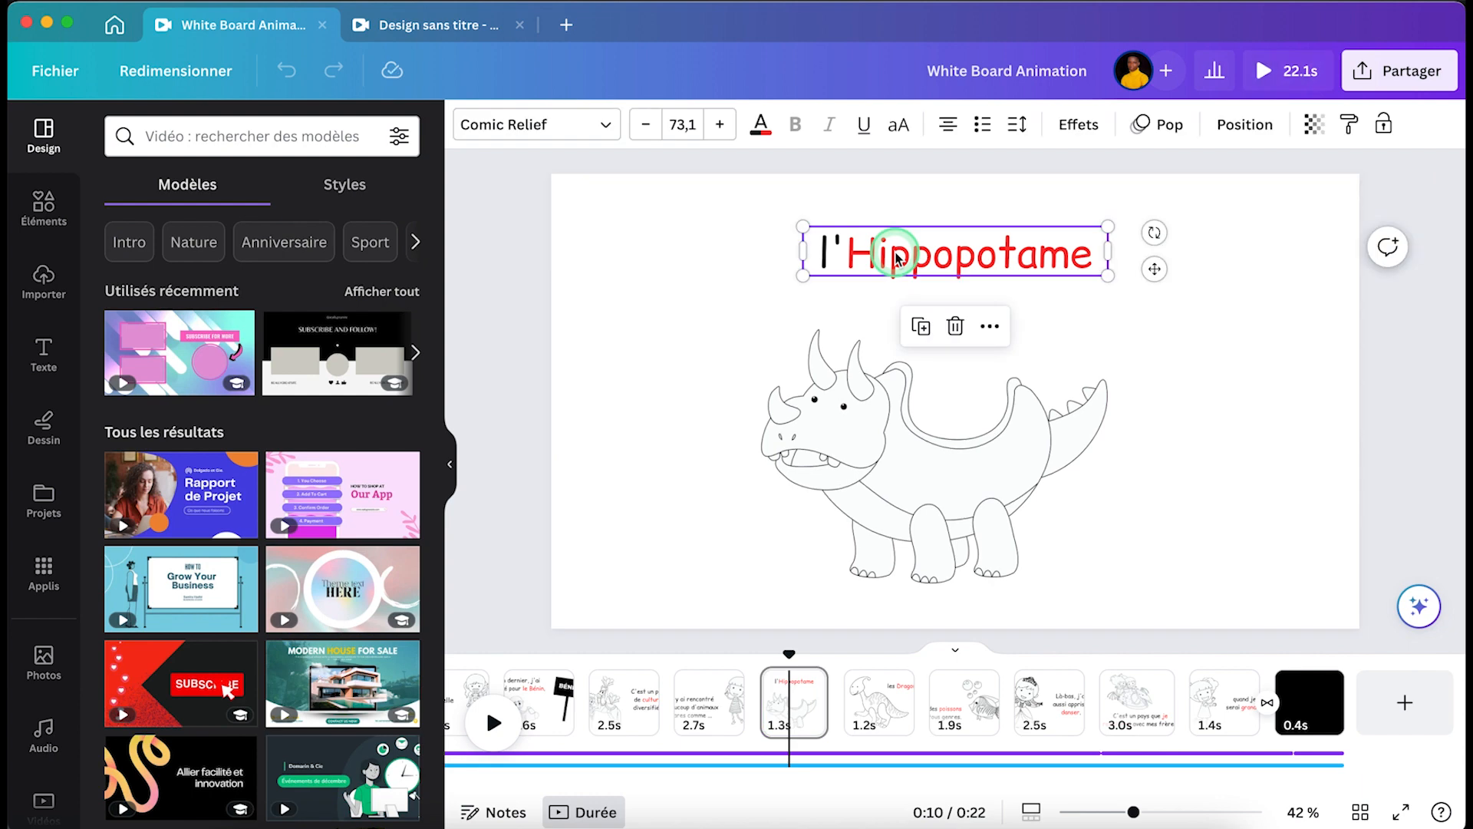
pyautogui.click(817, 551)
pyautogui.hotkey('ctrl', 'Tab')
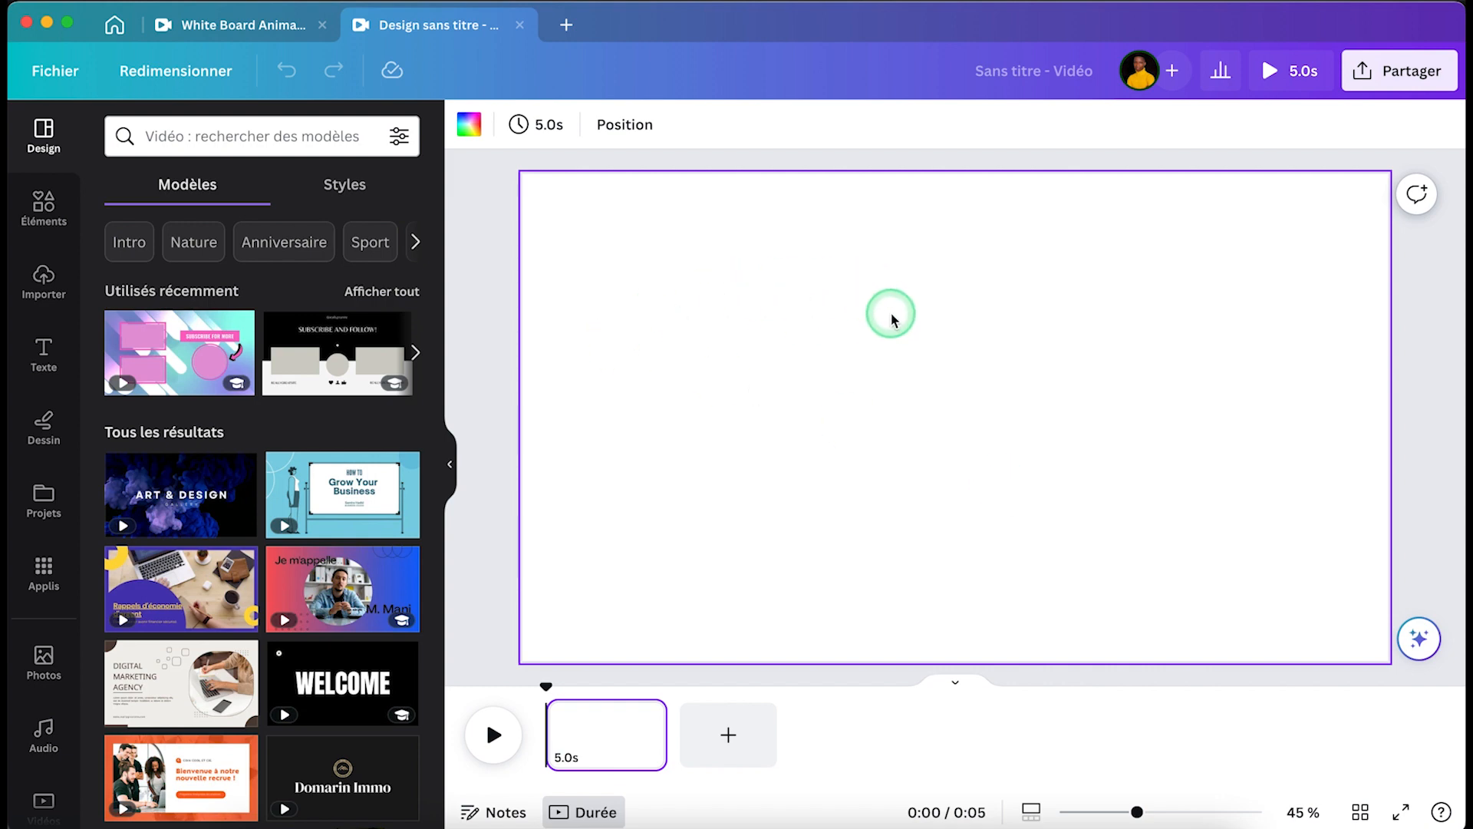
# Add a paragraph text box to the blank page and set its font to Comic Relief, the font of the reference title
pyautogui.press('t')
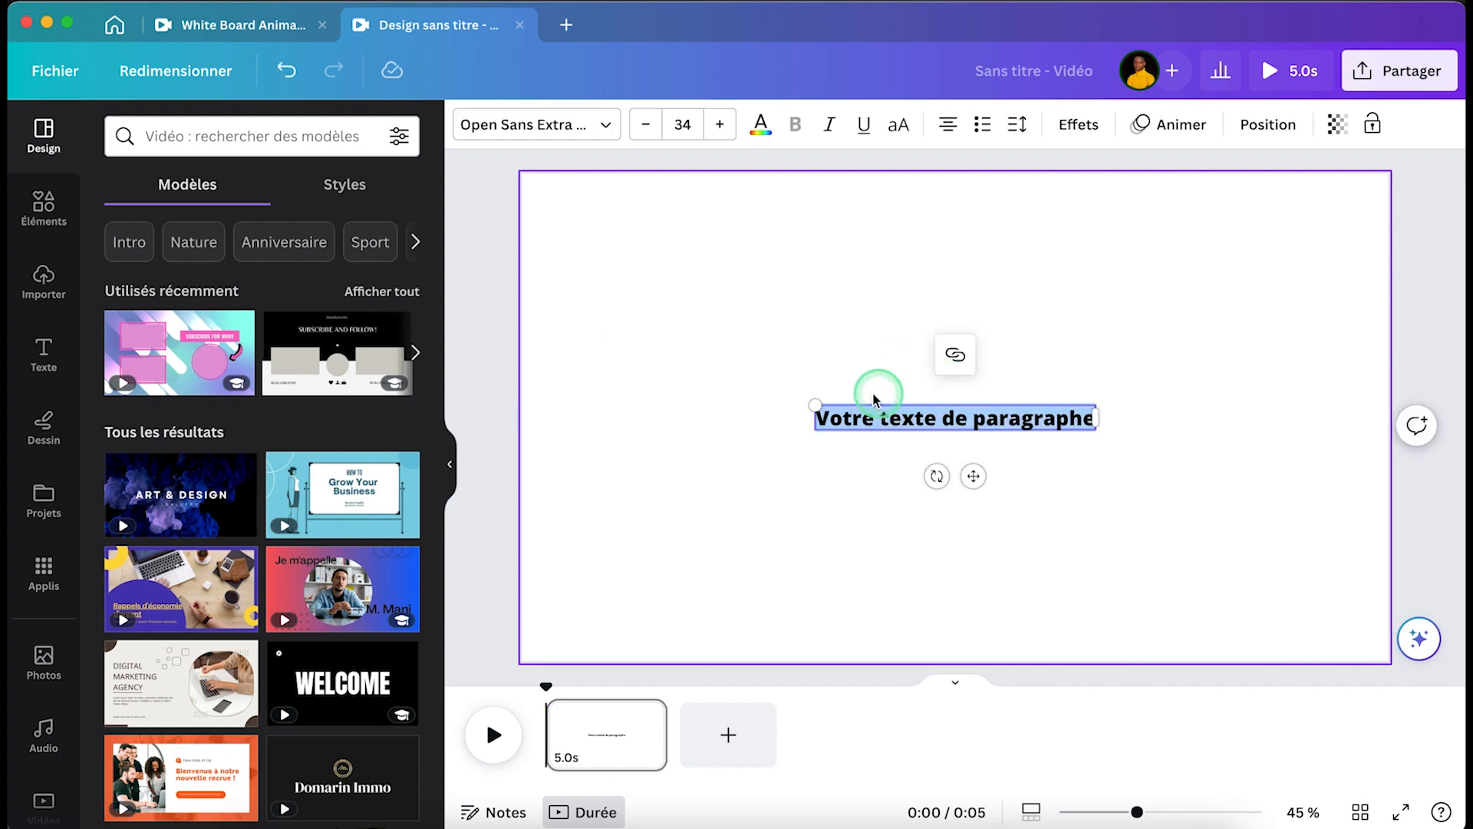
pyautogui.moveTo(817, 404); pyautogui.dragTo(595, 387)
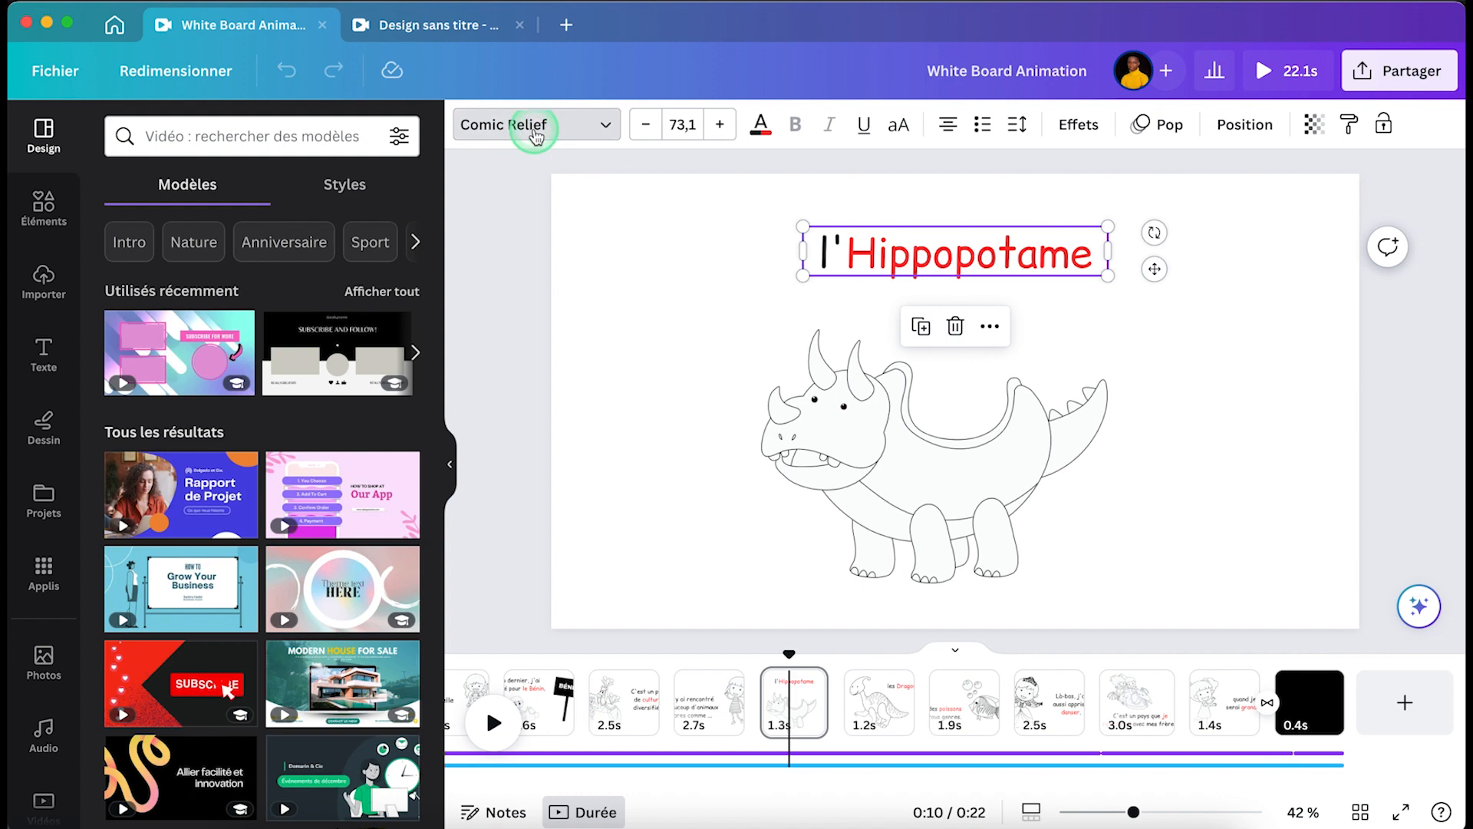
pyautogui.click(535, 126)
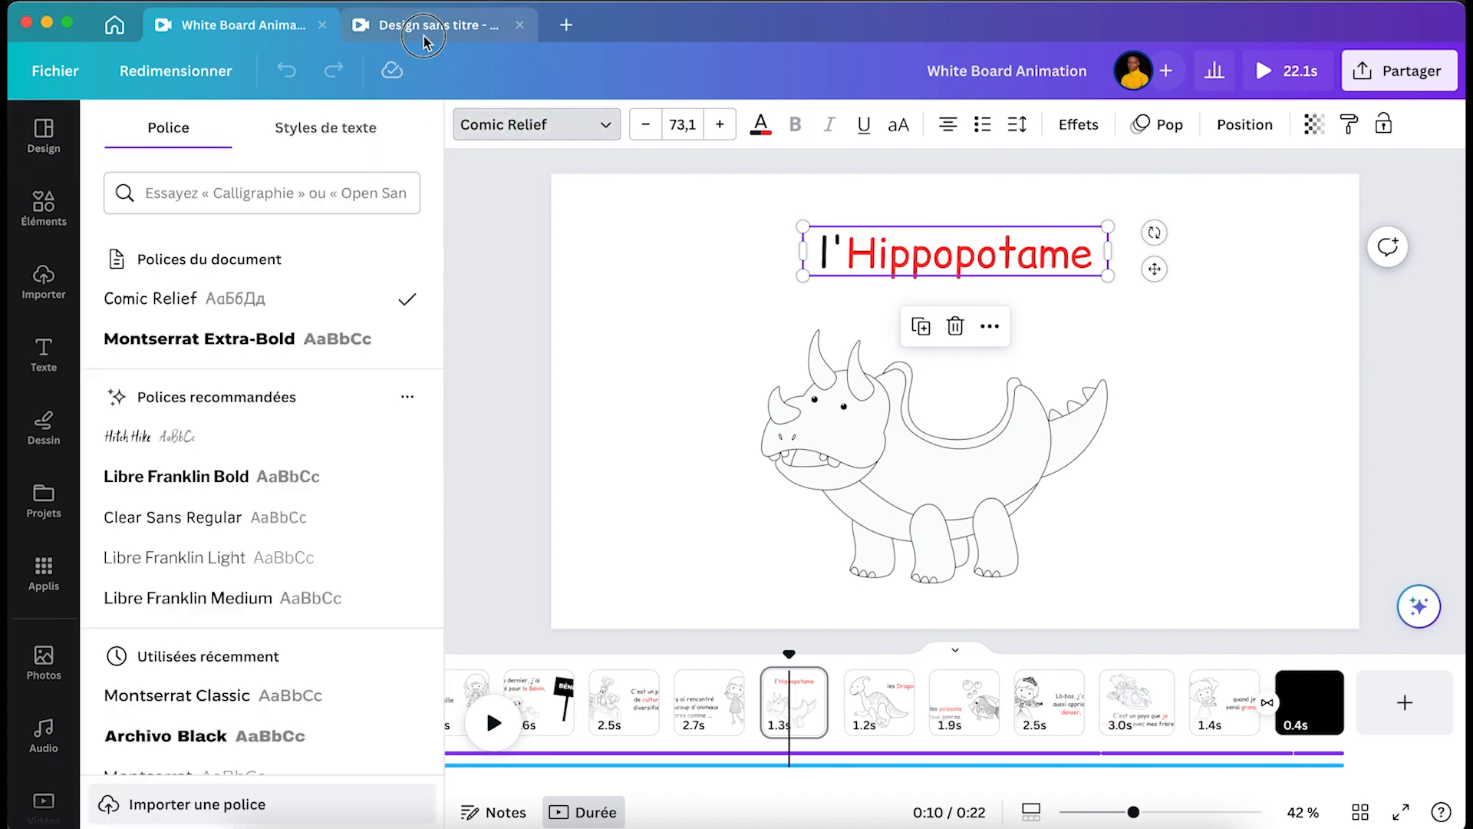
pyautogui.click(425, 34)
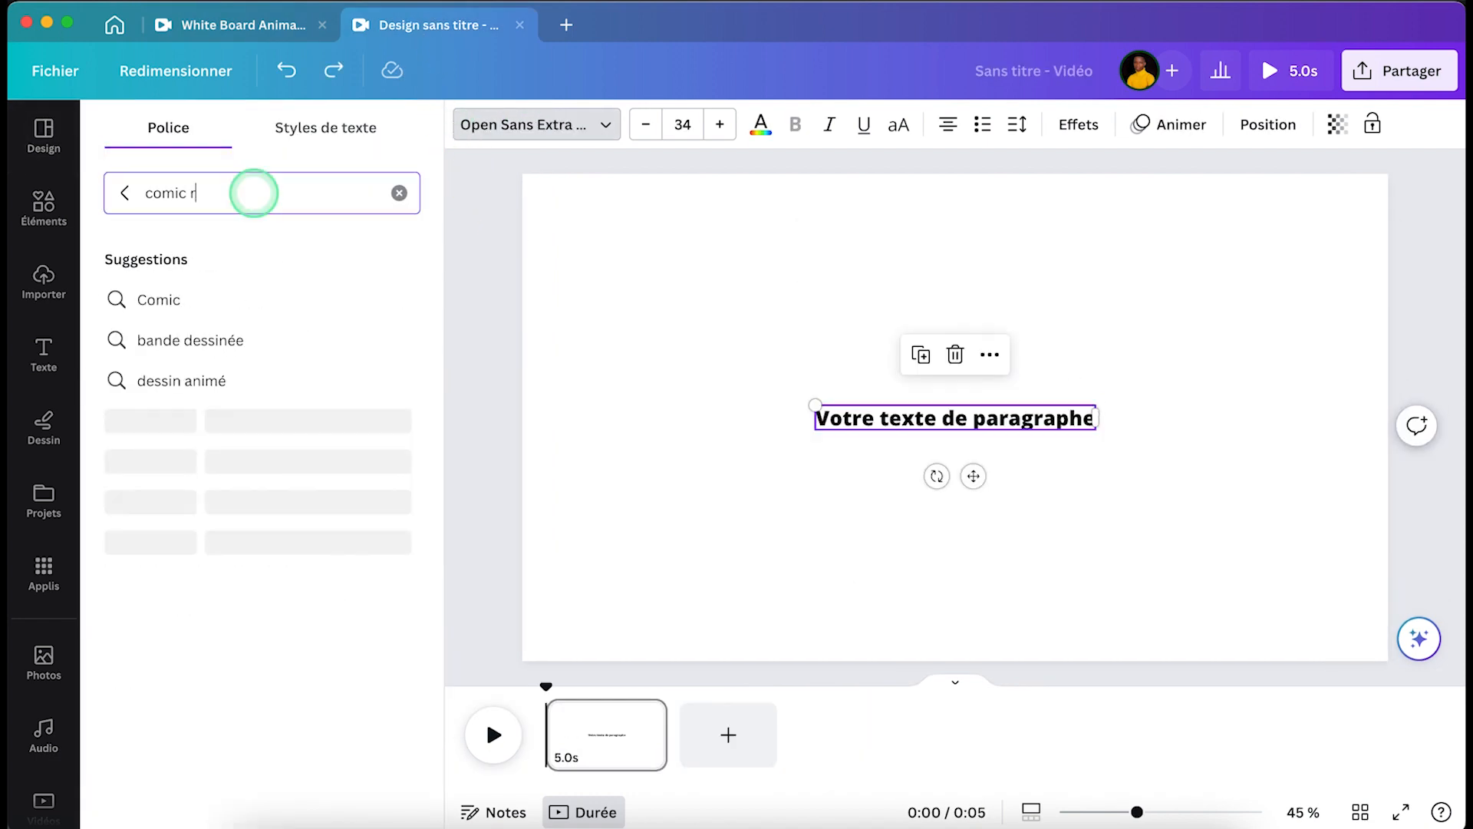
pyautogui.write('elief')
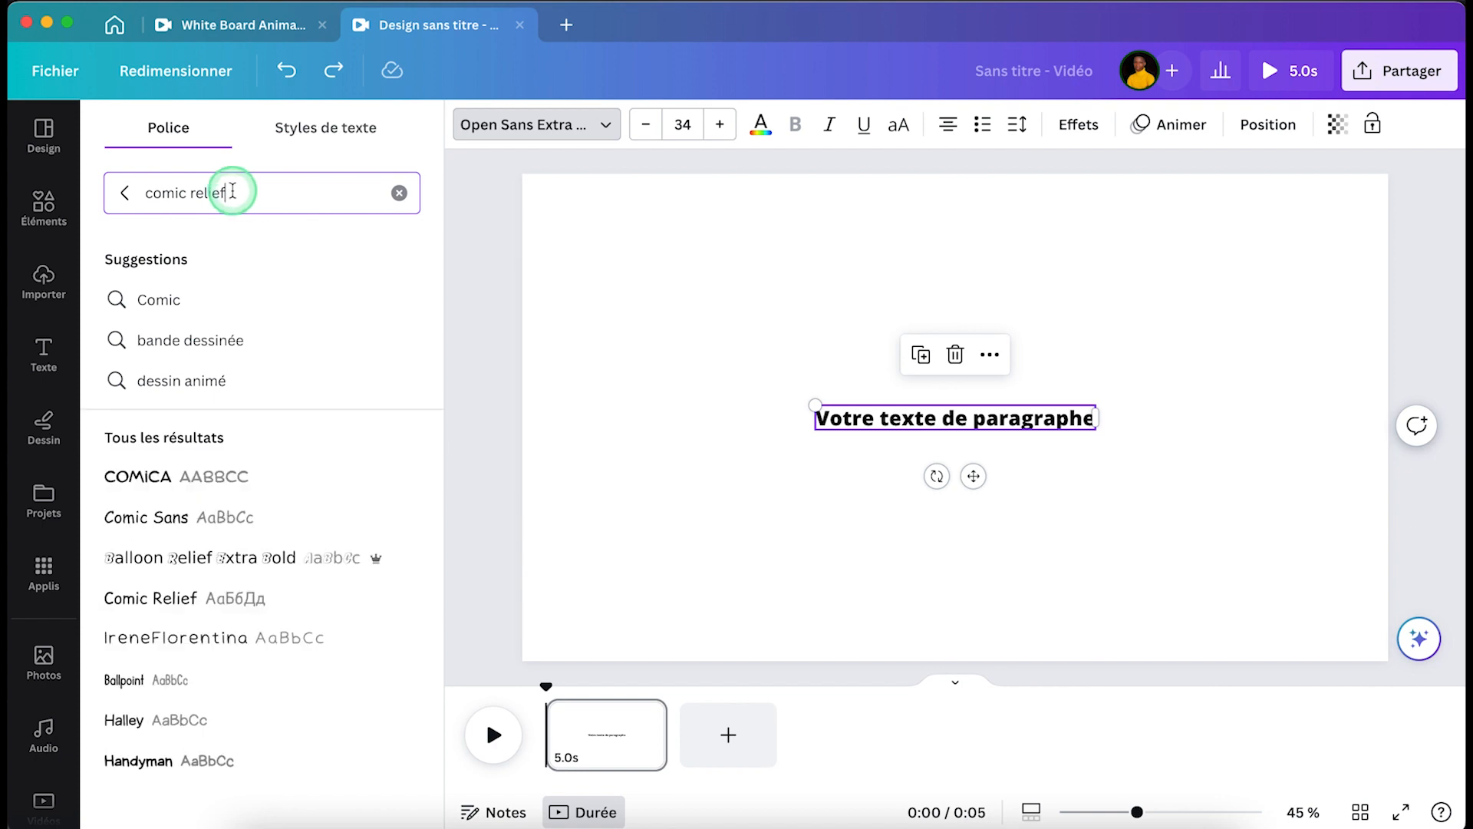
pyautogui.click(208, 600)
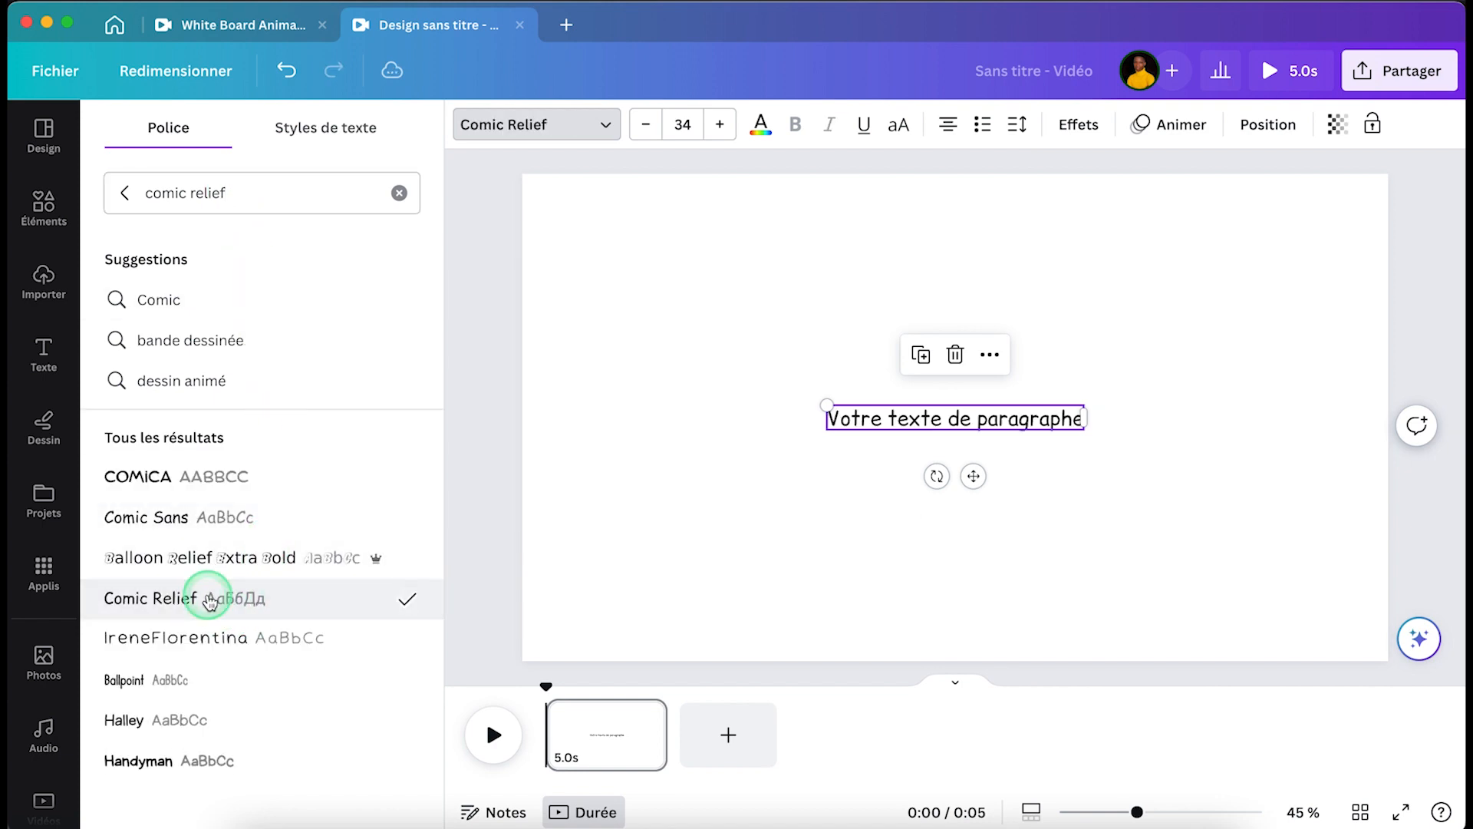
# Enlarge the text to about size 43.9 and move it to the upper left area of the page
pyautogui.moveTo(826, 405); pyautogui.dragTo(748, 399)
pyautogui.moveTo(930, 471); pyautogui.dragTo(792, 340)
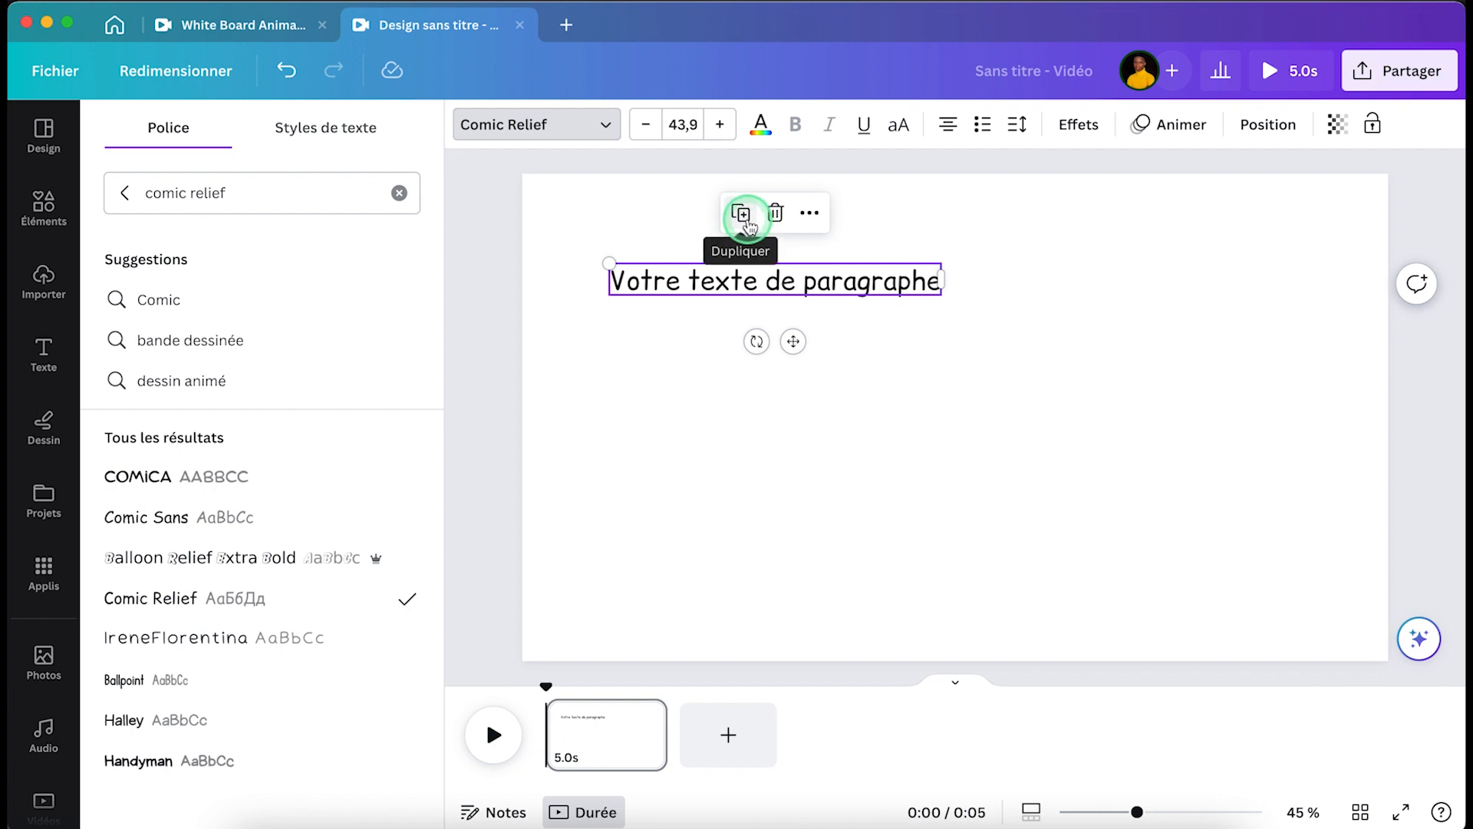
# Color only the word "paragraphe" red using the default solid colors
pyautogui.click(798, 277)
pyautogui.click(805, 281)
pyautogui.doubleClick(805, 281)
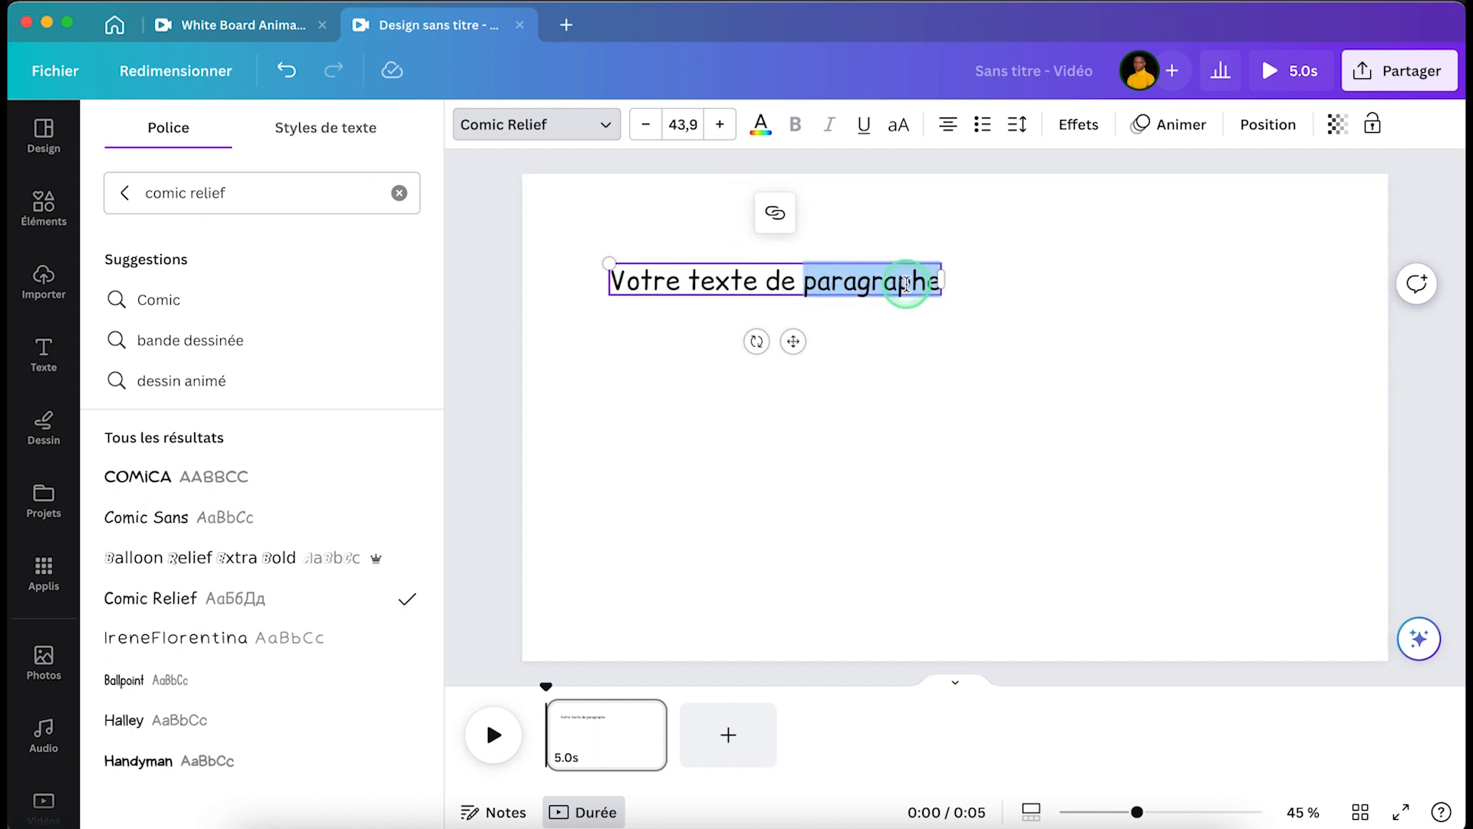
pyautogui.click(762, 127)
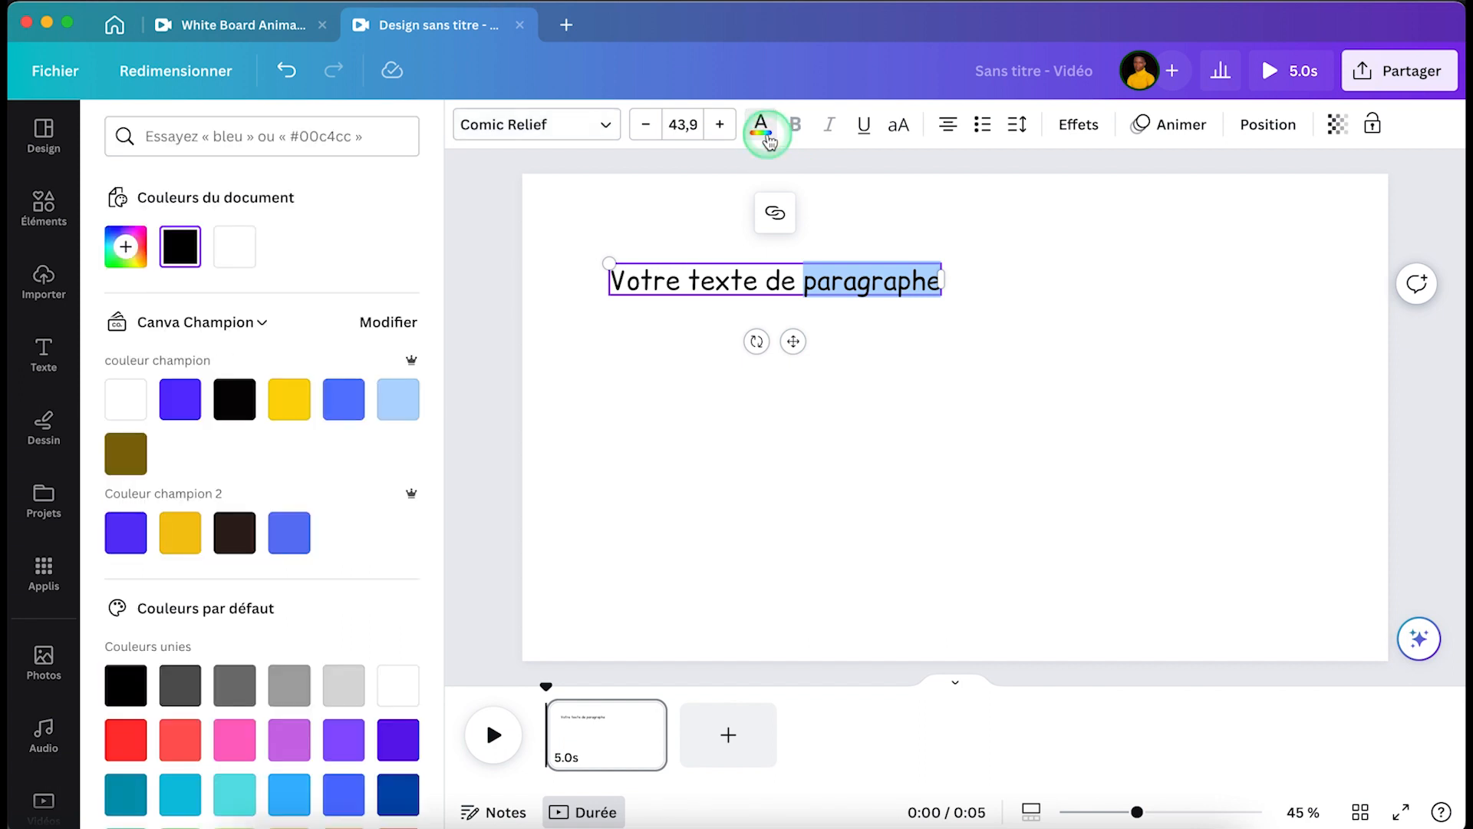
pyautogui.scroll(-2, 338, 517)
pyautogui.click(121, 689)
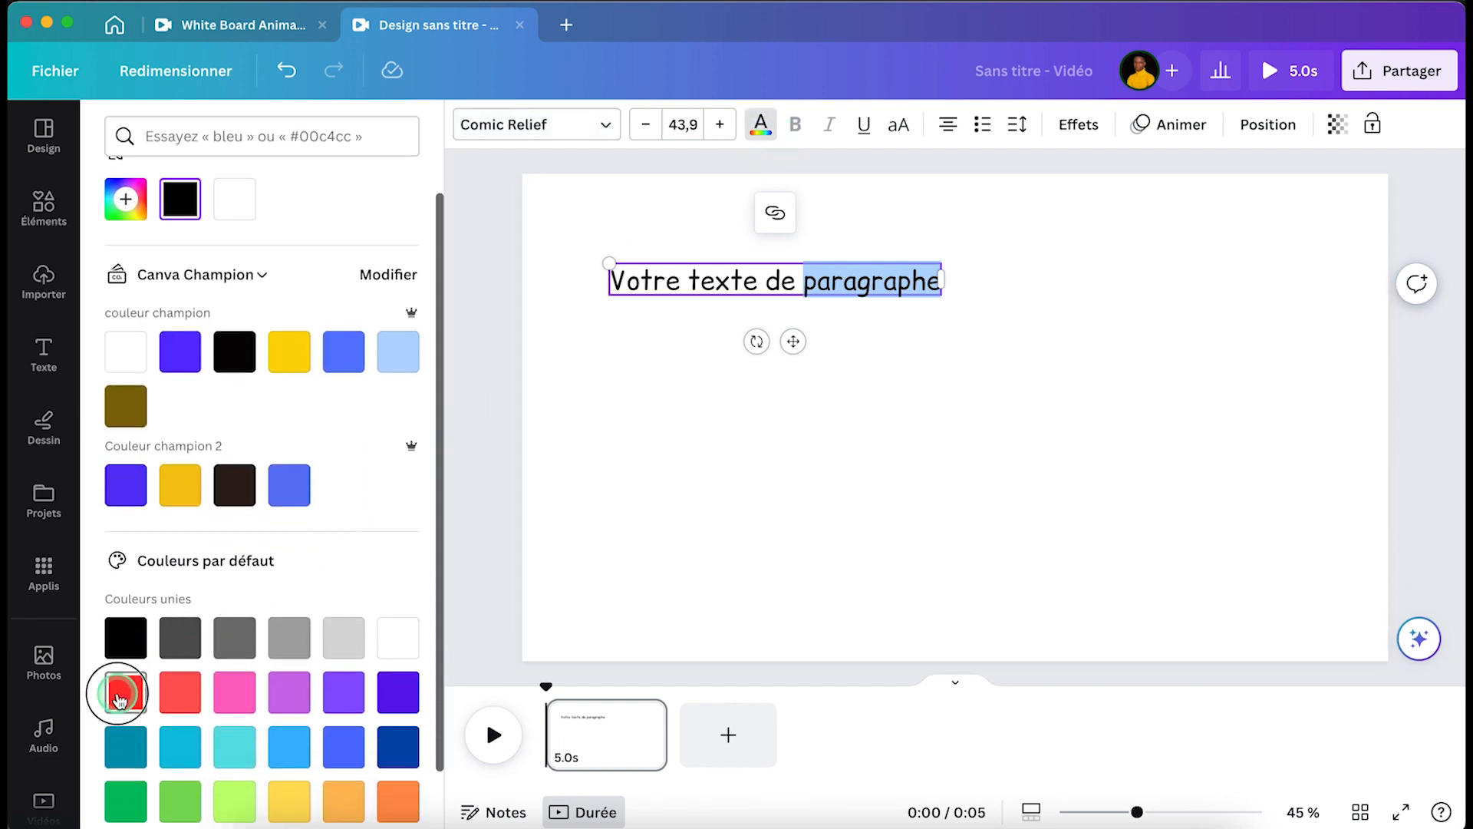
# Narrow the text box so "paragraphe" wraps onto a second line, and enlarge the text to about size 61.1
pyautogui.moveTo(934, 280); pyautogui.dragTo(896, 284)
pyautogui.click(952, 286)
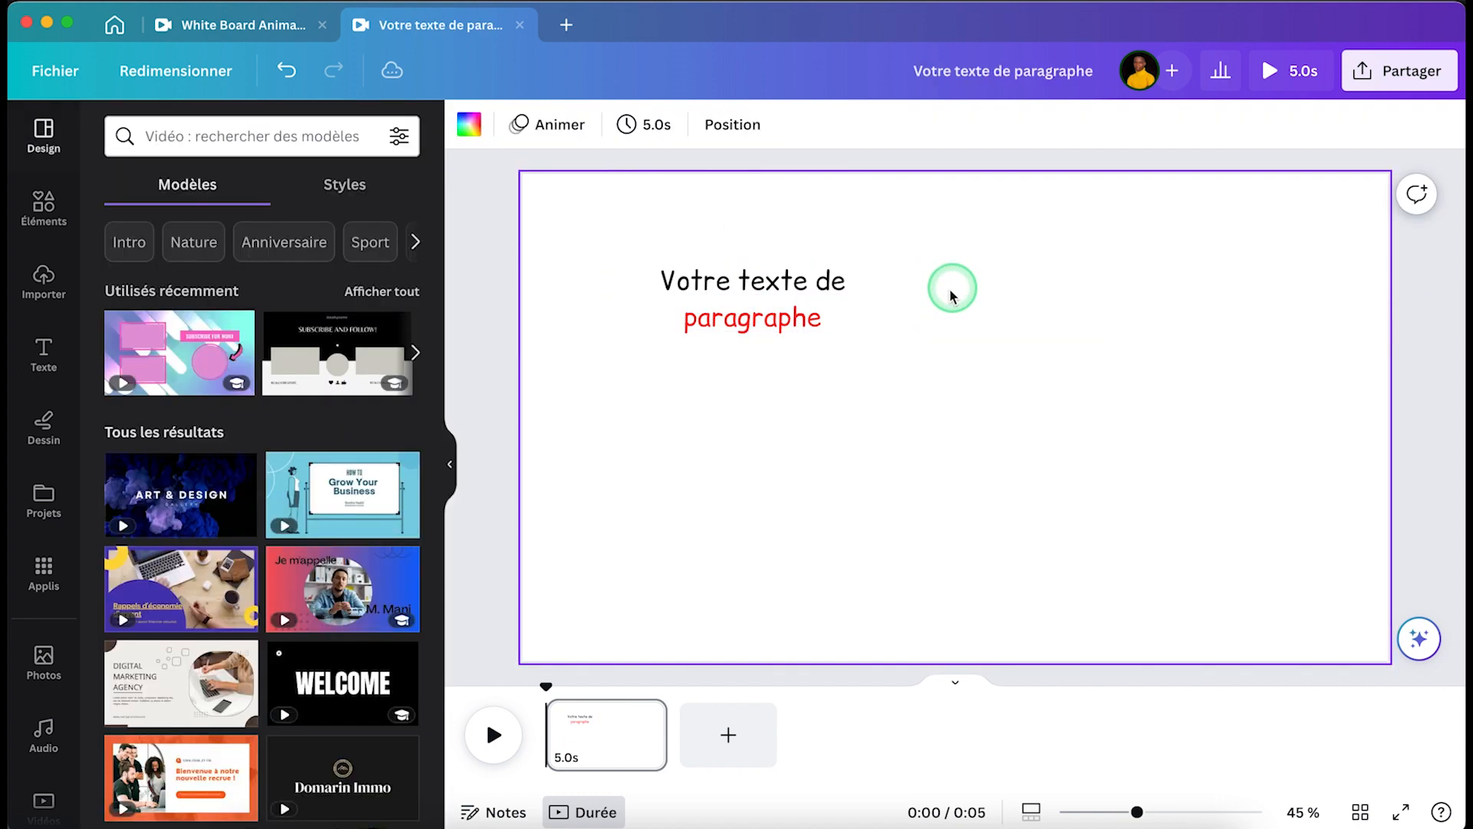
pyautogui.click(816, 310)
pyautogui.moveTo(895, 332); pyautogui.dragTo(990, 421)
pyautogui.click(900, 475)
pyautogui.moveTo(894, 325); pyautogui.dragTo(893, 338)
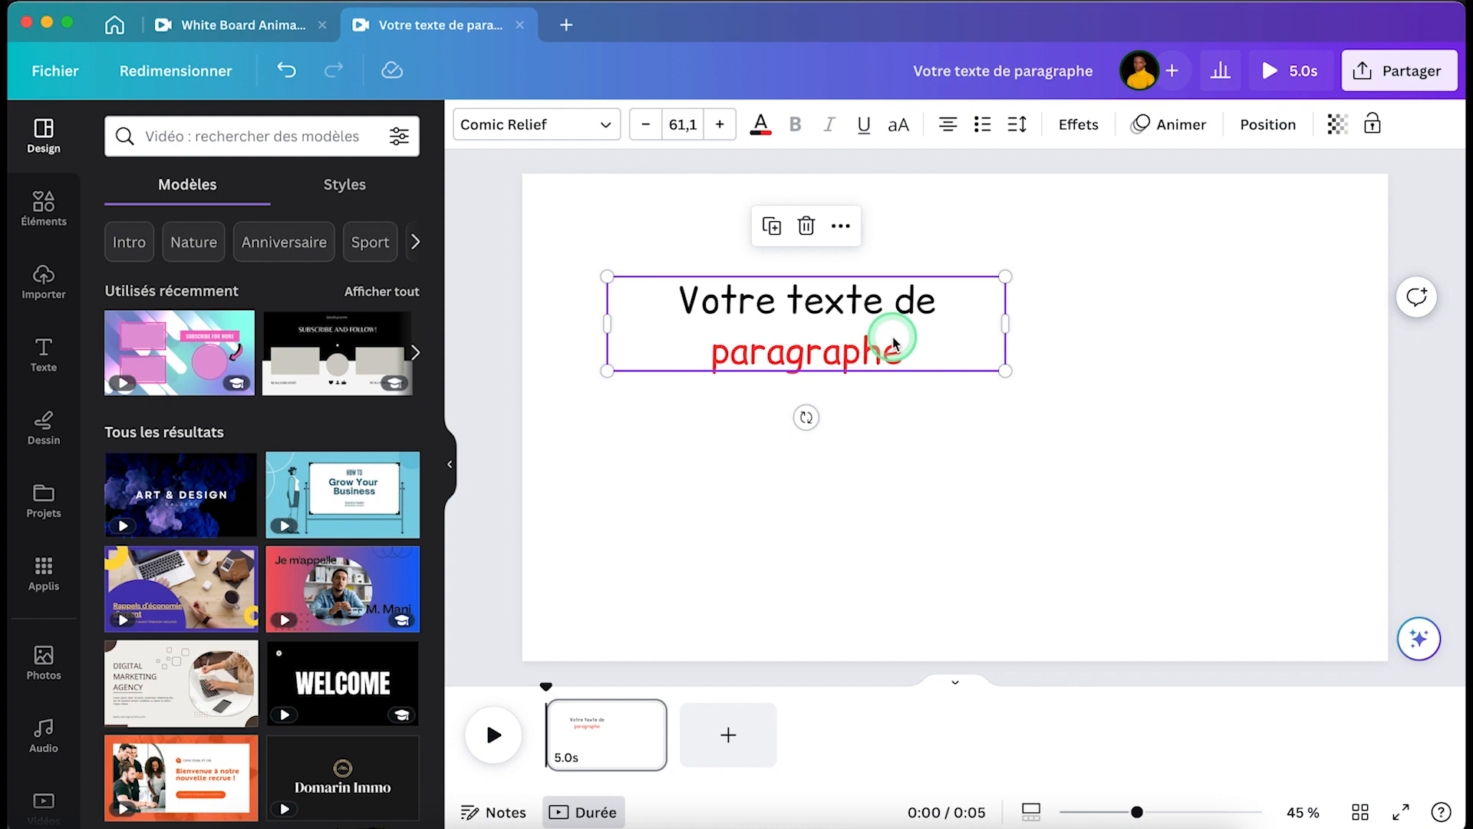
# Examine the animal illustration and its entrance animation on the l'Hippopotame page of the White Board Animation design
pyautogui.click(291, 27)
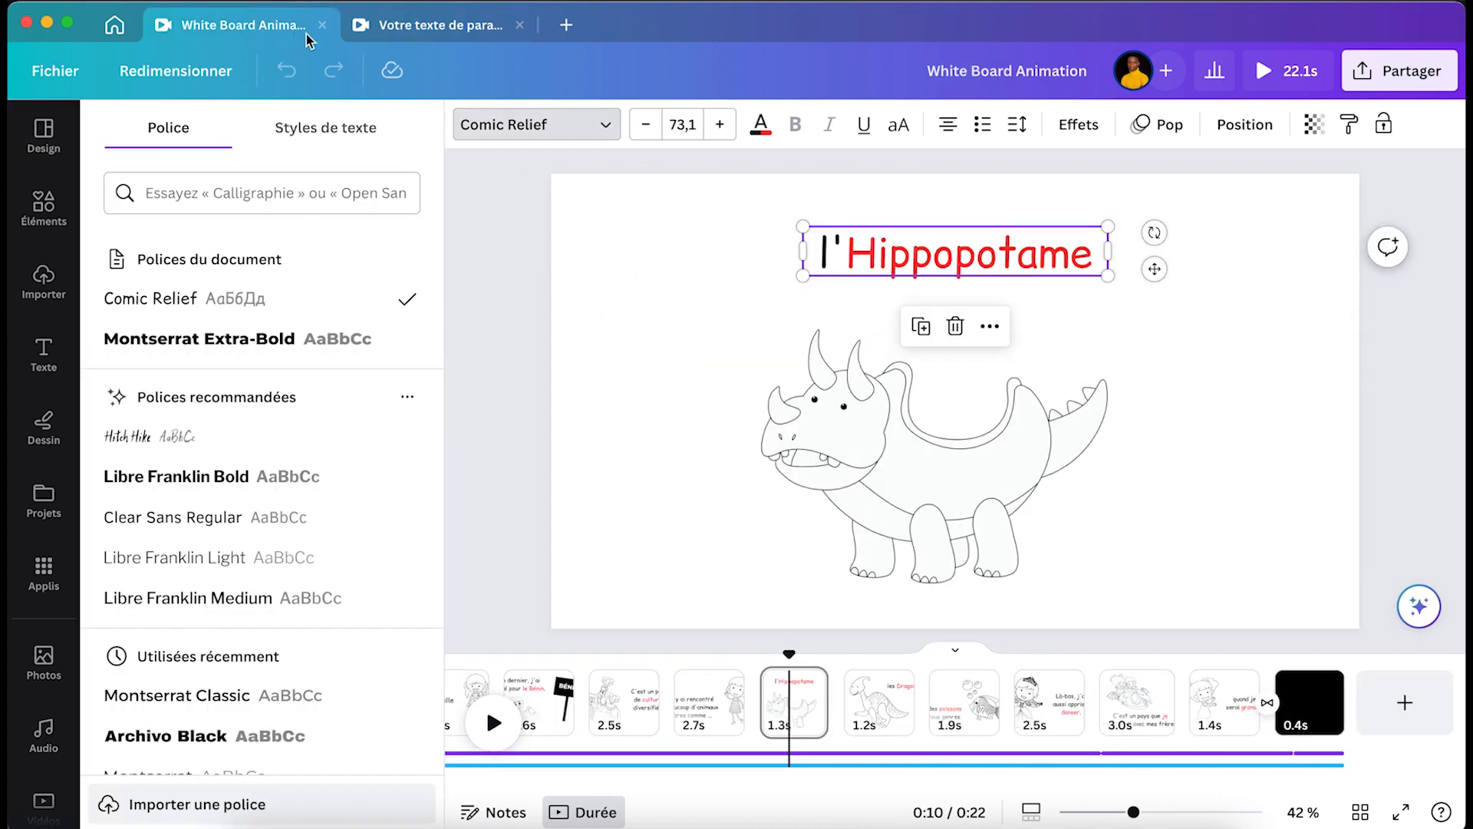
pyautogui.click(423, 23)
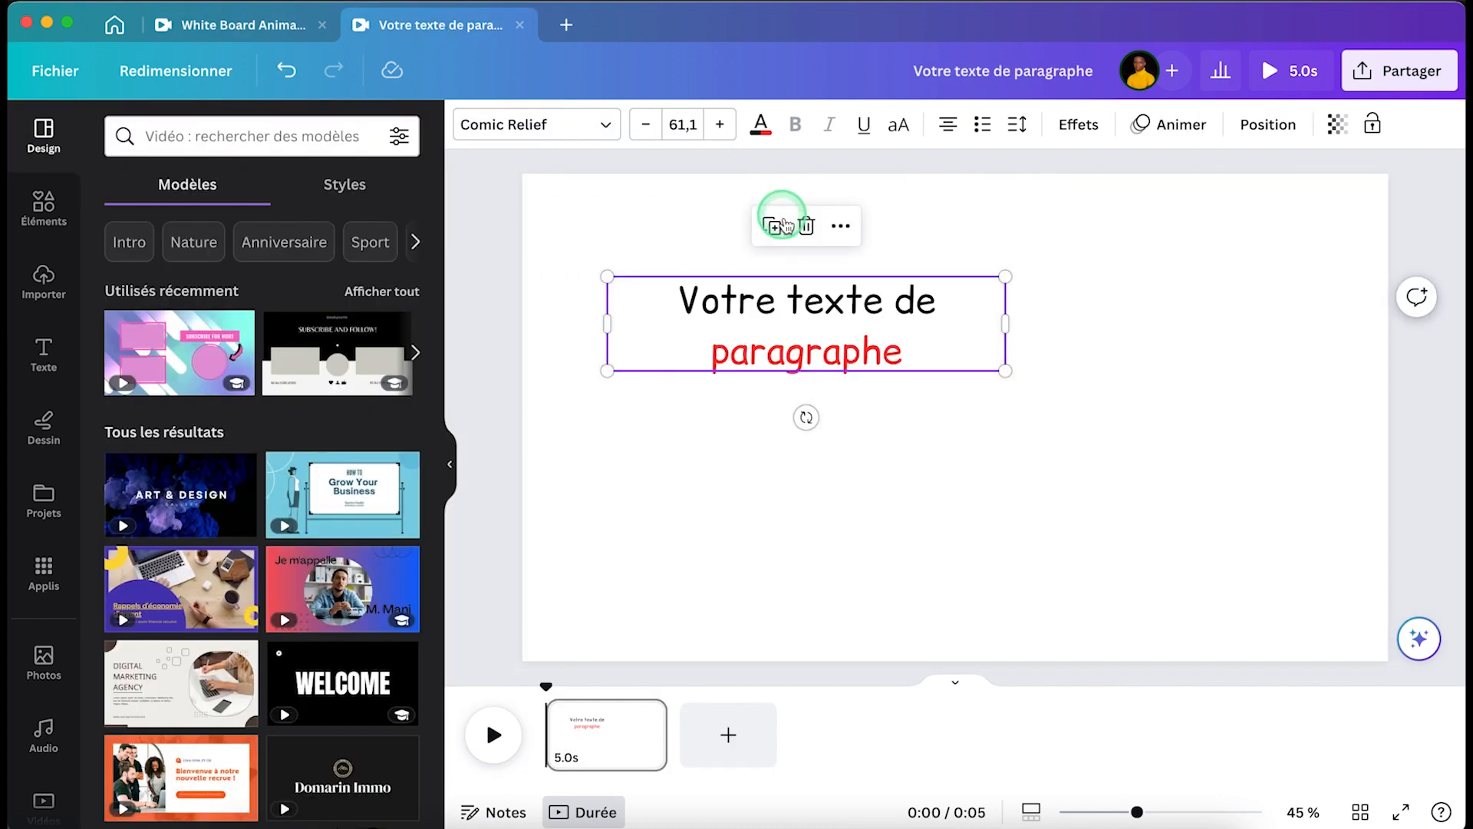
pyautogui.click(268, 25)
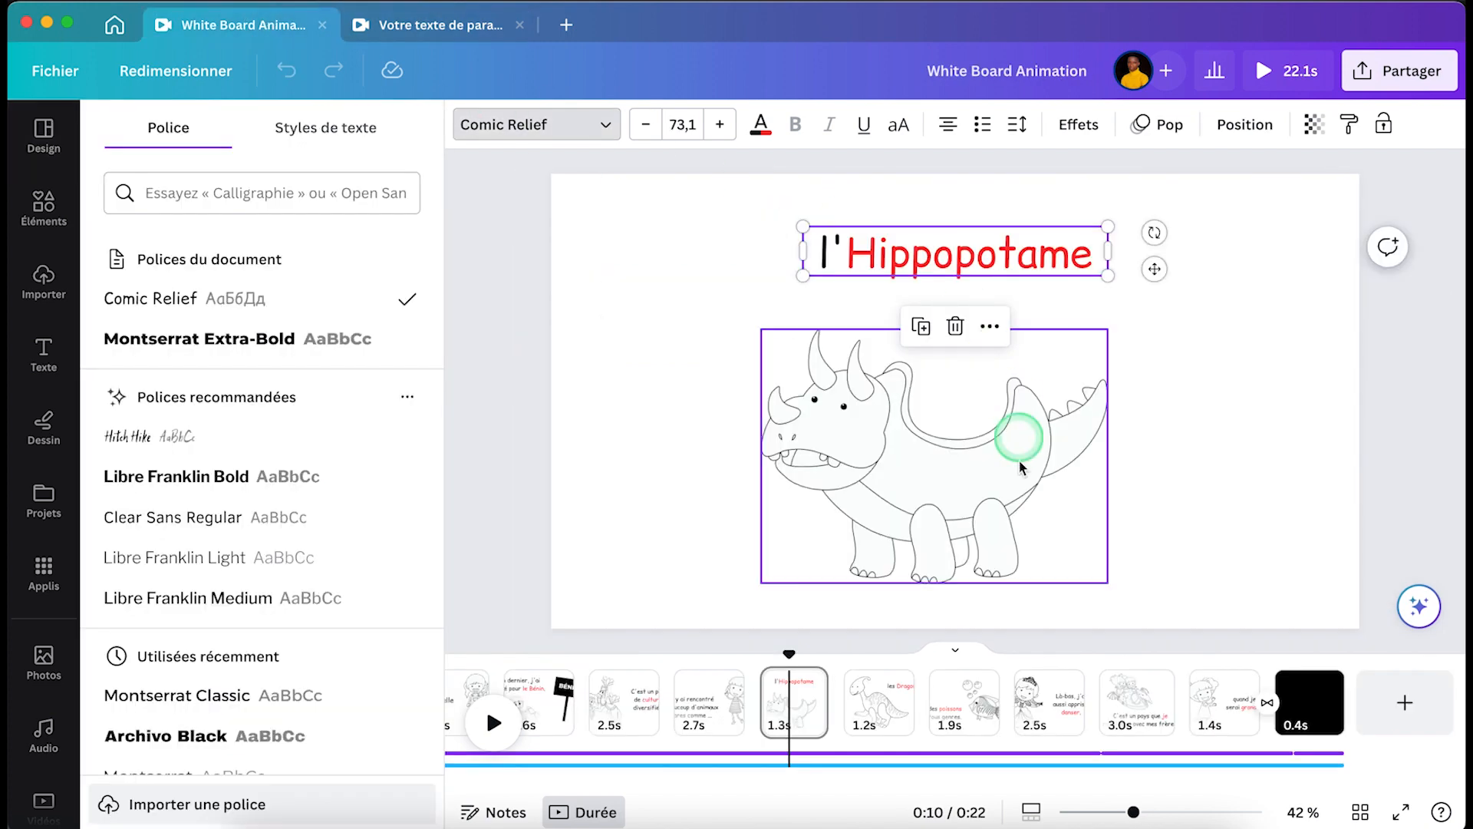
pyautogui.click(949, 539)
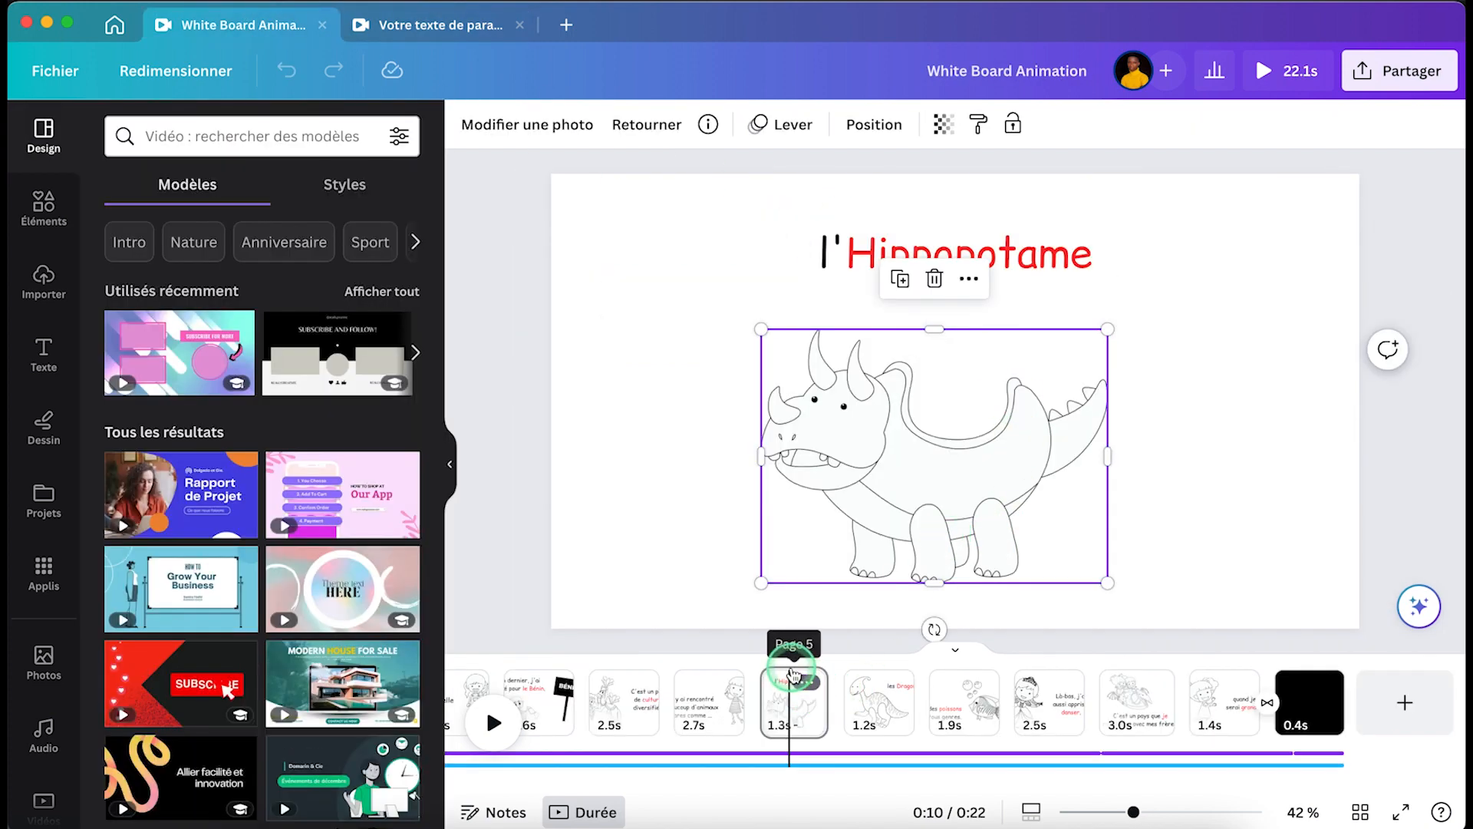
pyautogui.moveTo(789, 656)
pyautogui.mouseDown()
pyautogui.moveTo(918, 669)
pyautogui.moveTo(776, 657)
pyautogui.mouseUp()
pyautogui.click(506, 240)
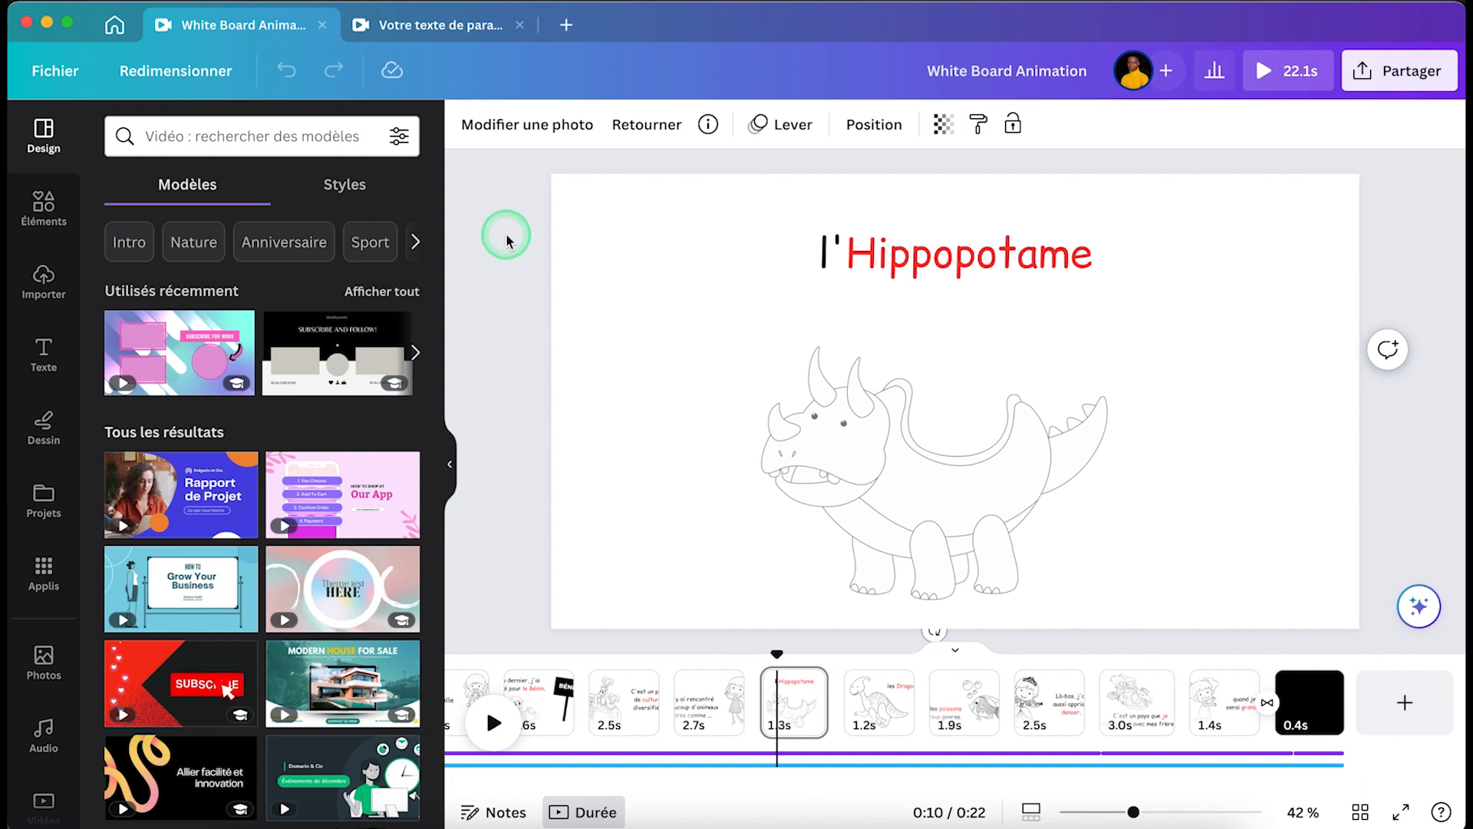
pyautogui.click(452, 26)
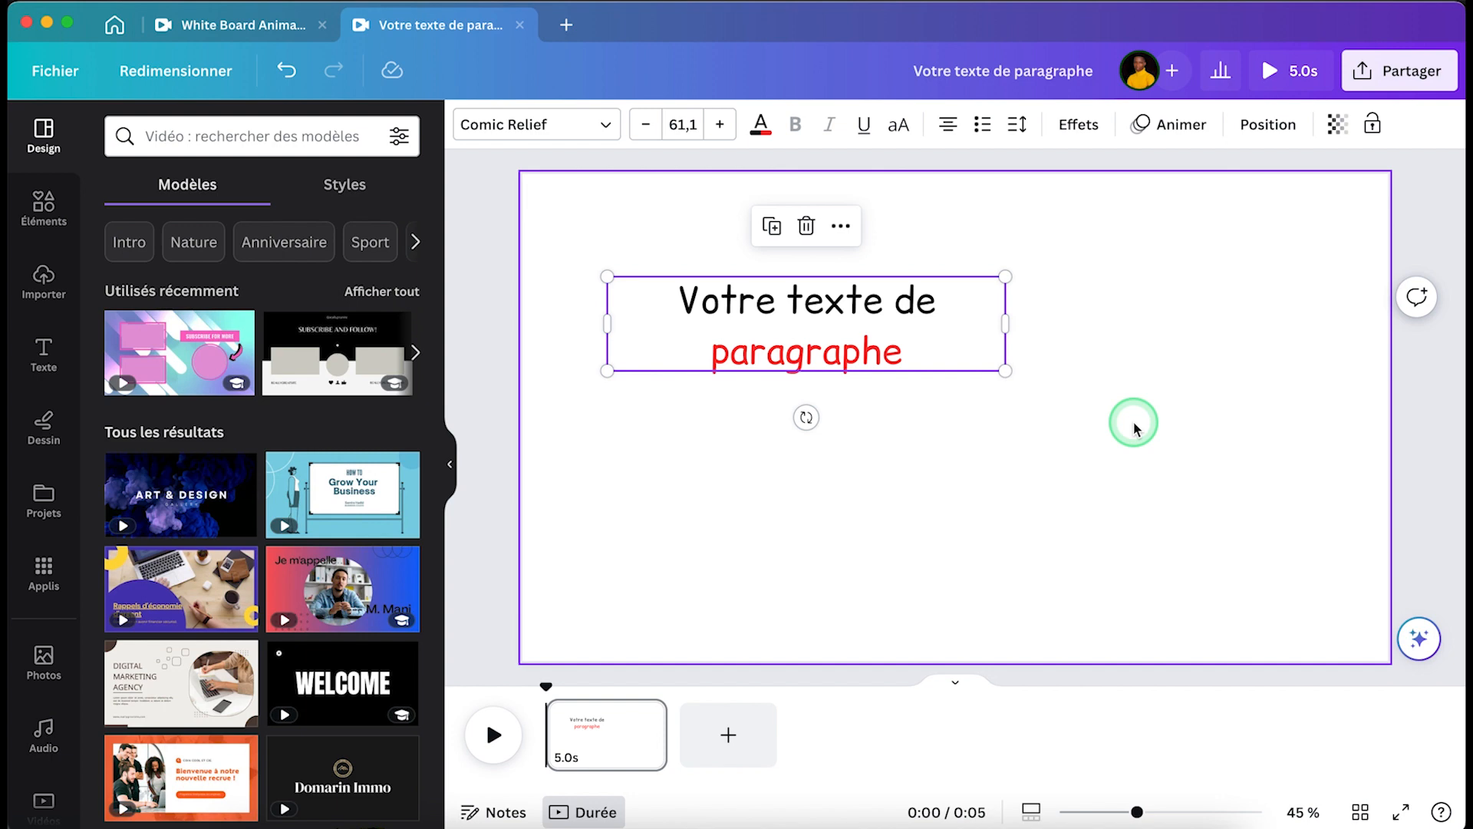
# Search the elements in the new video design for "tomato white and black doodle" and show all illustrations
pyautogui.hotkey('ctrl', 'shift', 'Tab')
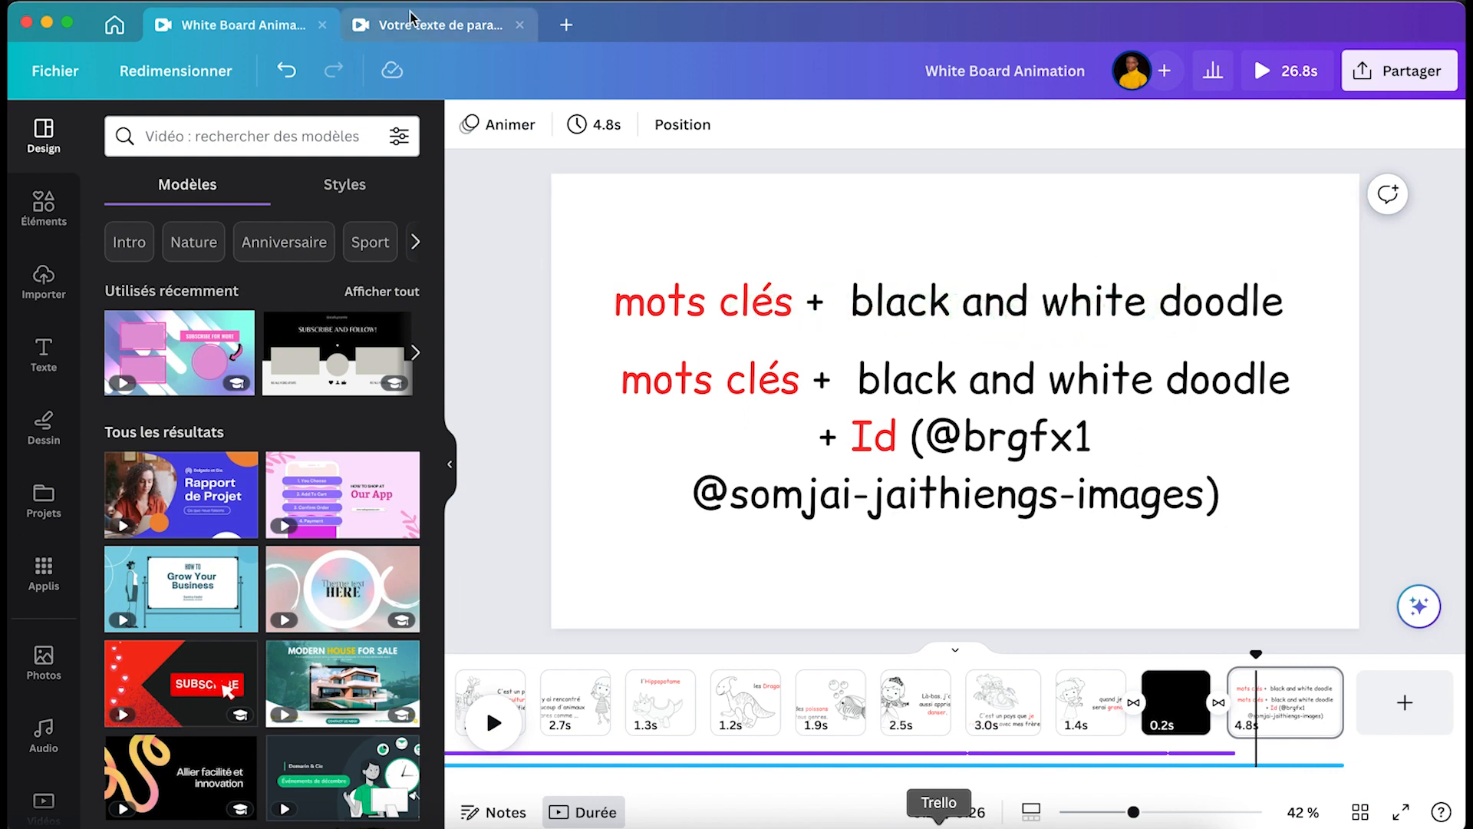
pyautogui.click(427, 31)
pyautogui.click(280, 136)
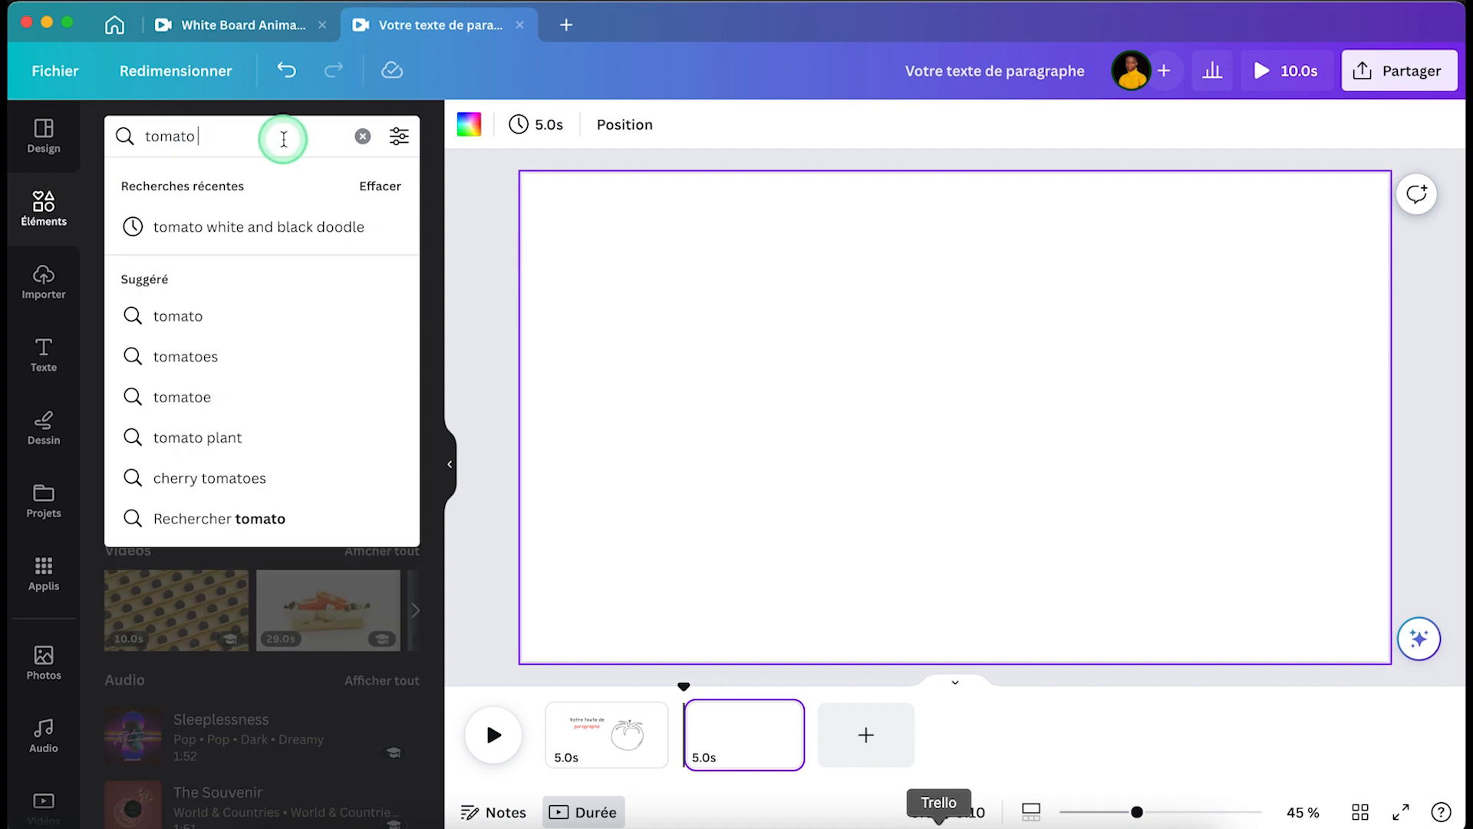
pyautogui.click(280, 216)
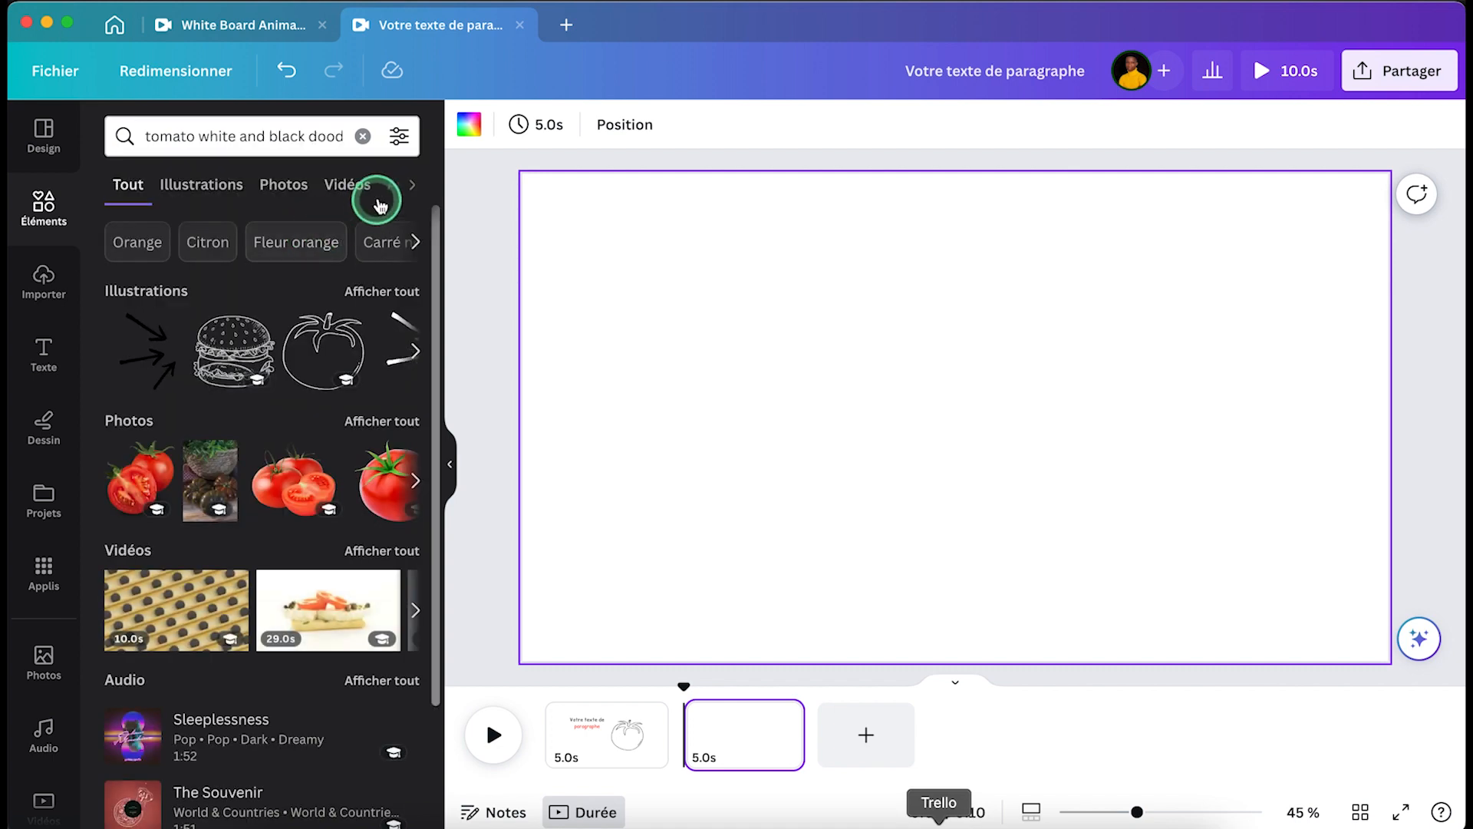
pyautogui.click(393, 296)
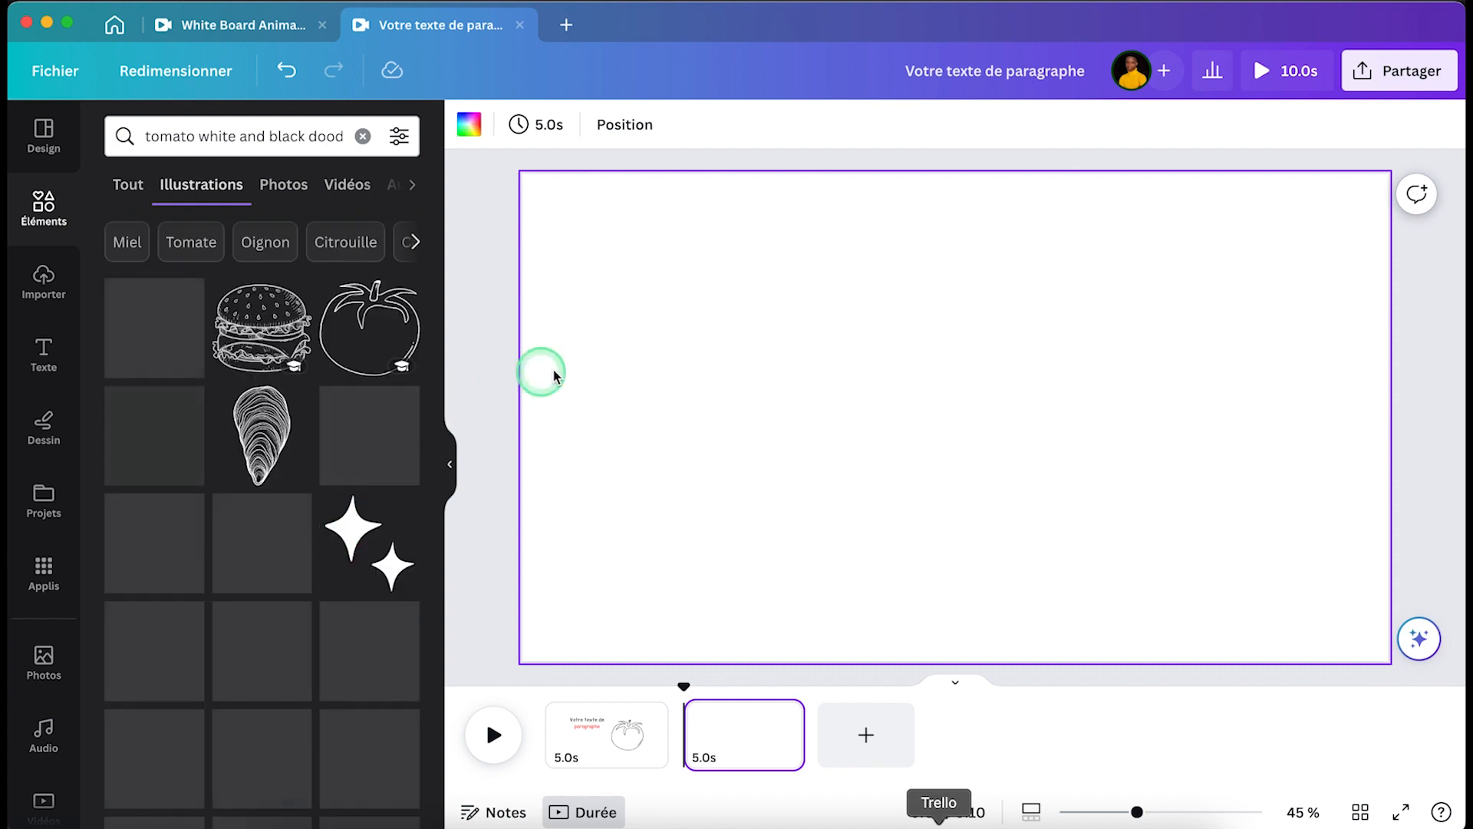
# Compare the keyword search formulas on the White Board Animation design's last page with the tomato illustration results
pyautogui.click(201, 31)
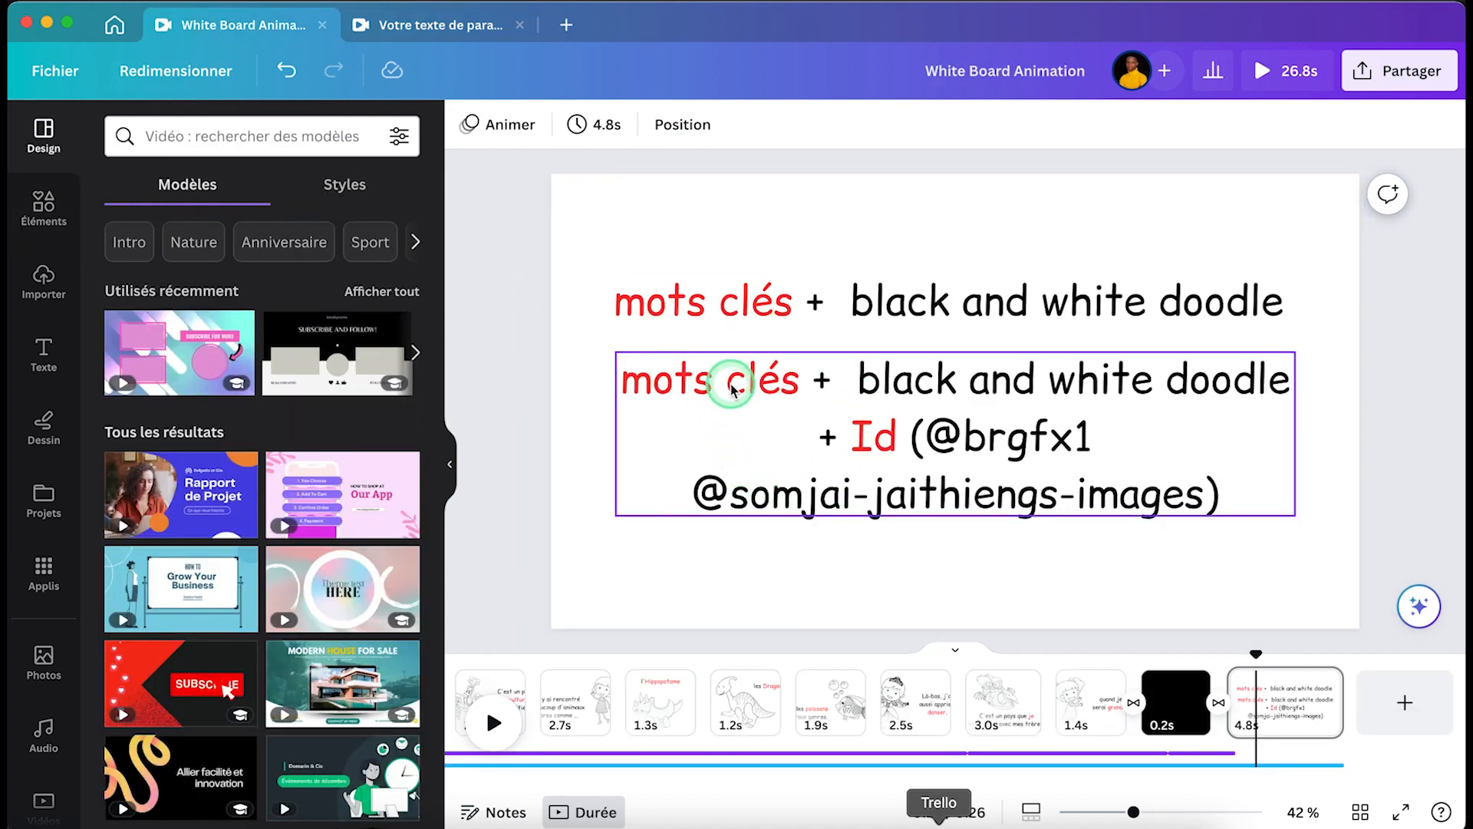
pyautogui.click(455, 39)
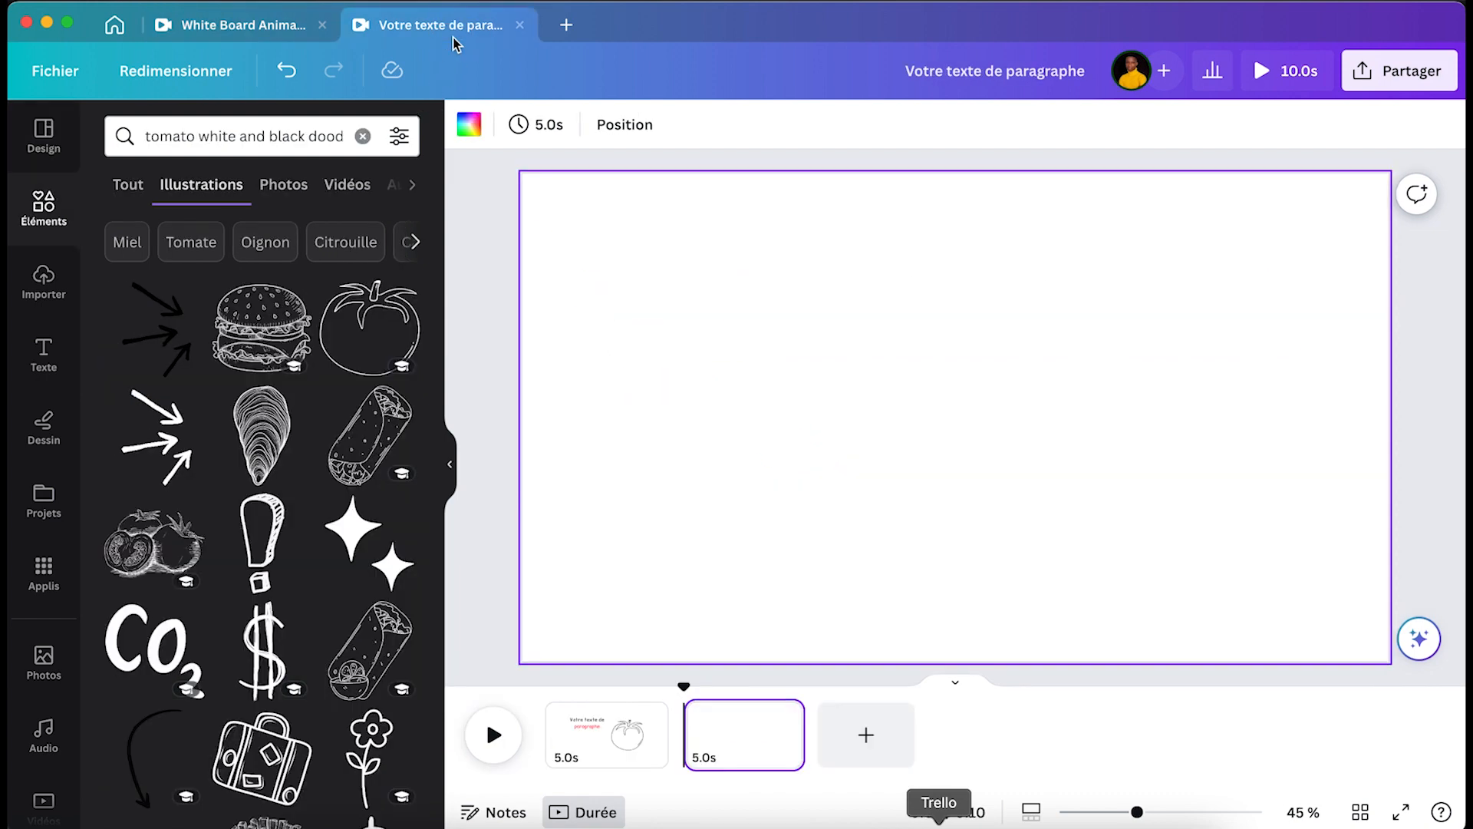
pyautogui.click(268, 27)
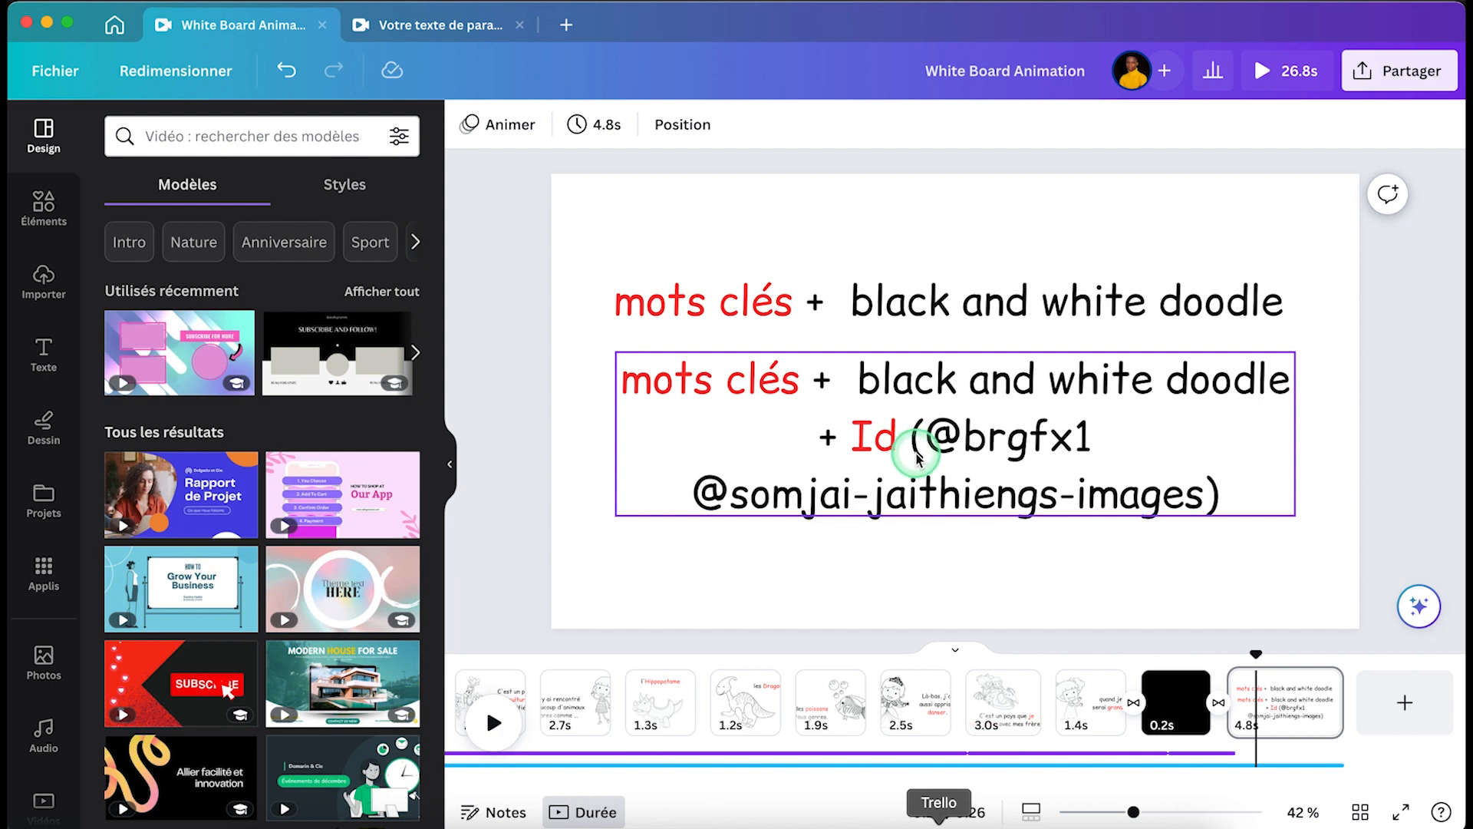
pyautogui.click(434, 31)
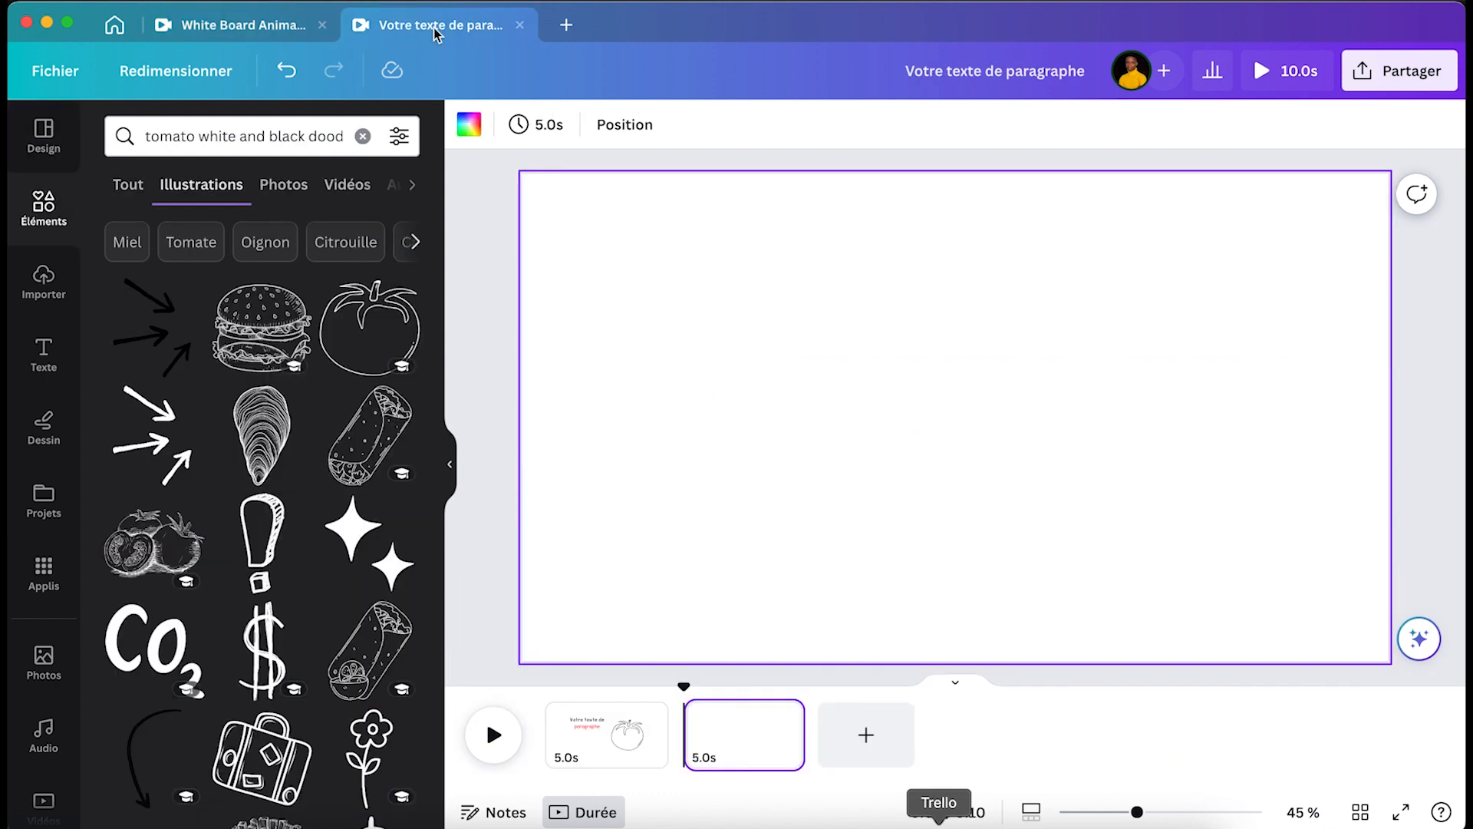
pyautogui.click(292, 25)
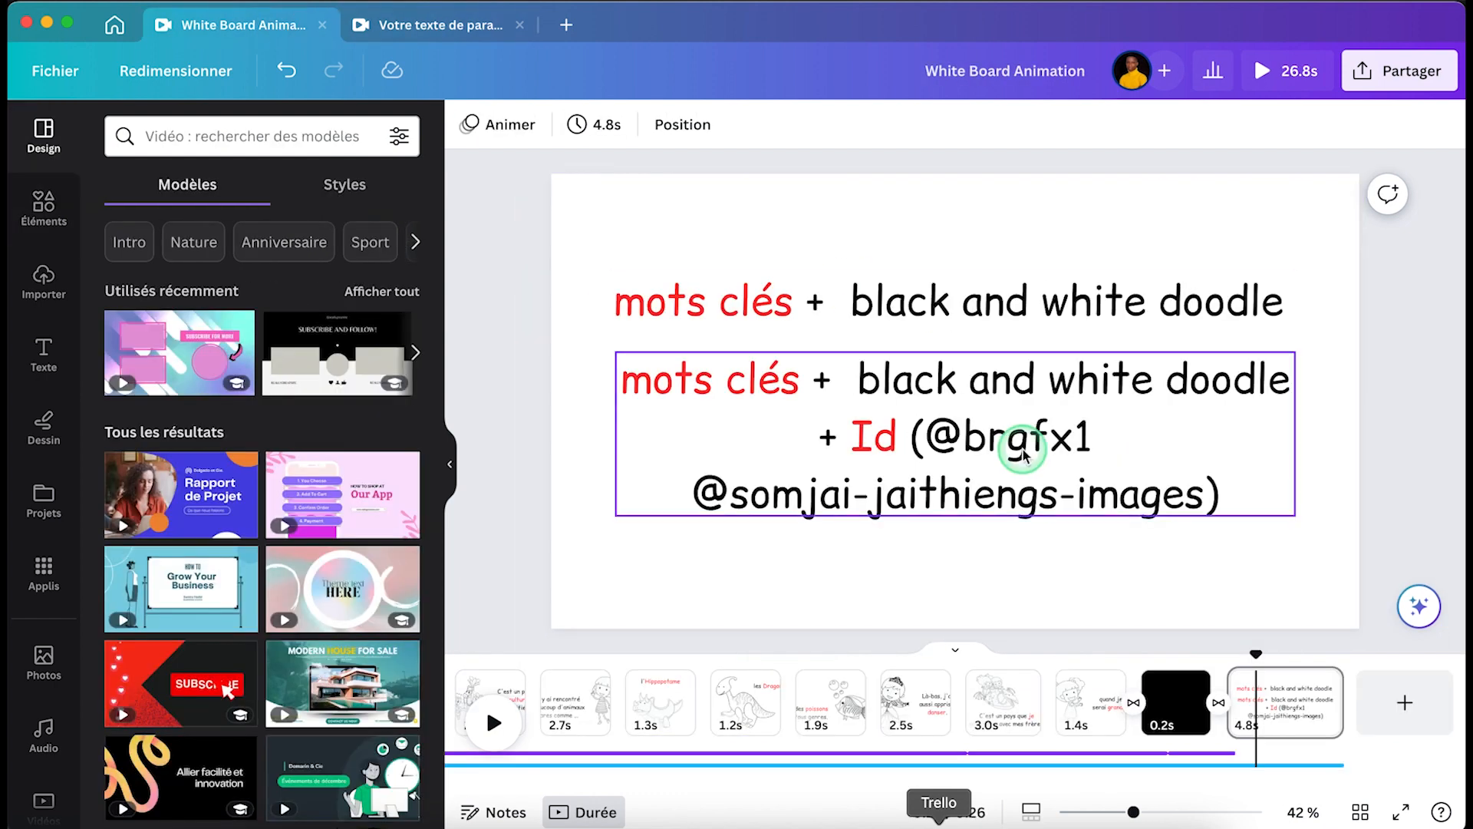
pyautogui.click(476, 24)
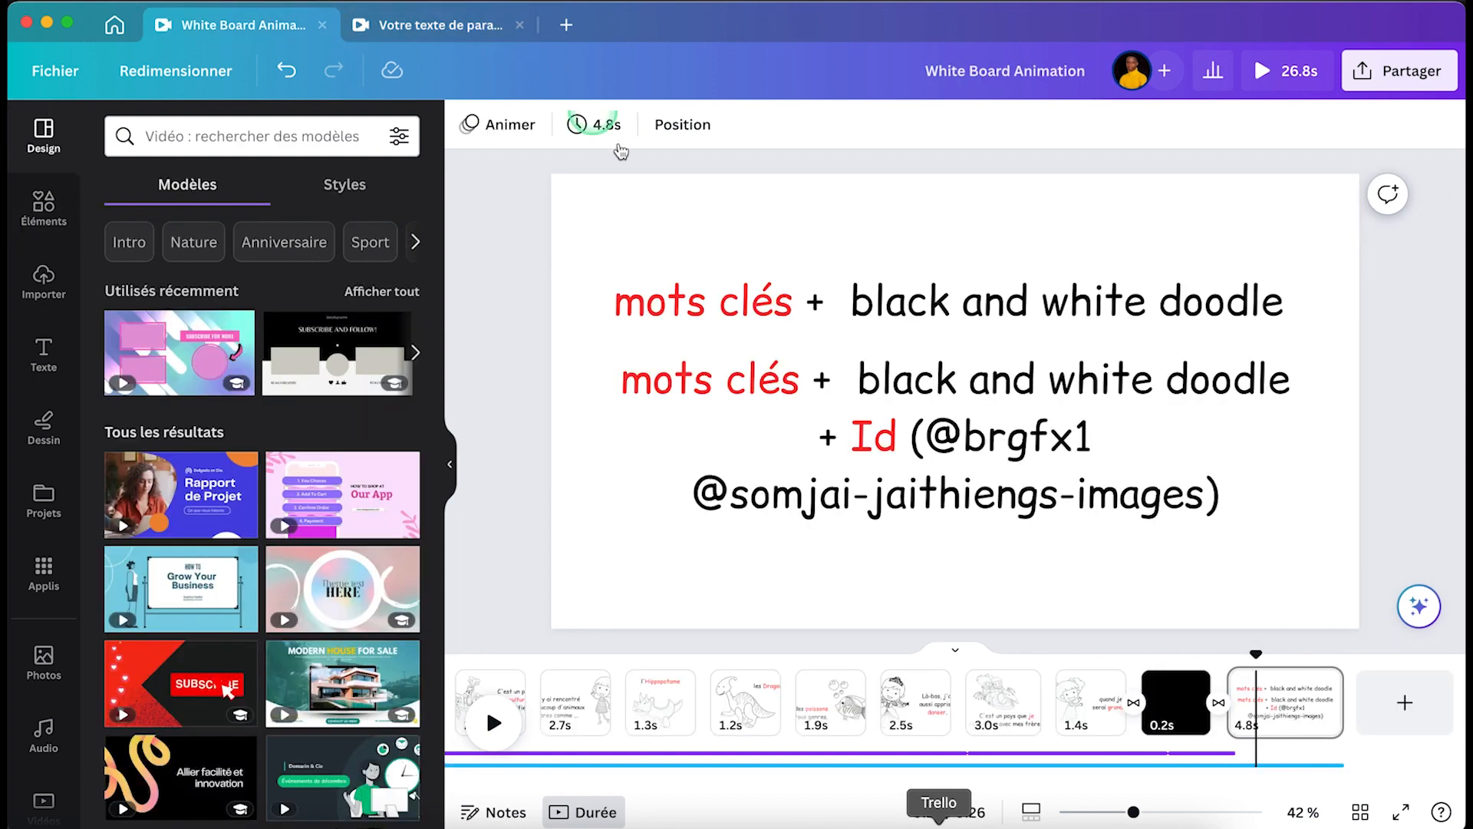
pyautogui.click(823, 462)
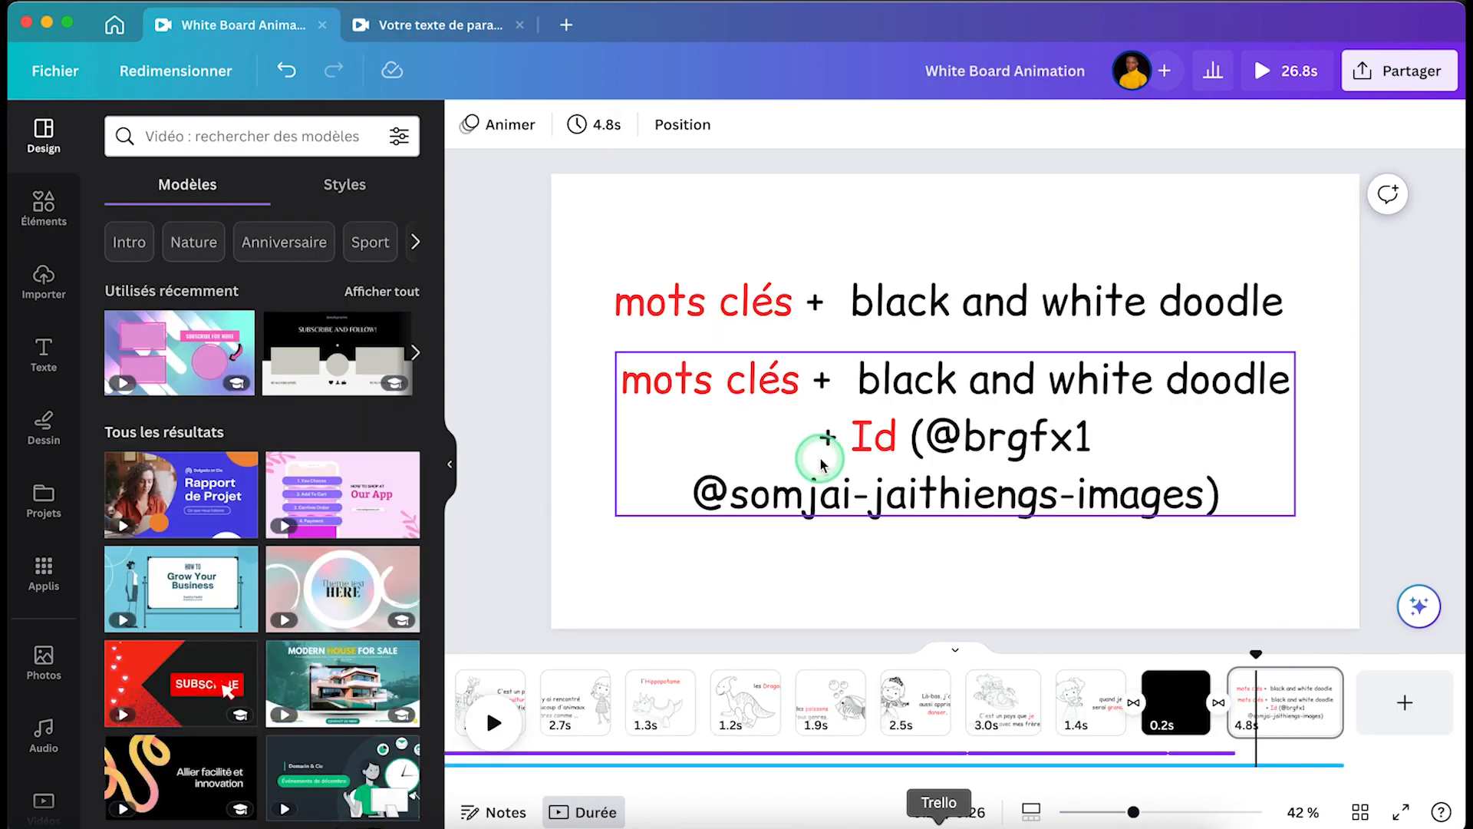
pyautogui.moveTo(931, 435); pyautogui.dragTo(1168, 505)
pyautogui.click(931, 439)
pyautogui.doubleClick(932, 439)
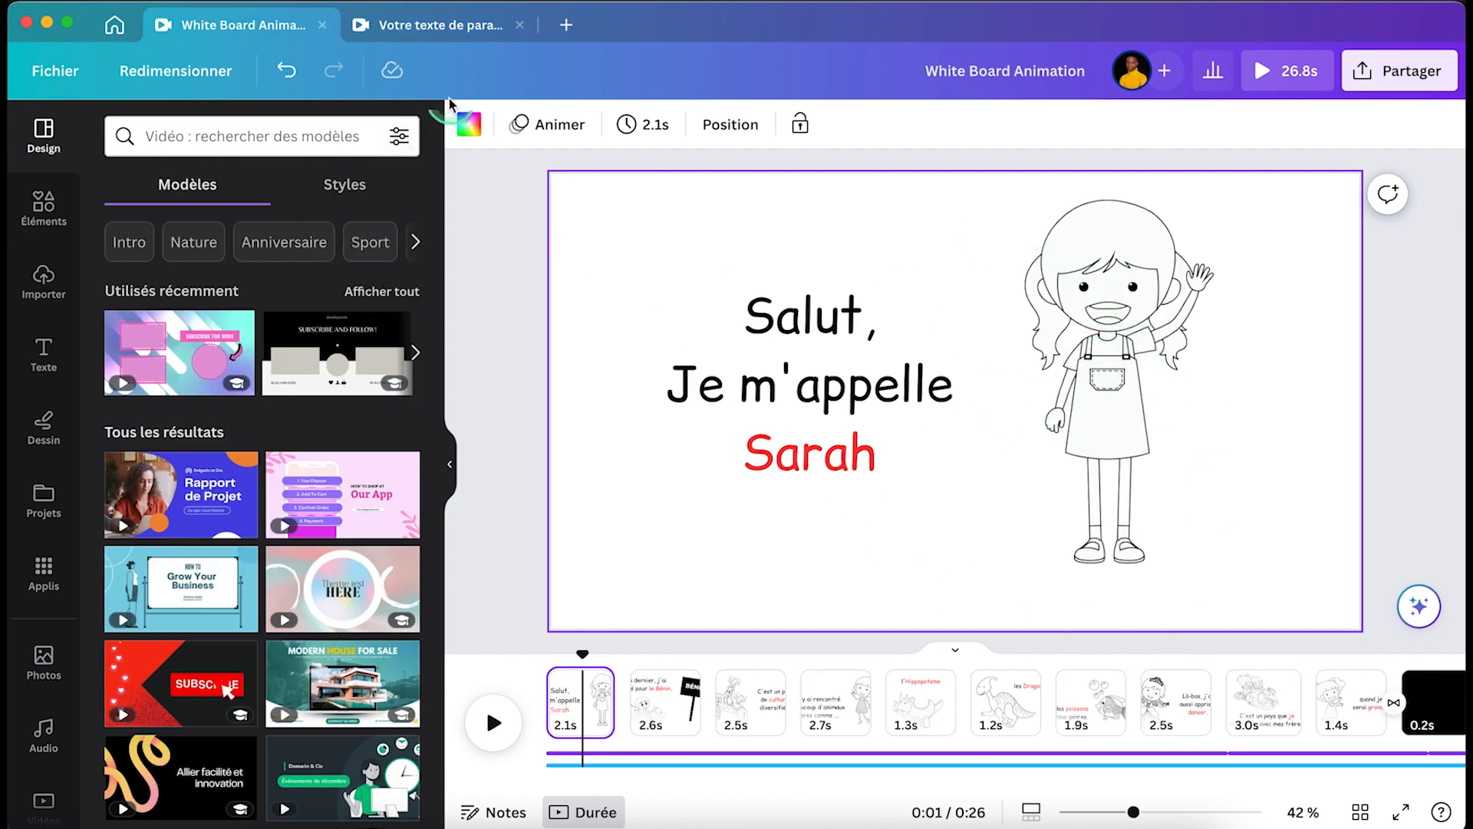
# Search the elements in the new video design for "a girl black and white doodle characters" and browse all matching illustrations
pyautogui.click(383, 29)
pyautogui.click(292, 125)
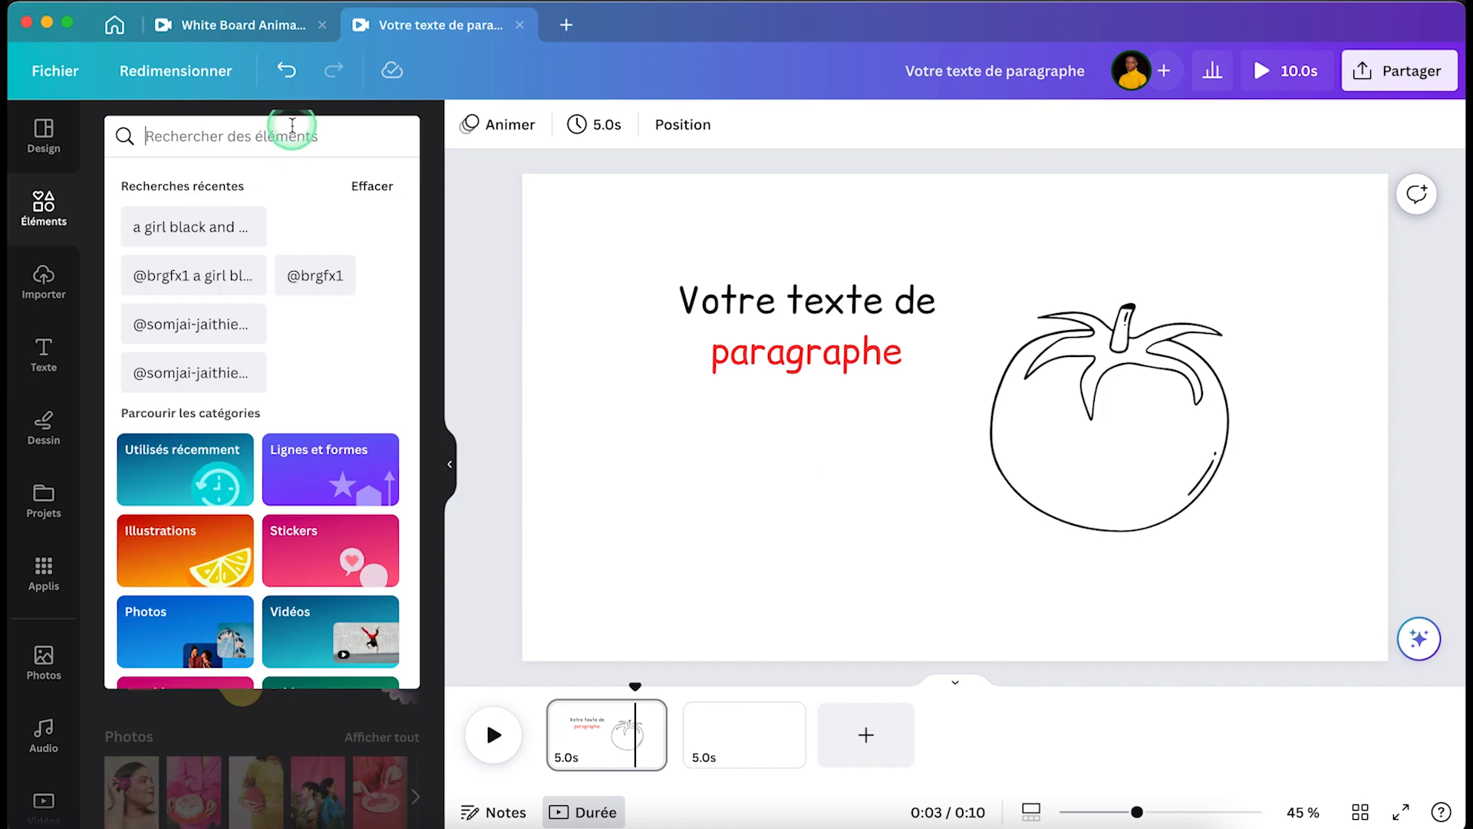
pyautogui.write('a')
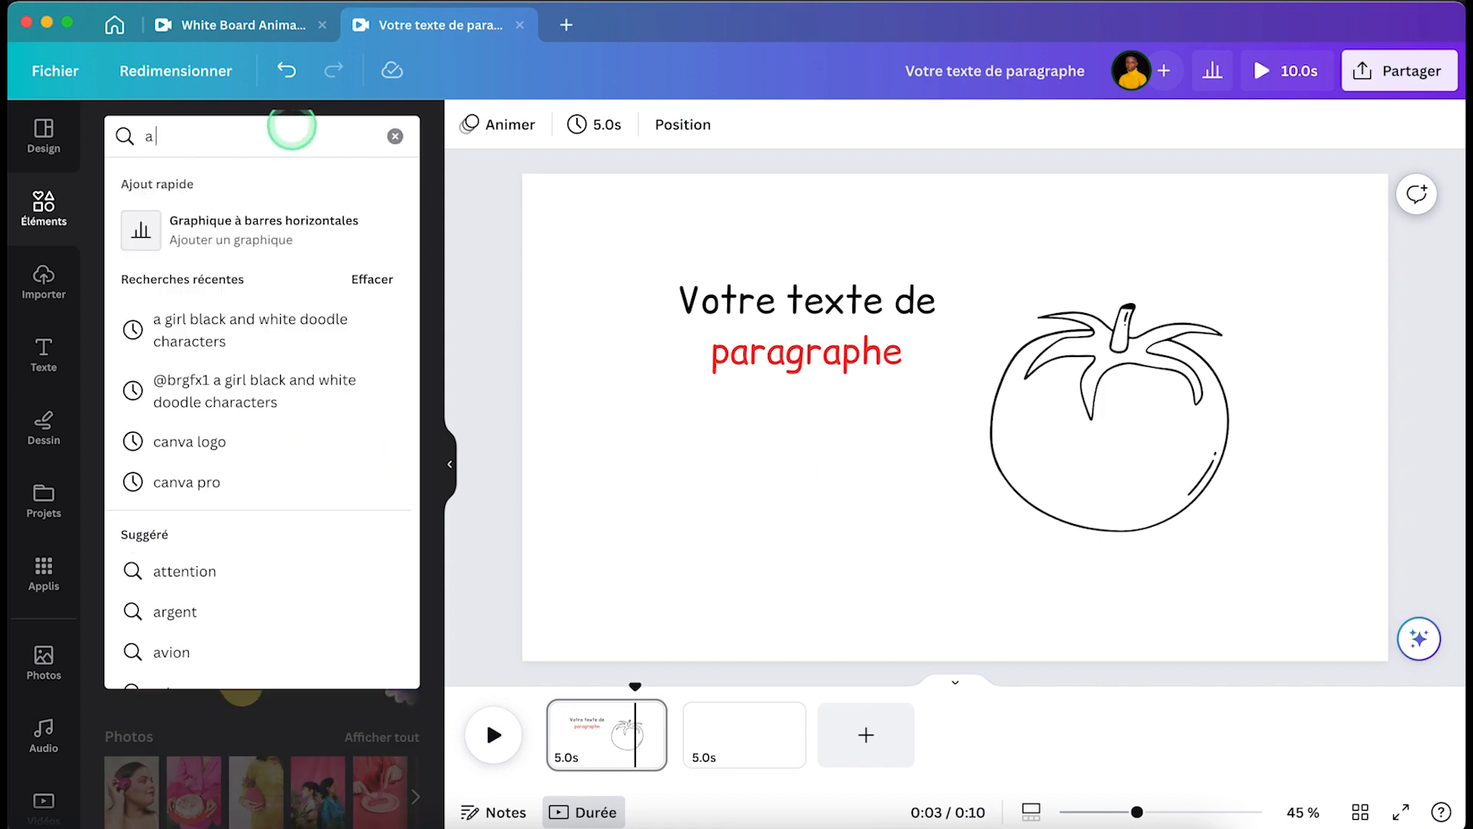
pyautogui.write(' girl')
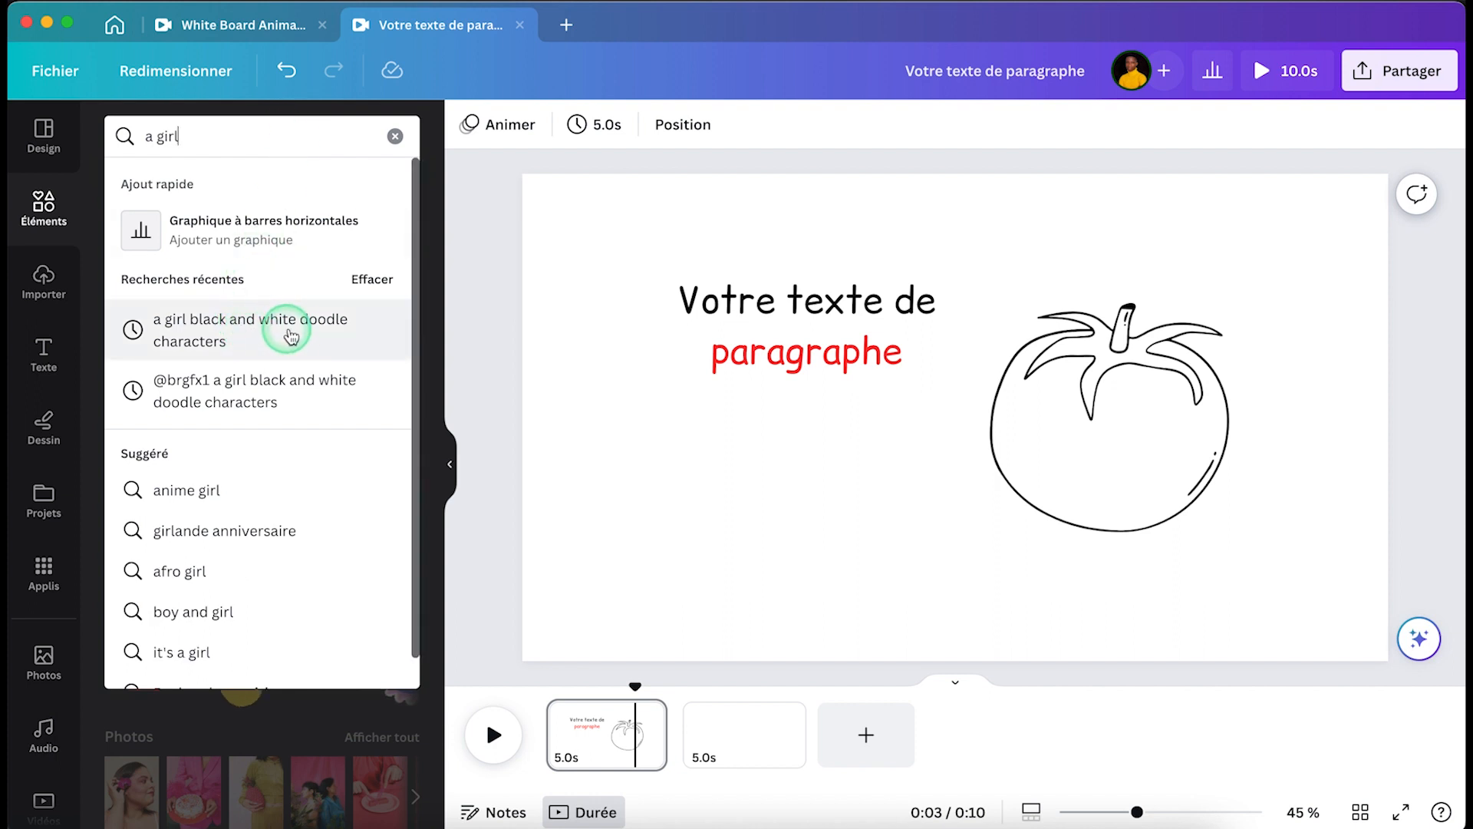
pyautogui.click(257, 338)
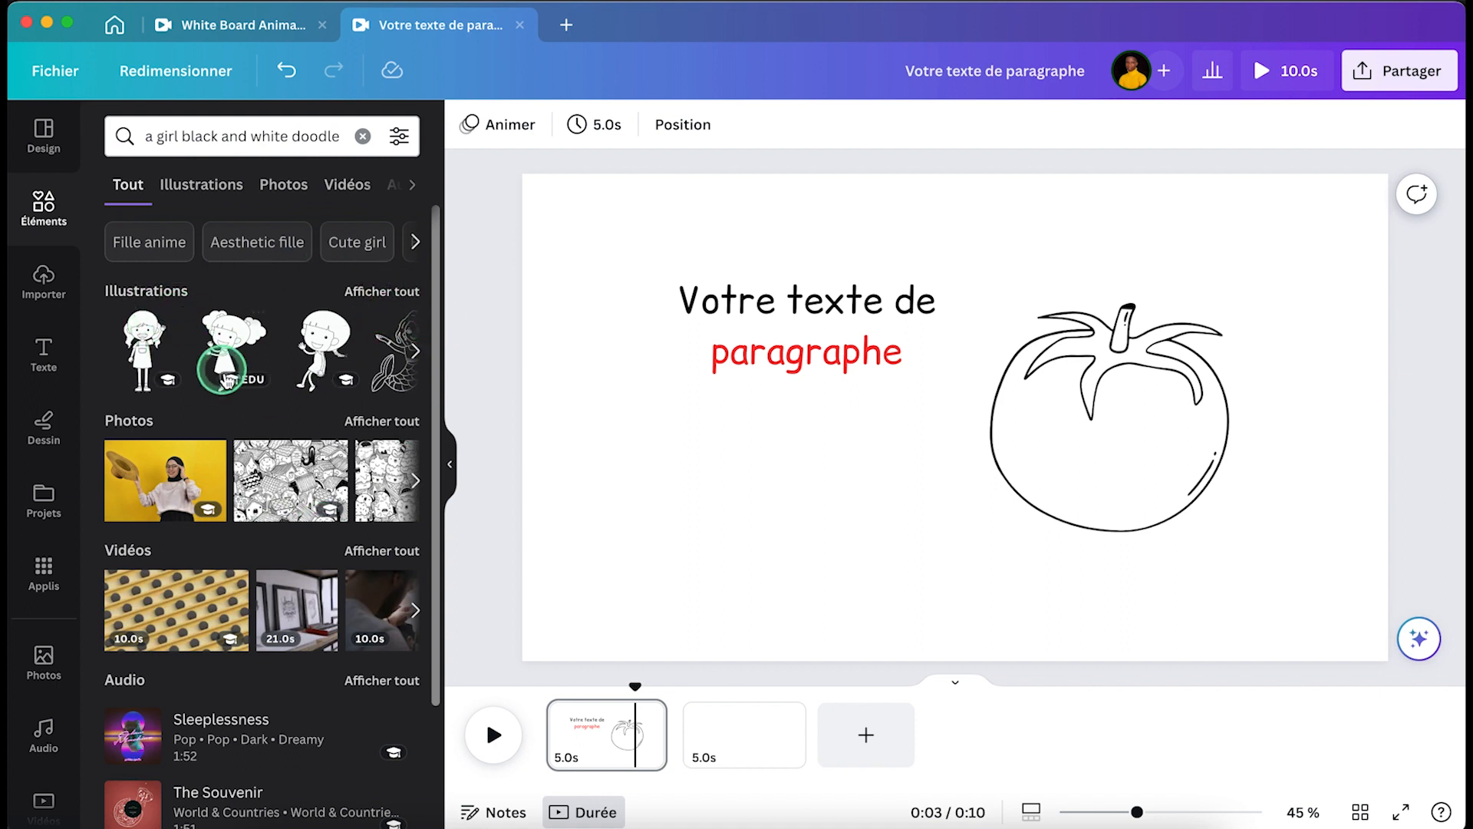
pyautogui.click(386, 298)
pyautogui.click(743, 368)
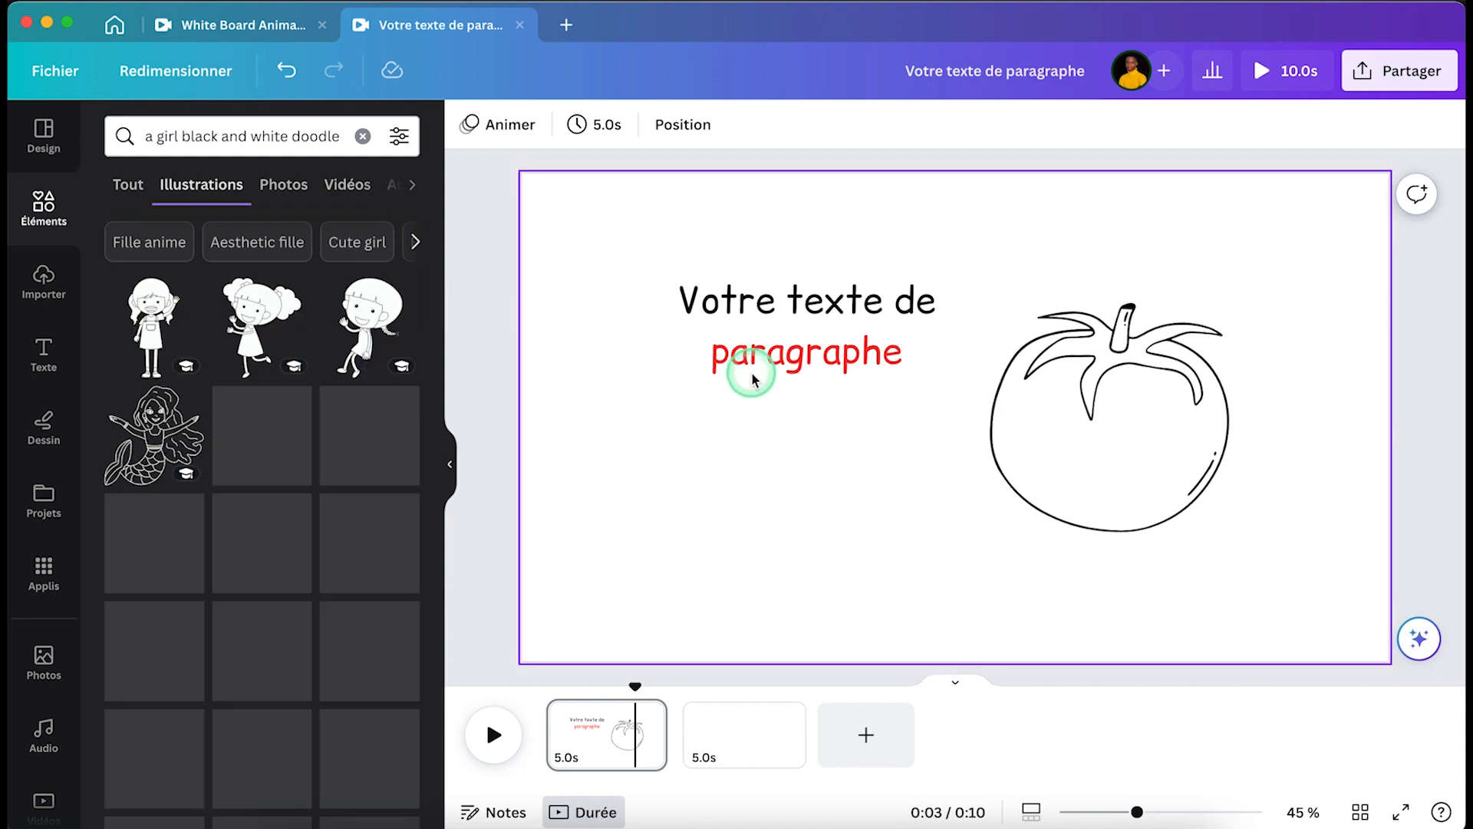
pyautogui.click(597, 399)
pyautogui.scroll(-10, 283, 598)
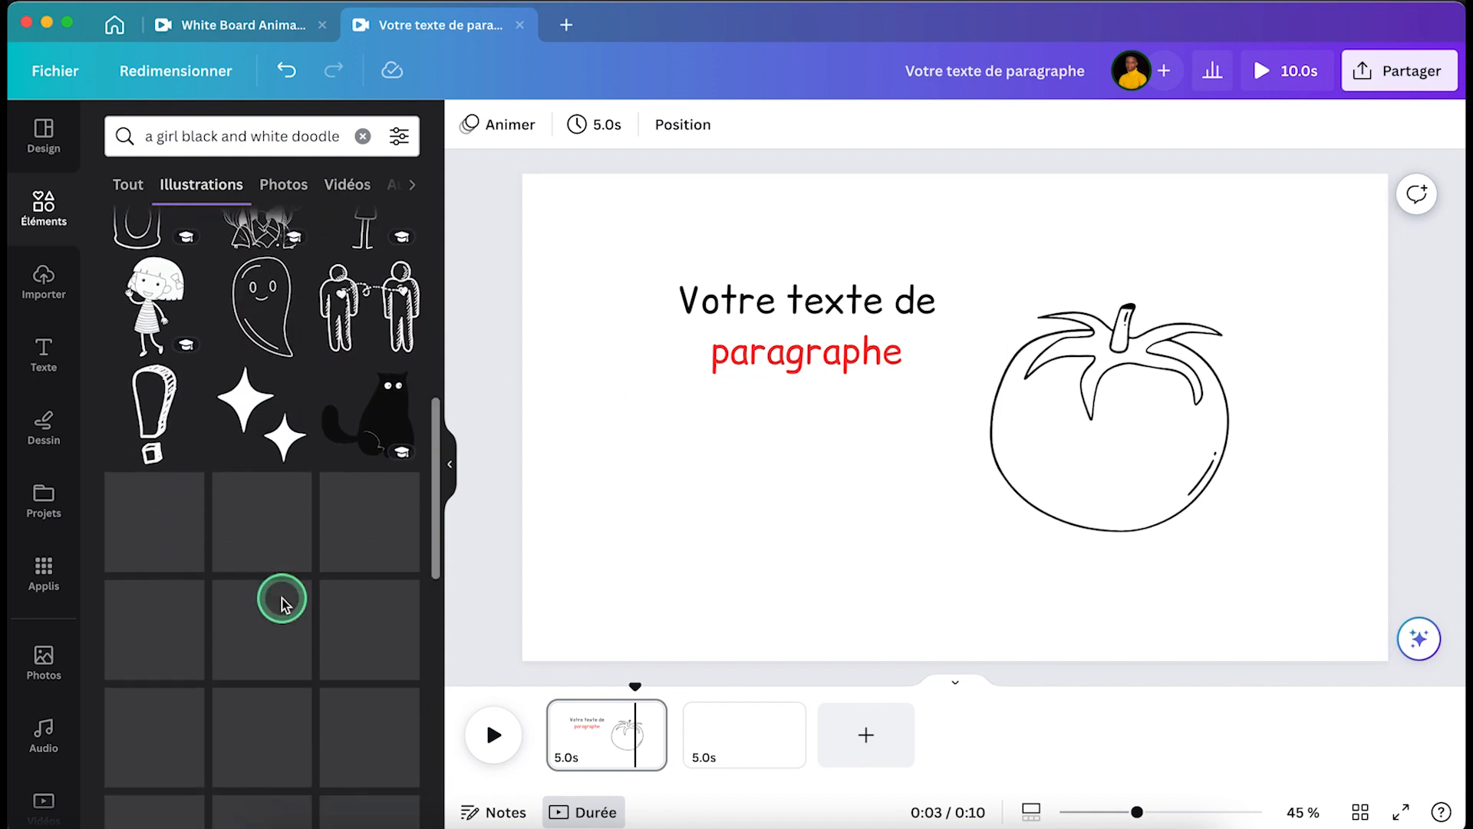
pyautogui.scroll(-10, 283, 597)
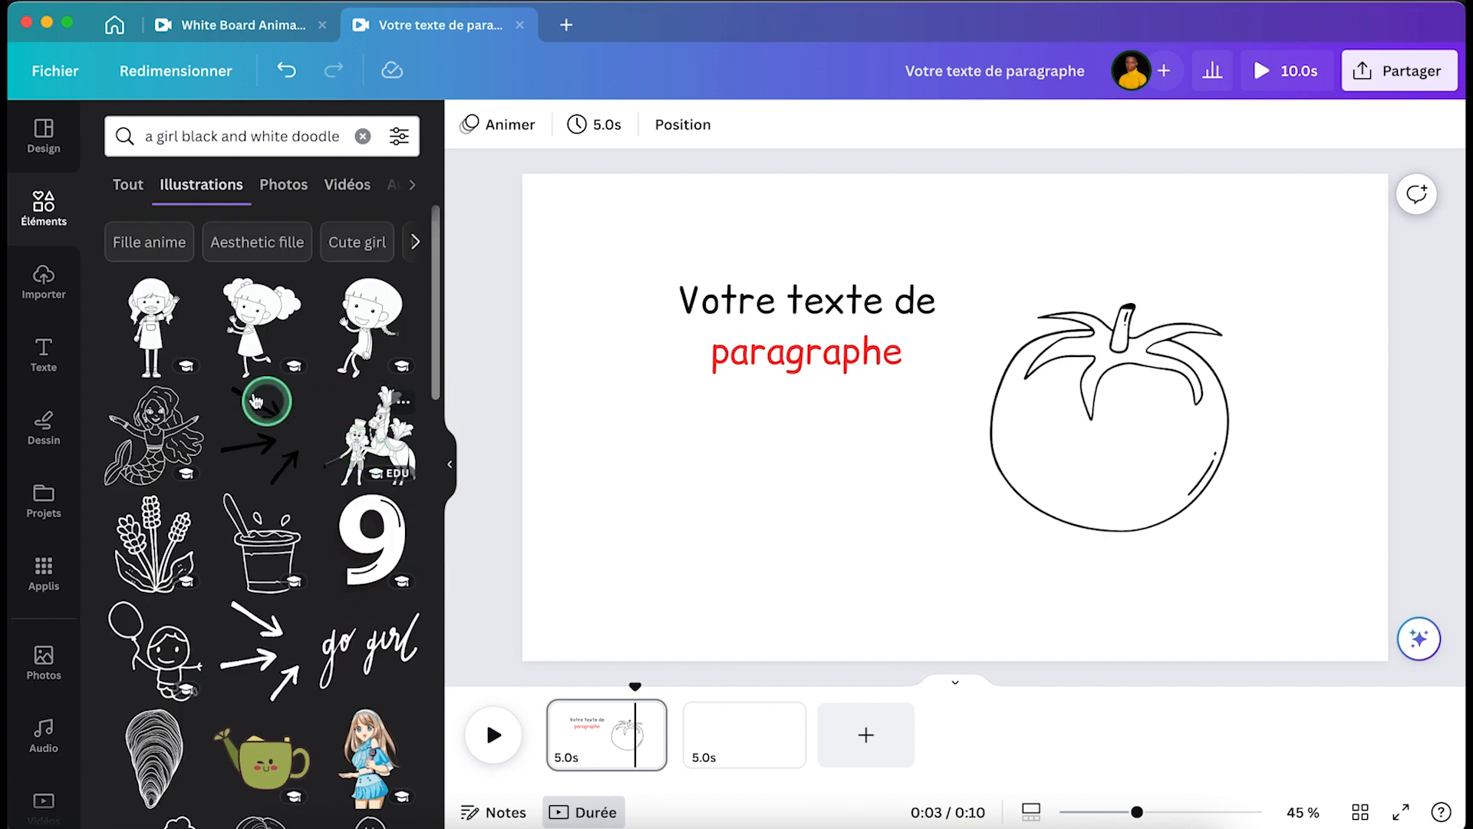
# Open the BRGFX creator's collection from the waving girl illustration, and remove the girl inserted on the page
pyautogui.click(157, 334)
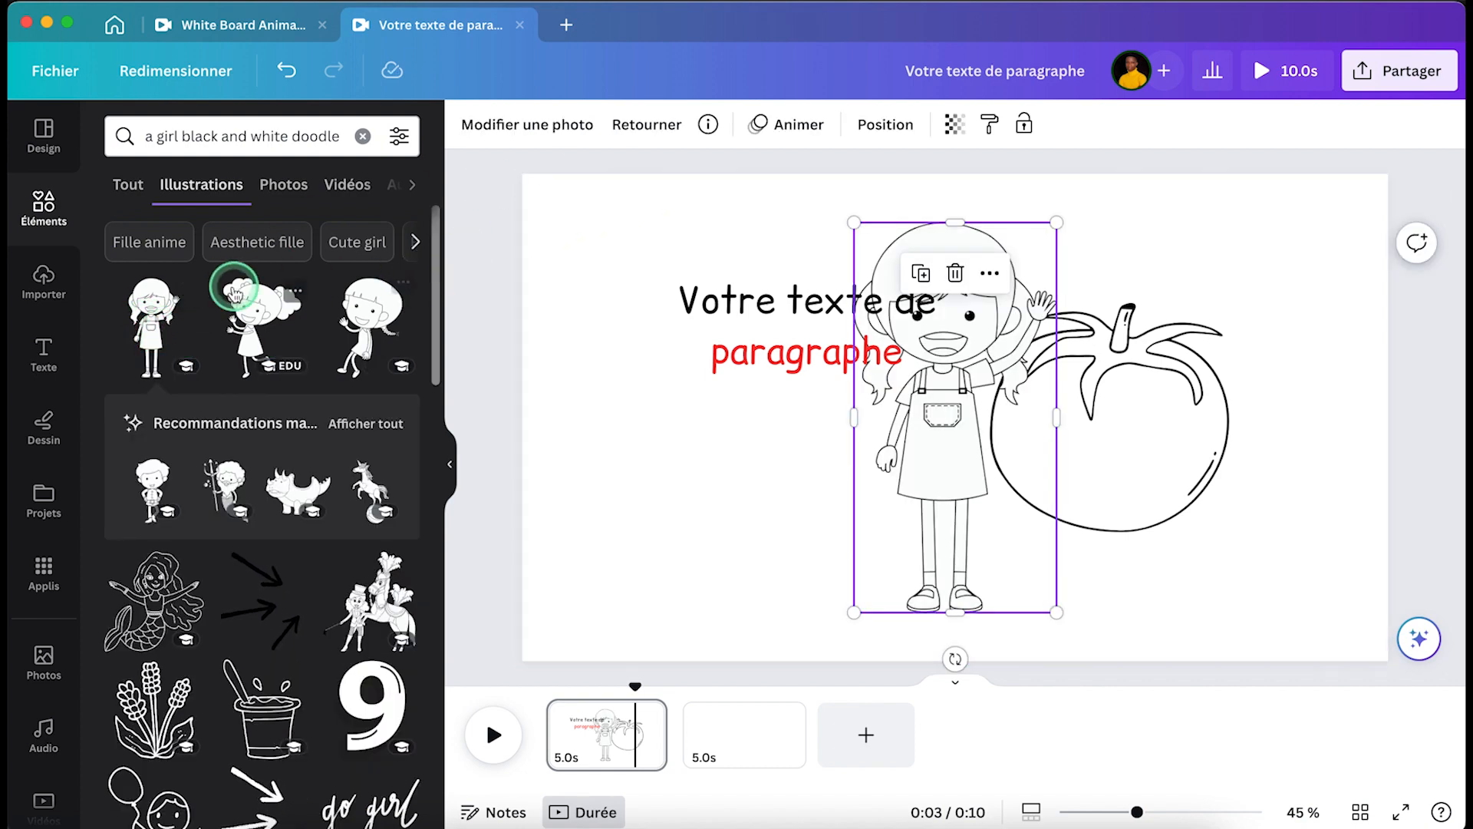
pyautogui.click(203, 295)
pyautogui.click(257, 229)
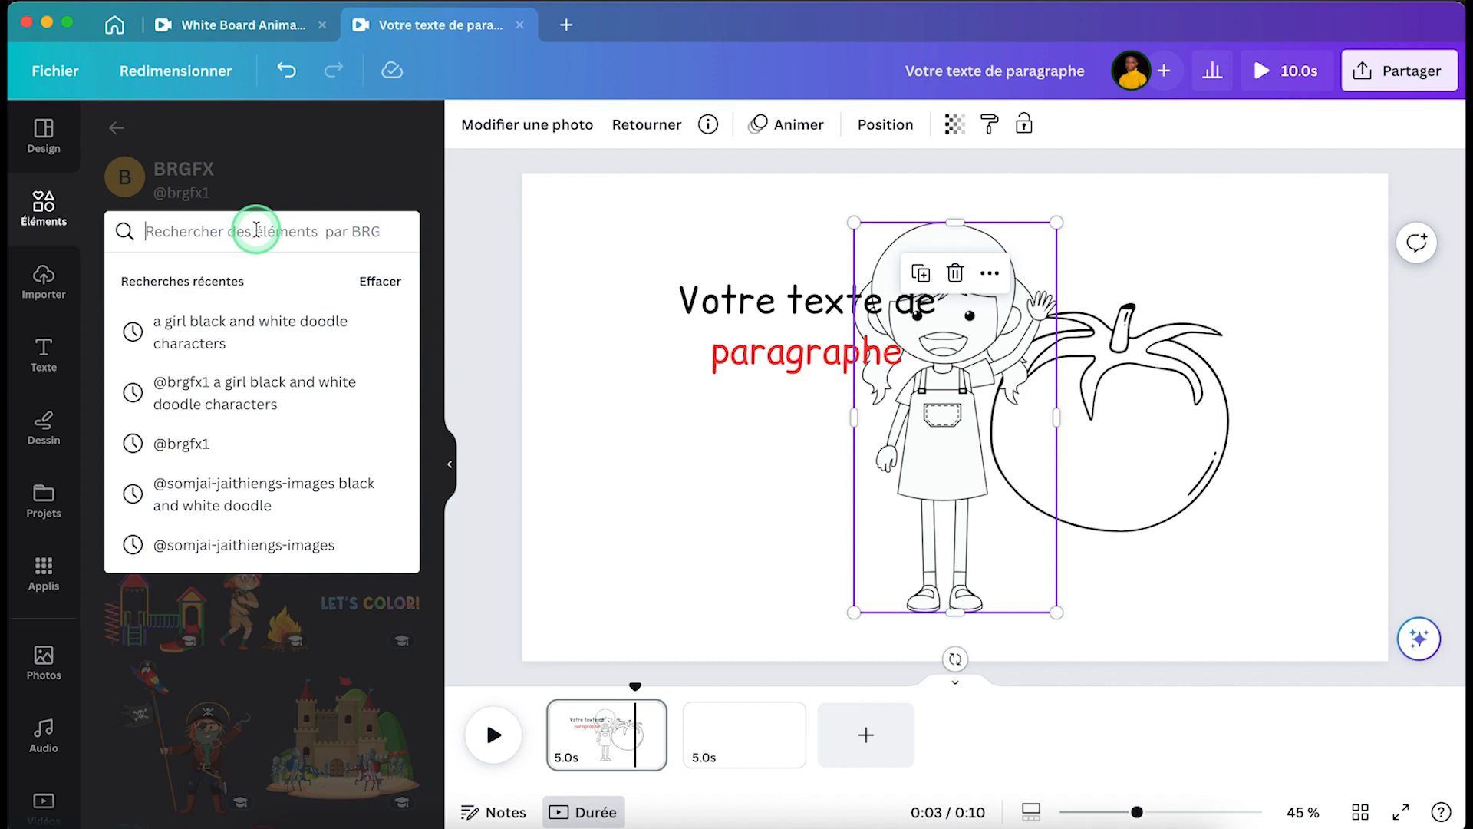
pyautogui.click(334, 201)
pyautogui.click(218, 232)
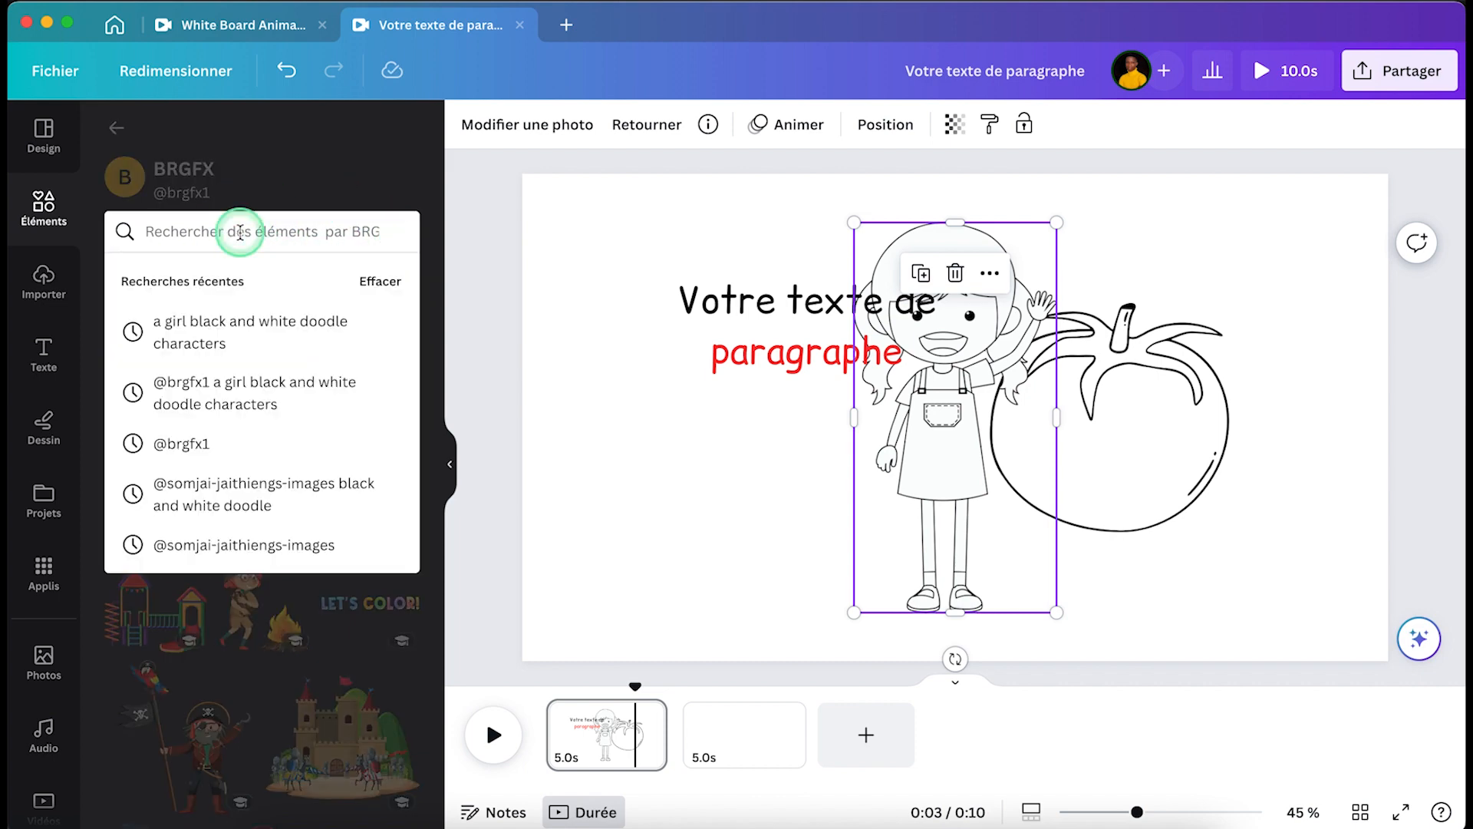
pyautogui.click(956, 273)
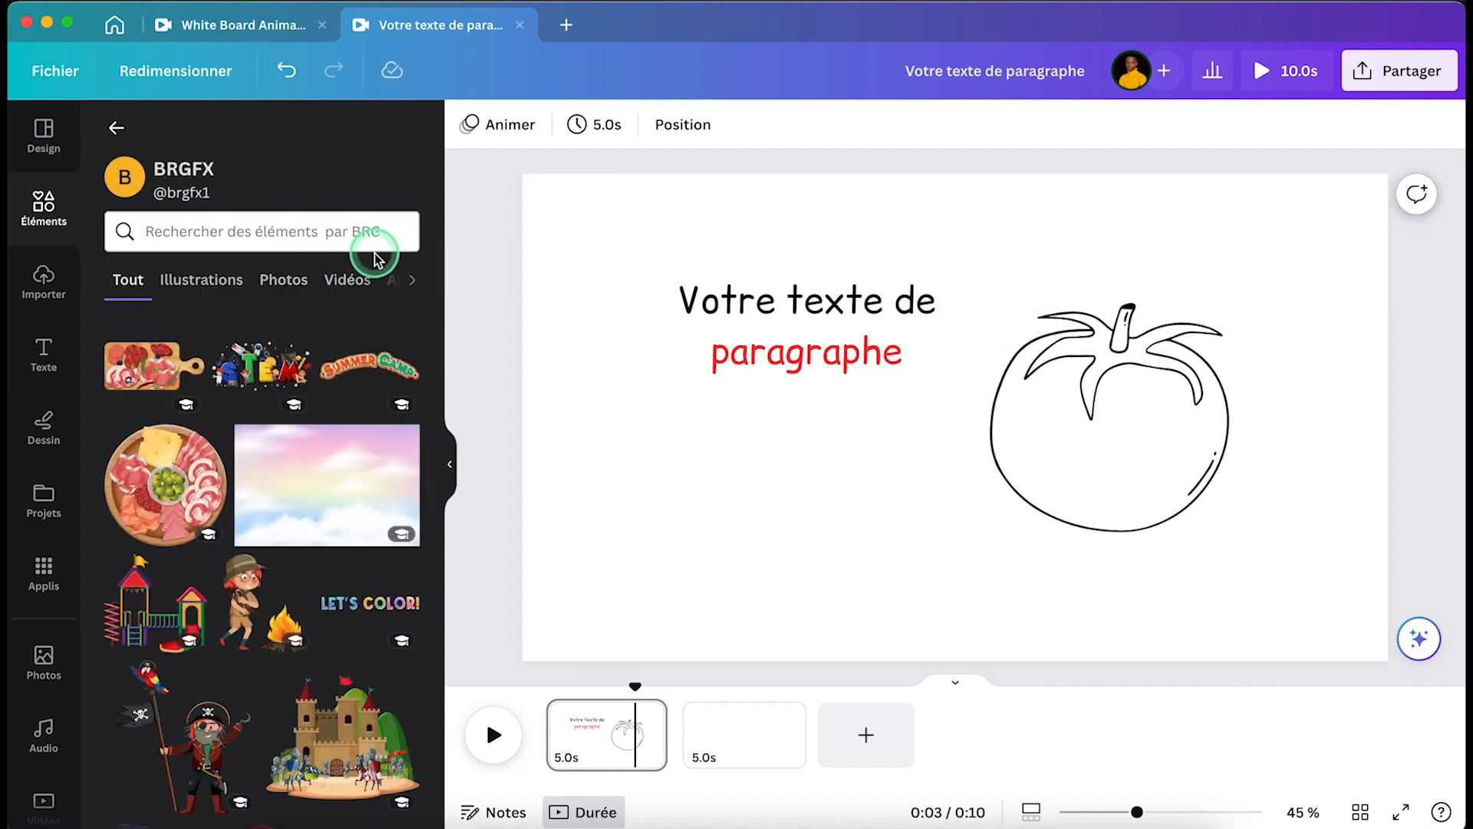
# Search within the BRGFX collection for "a girl black and white doodle characters" and browse the illustrations in the matching style
pyautogui.click(330, 244)
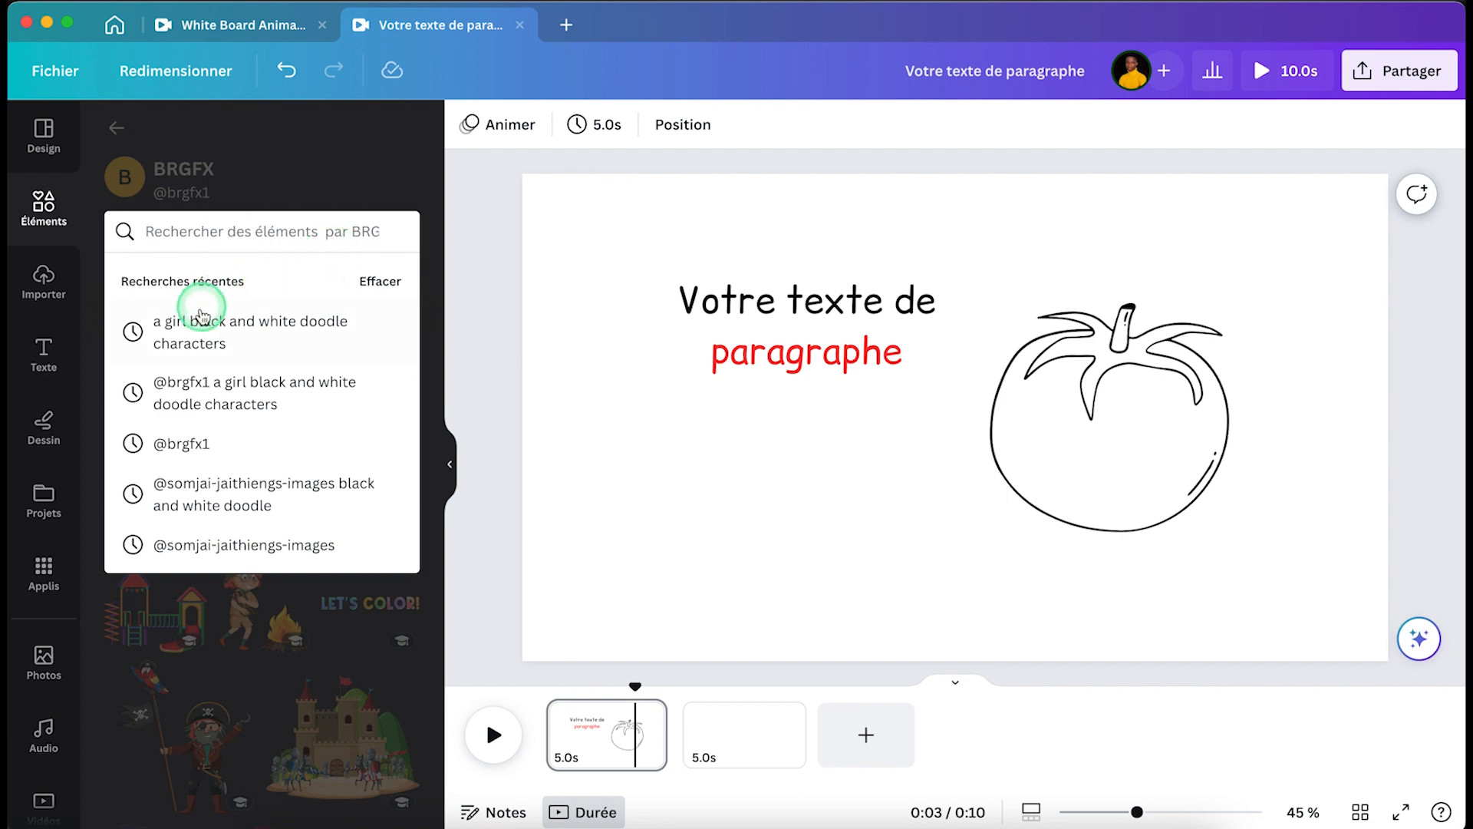
pyautogui.click(311, 337)
pyautogui.scroll(-5, 276, 536)
pyautogui.scroll(-2, 385, 491)
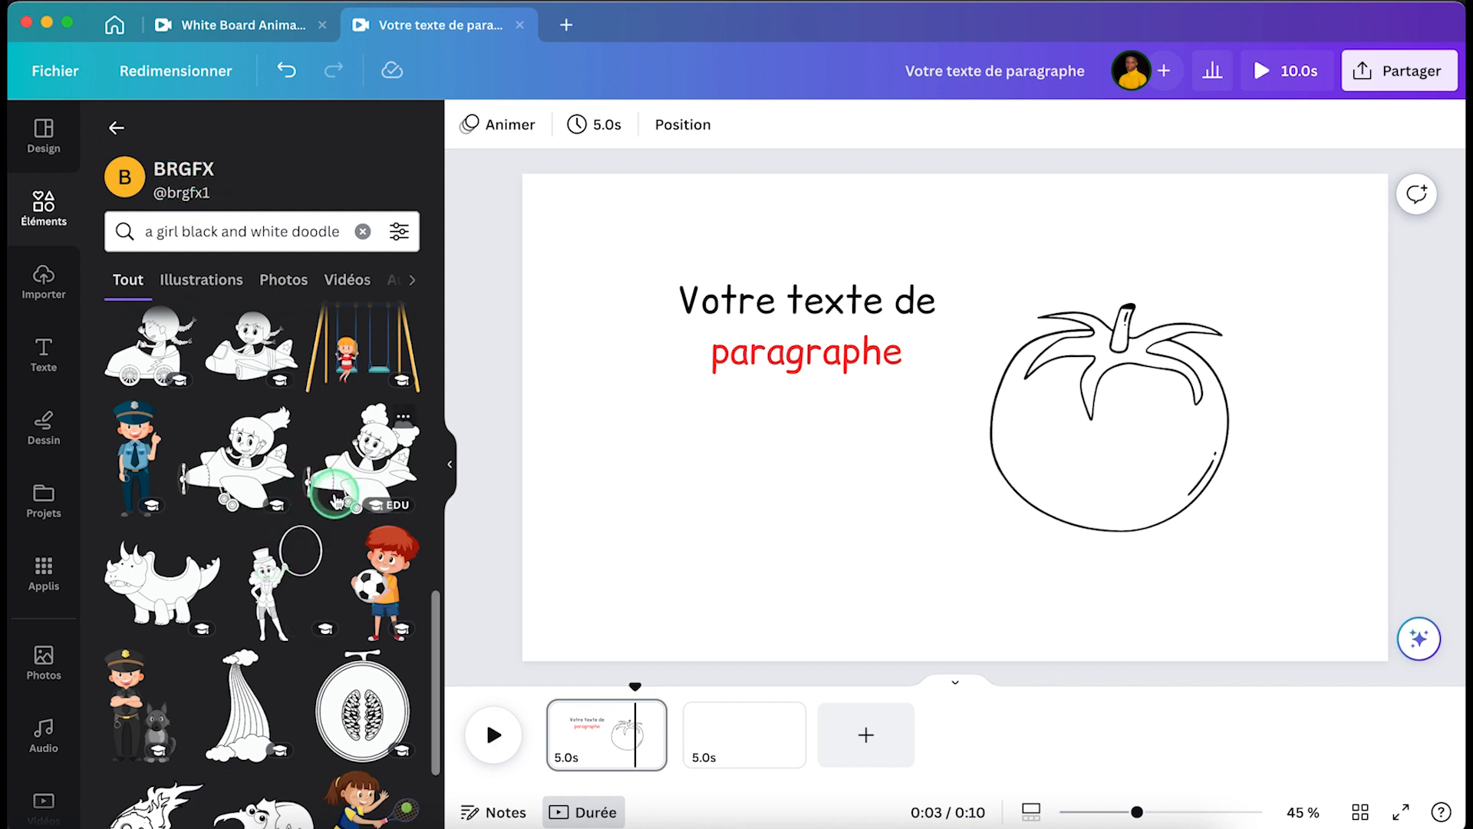
pyautogui.scroll(-4, 335, 500)
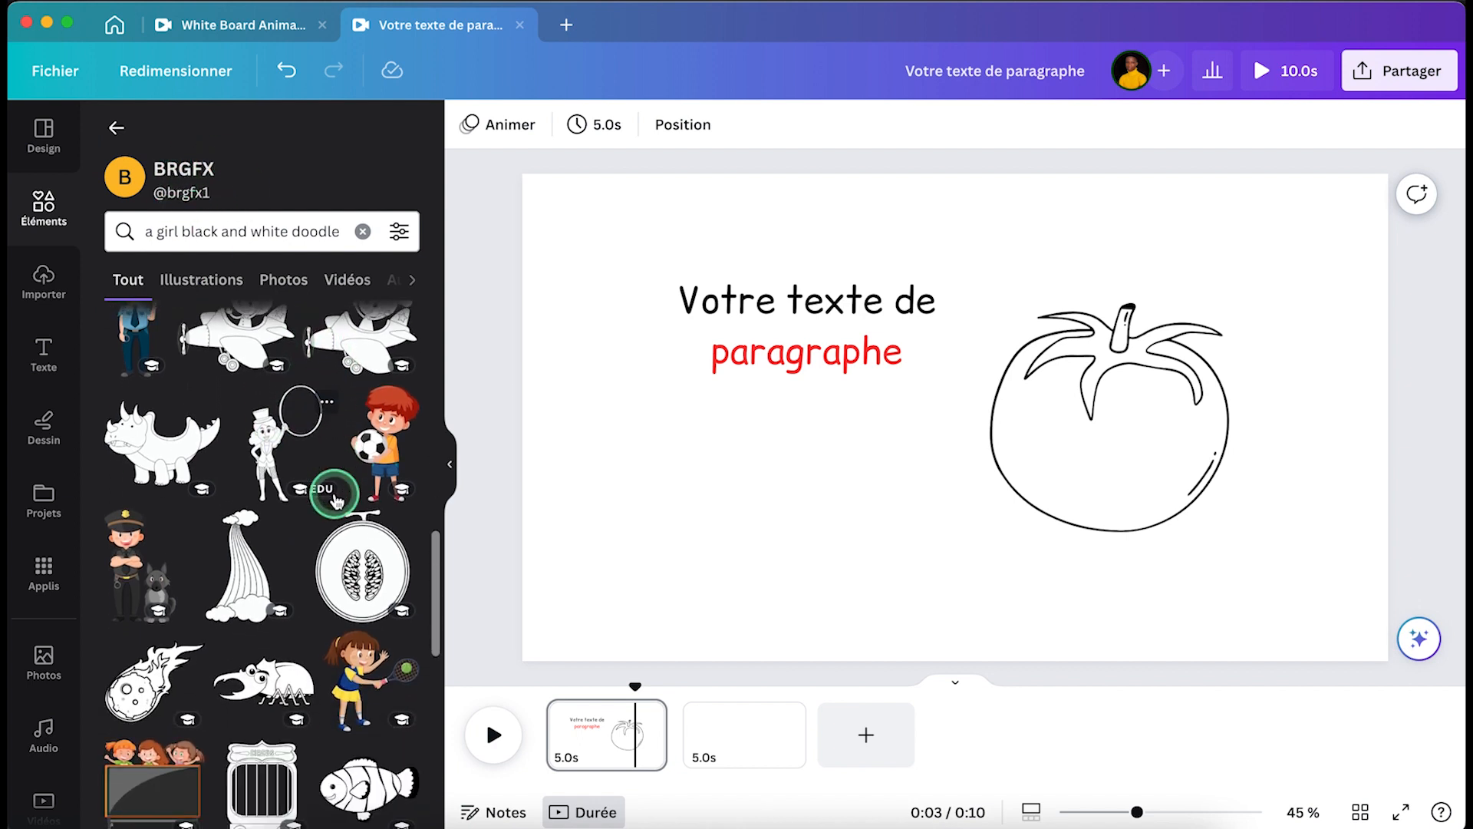
pyautogui.scroll(-4, 335, 500)
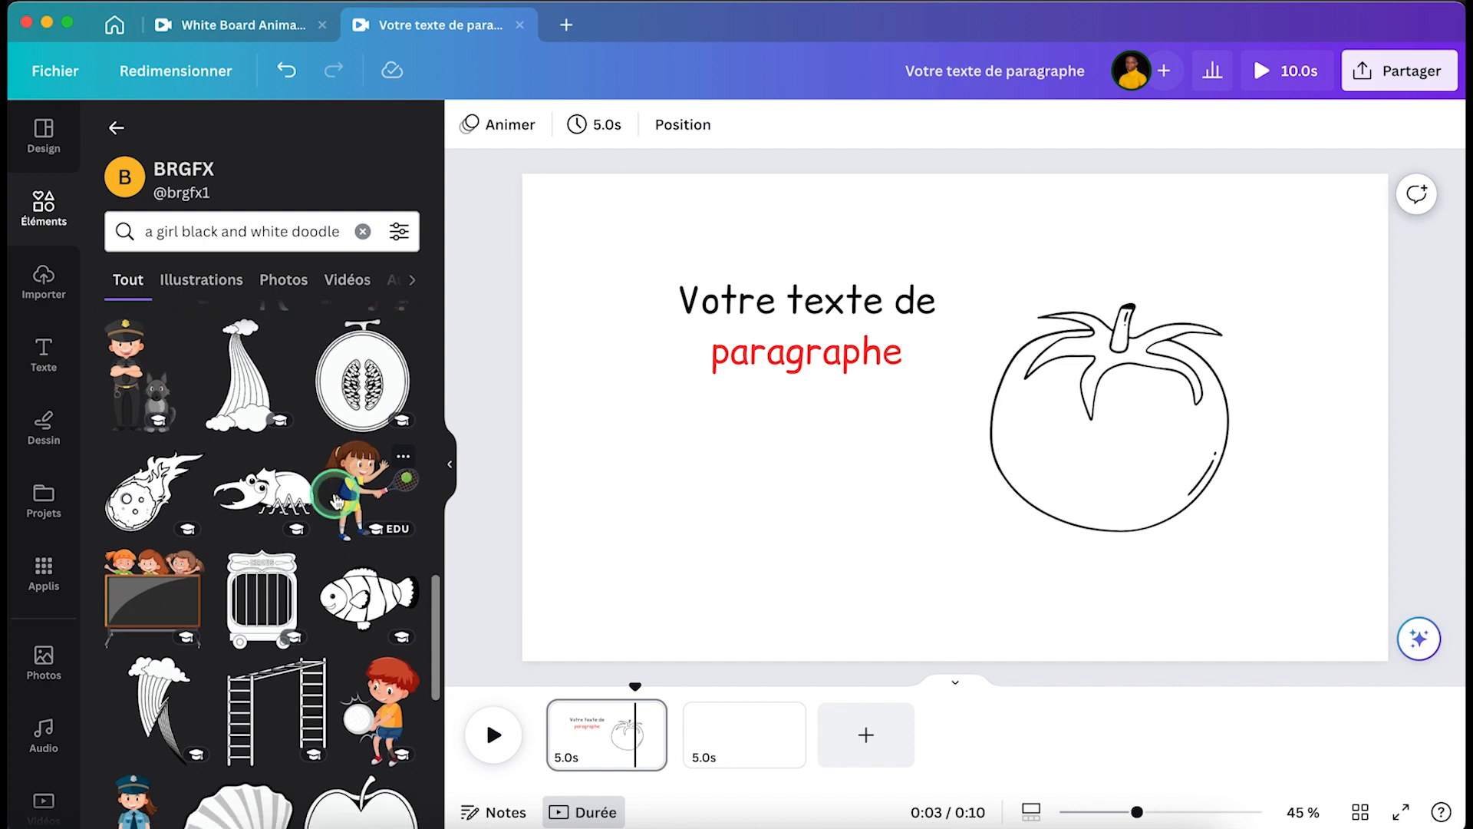
pyautogui.scroll(-5, 336, 500)
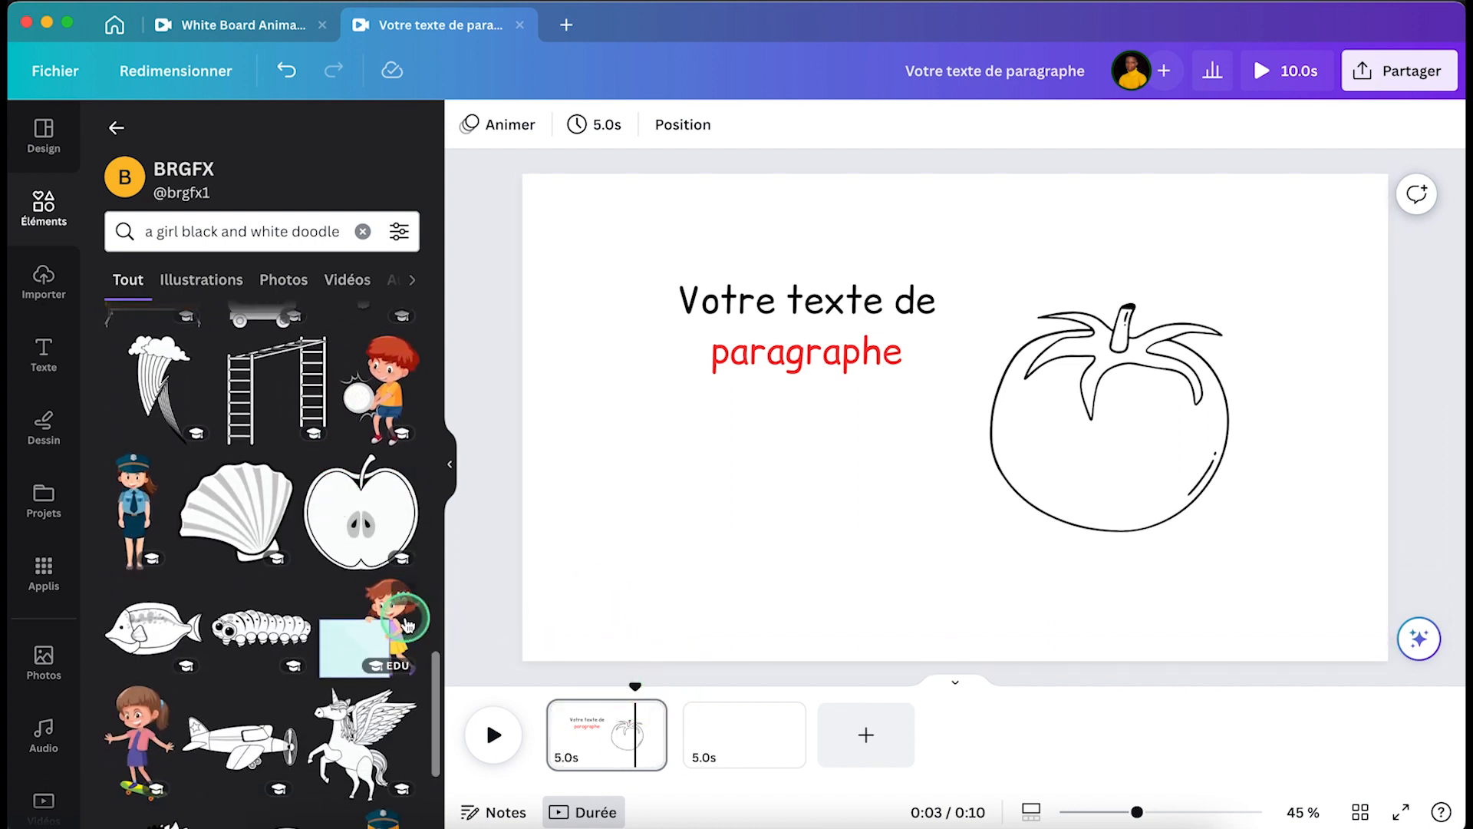
pyautogui.scroll(-4, 405, 618)
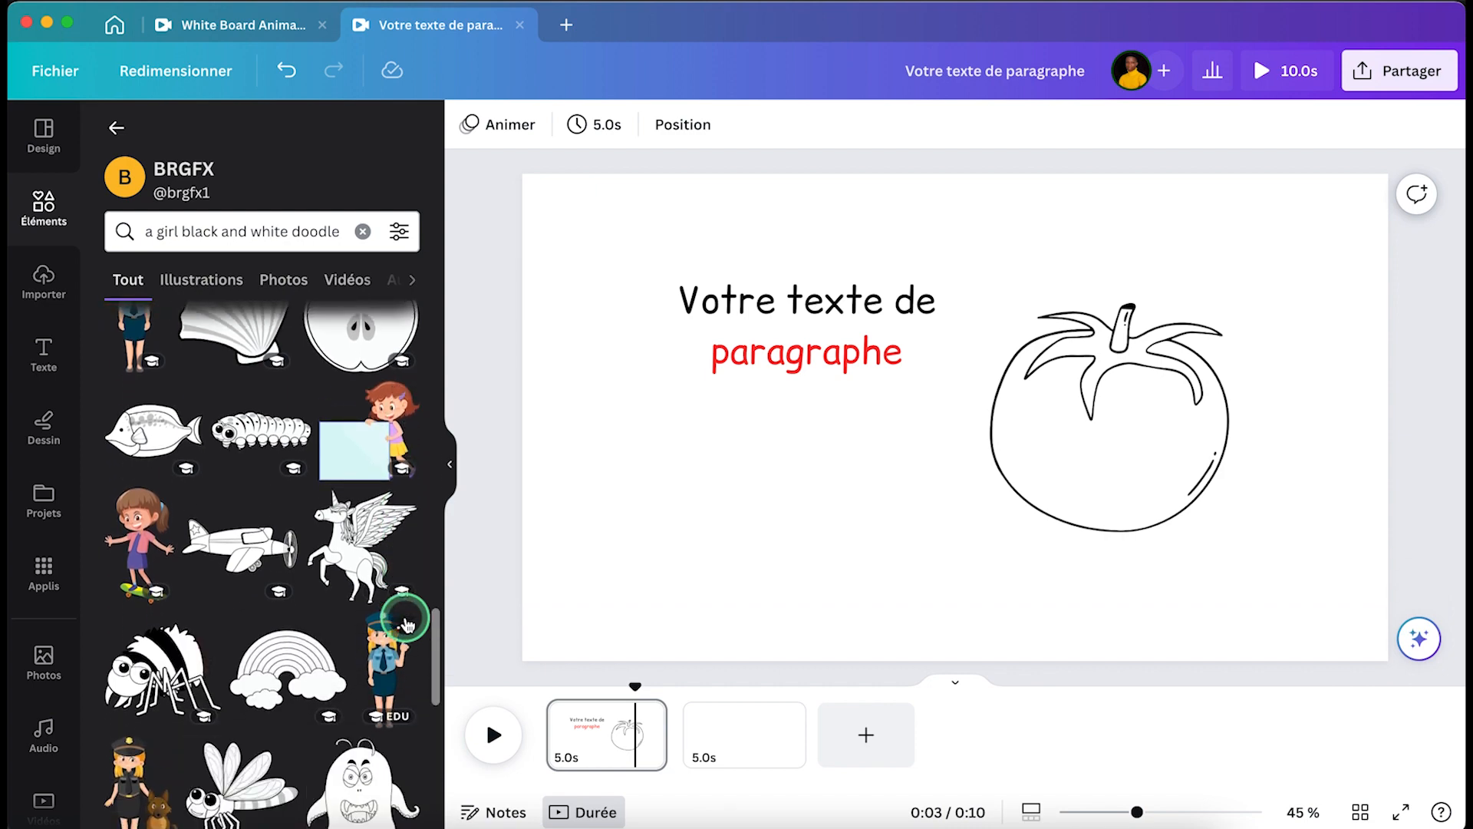
pyautogui.scroll(7, 310, 722)
pyautogui.scroll(-5, 310, 719)
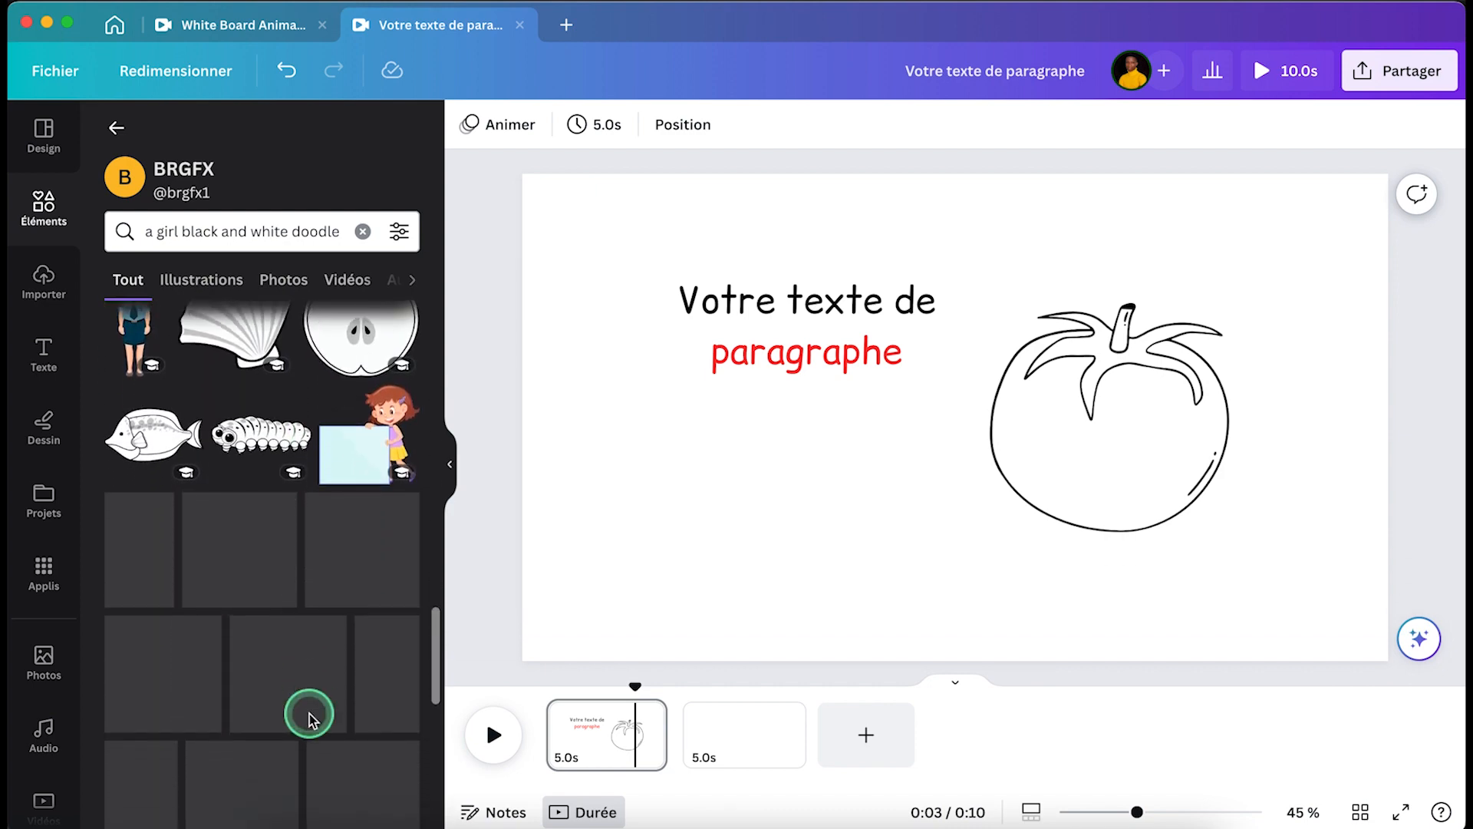
# Open the notes of page 1 in the White Board Animation design and read through the voice-over script
pyautogui.click(231, 24)
pyautogui.click(907, 731)
pyautogui.click(495, 811)
pyautogui.scroll(-3, 255, 488)
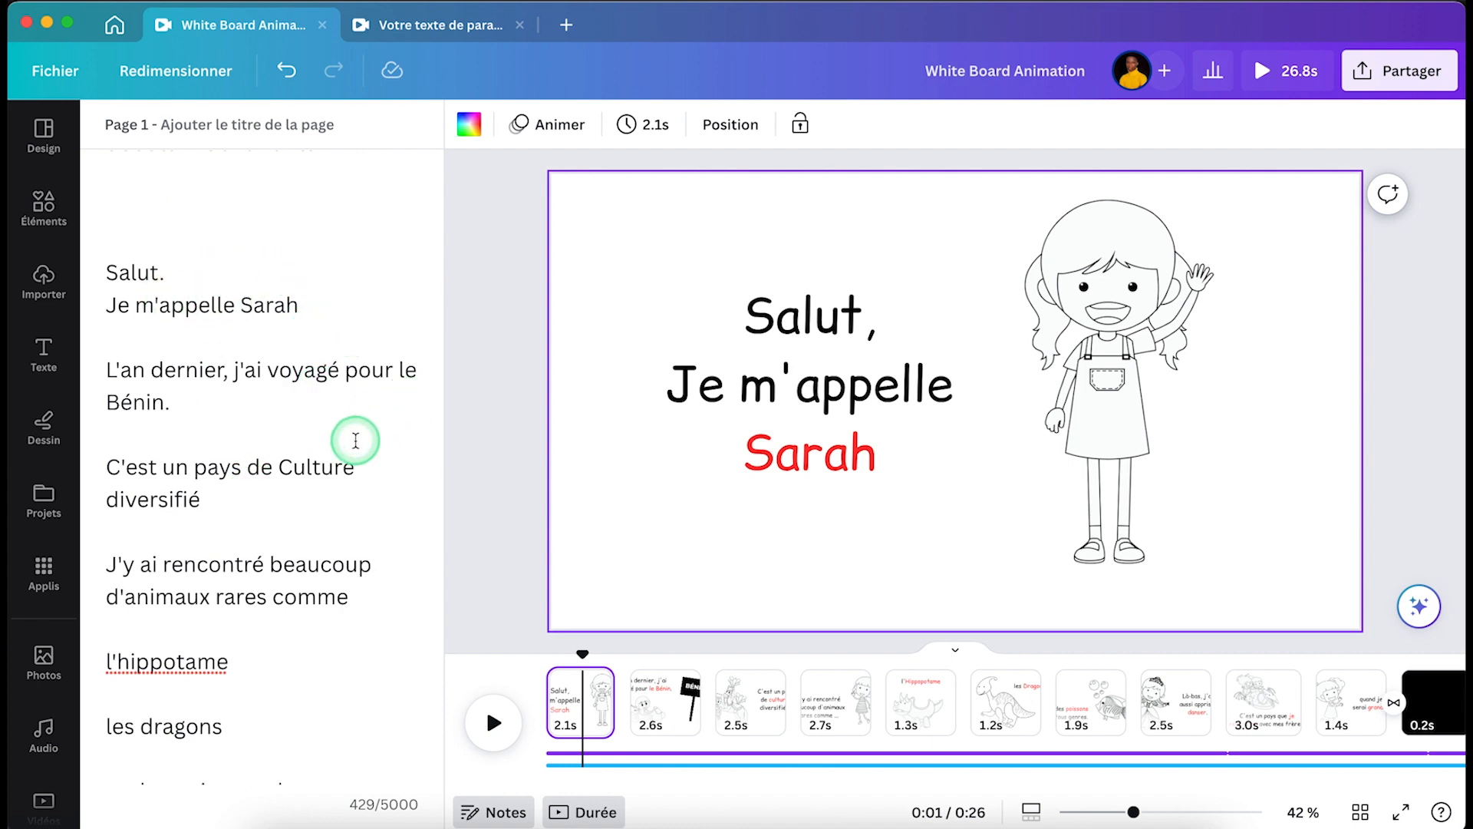
pyautogui.scroll(-3, 355, 440)
pyautogui.scroll(-6, 355, 440)
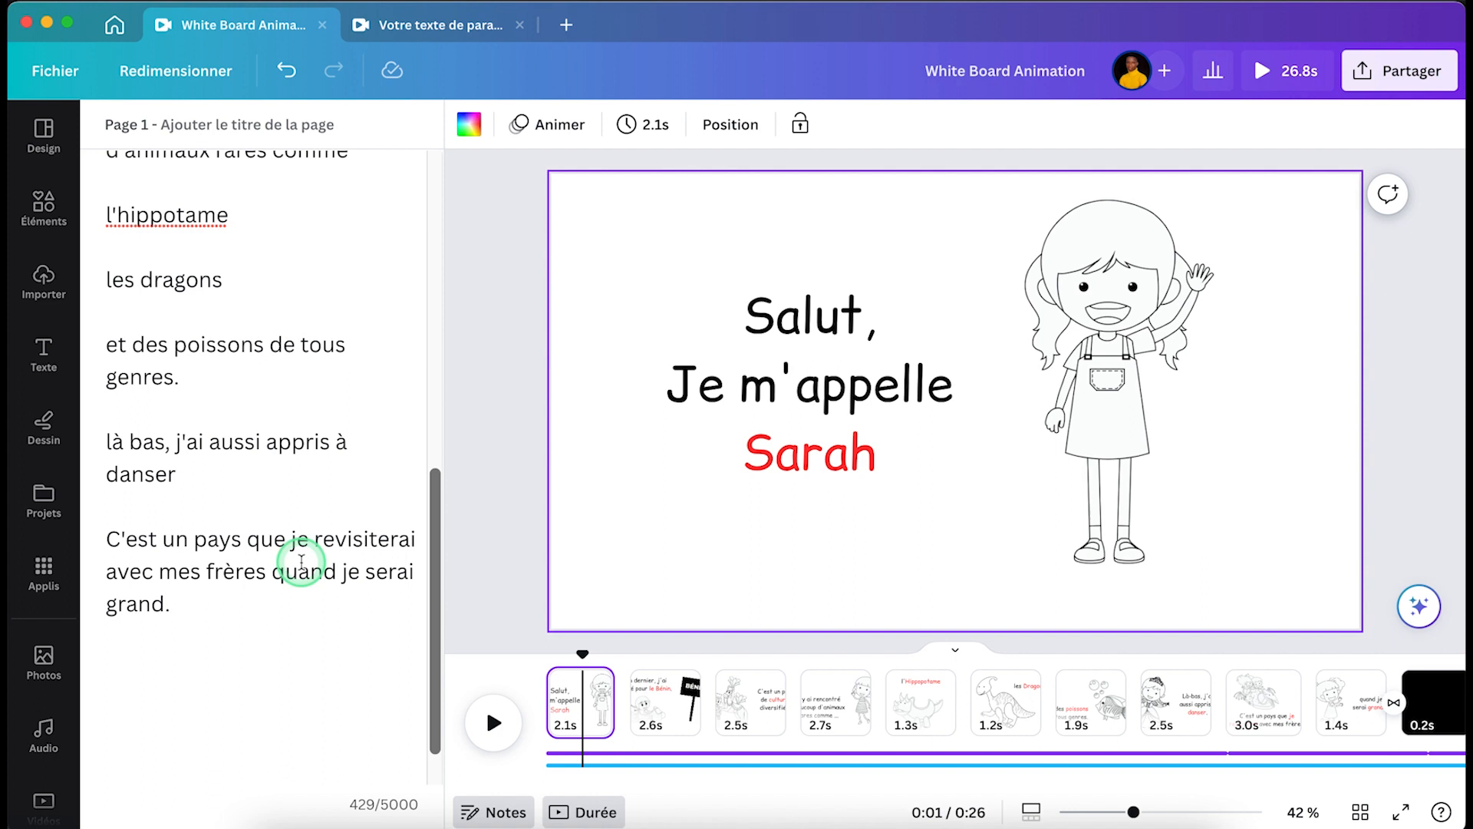
pyautogui.scroll(6, 302, 561)
pyautogui.scroll(1, 301, 561)
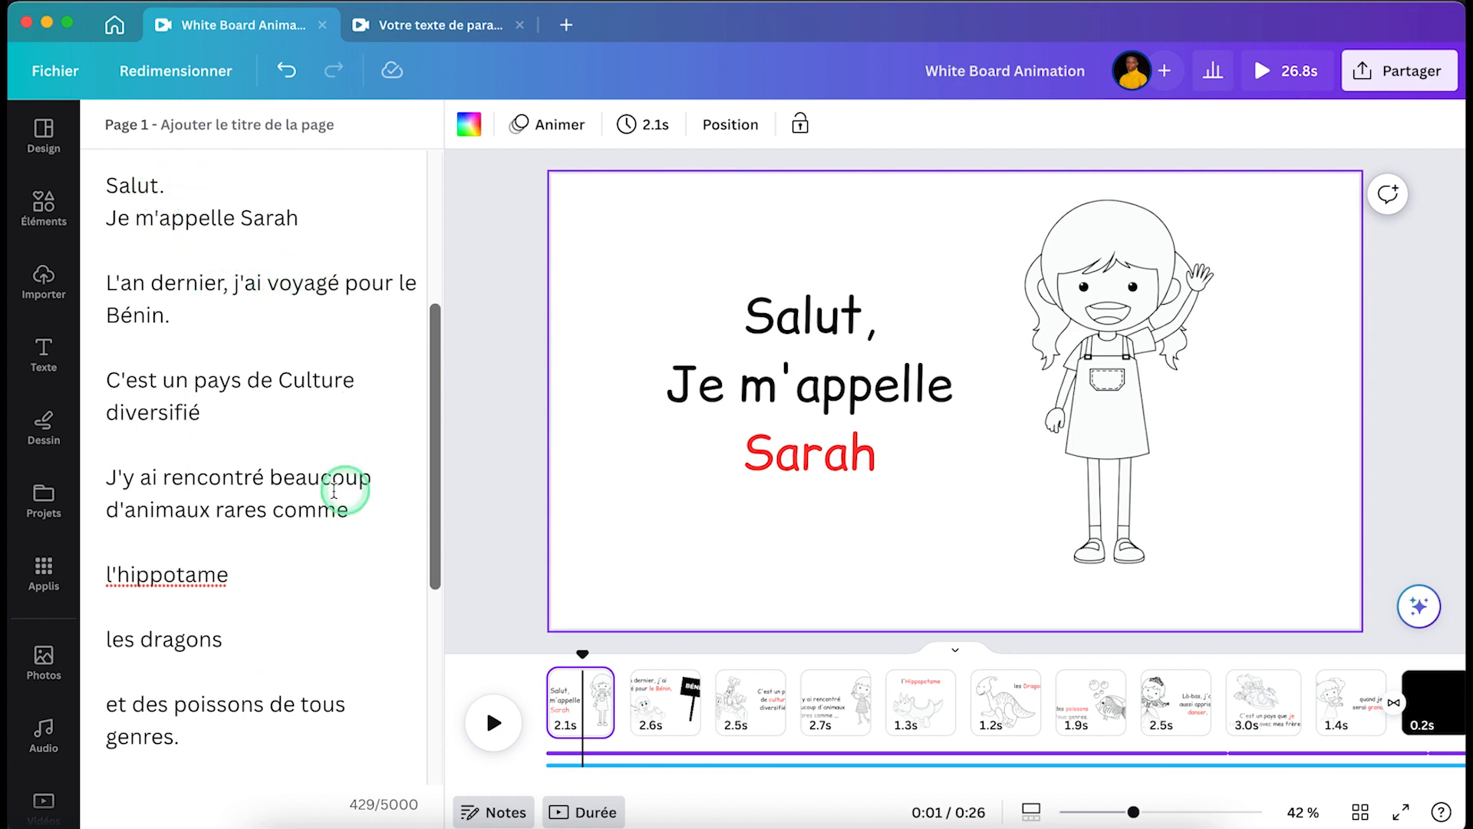
pyautogui.scroll(-5, 269, 740)
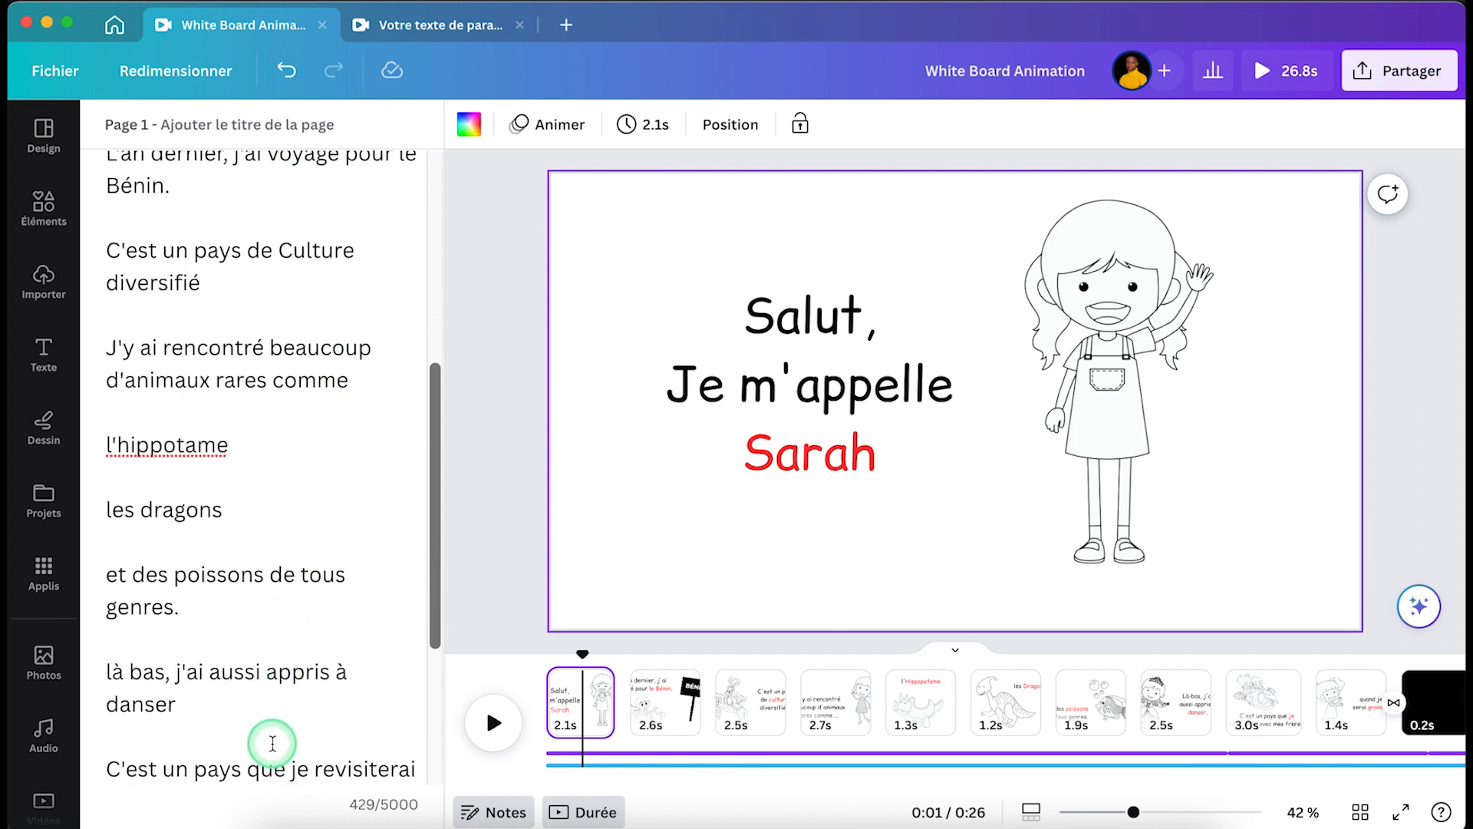
# Copy the script from the White Board Animation design's notes into the page 1 notes of the new video design
pyautogui.moveTo(270, 729); pyautogui.dragTo(106, 529)
pyautogui.press('super+c')
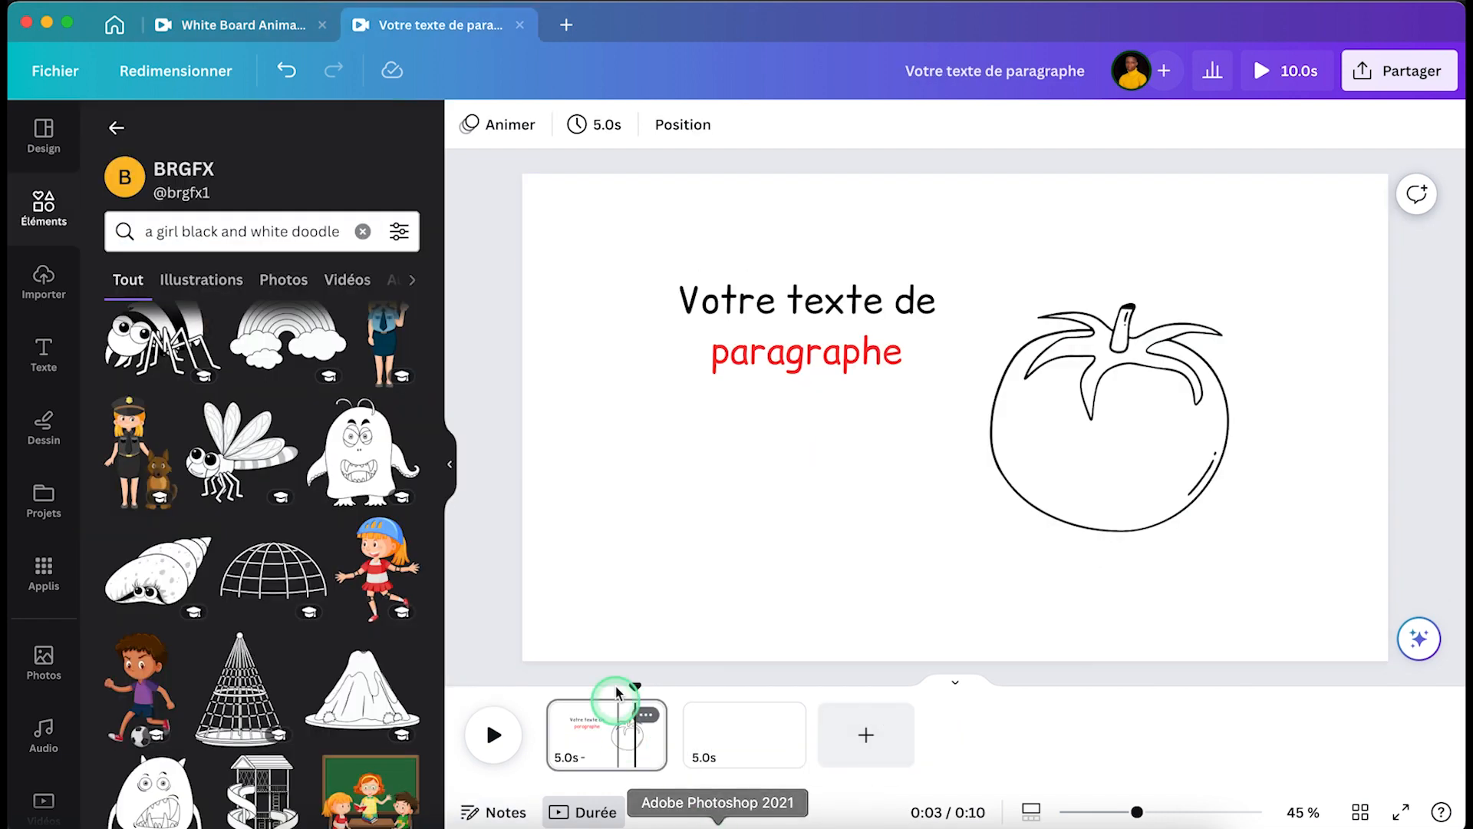
pyautogui.click(327, 443)
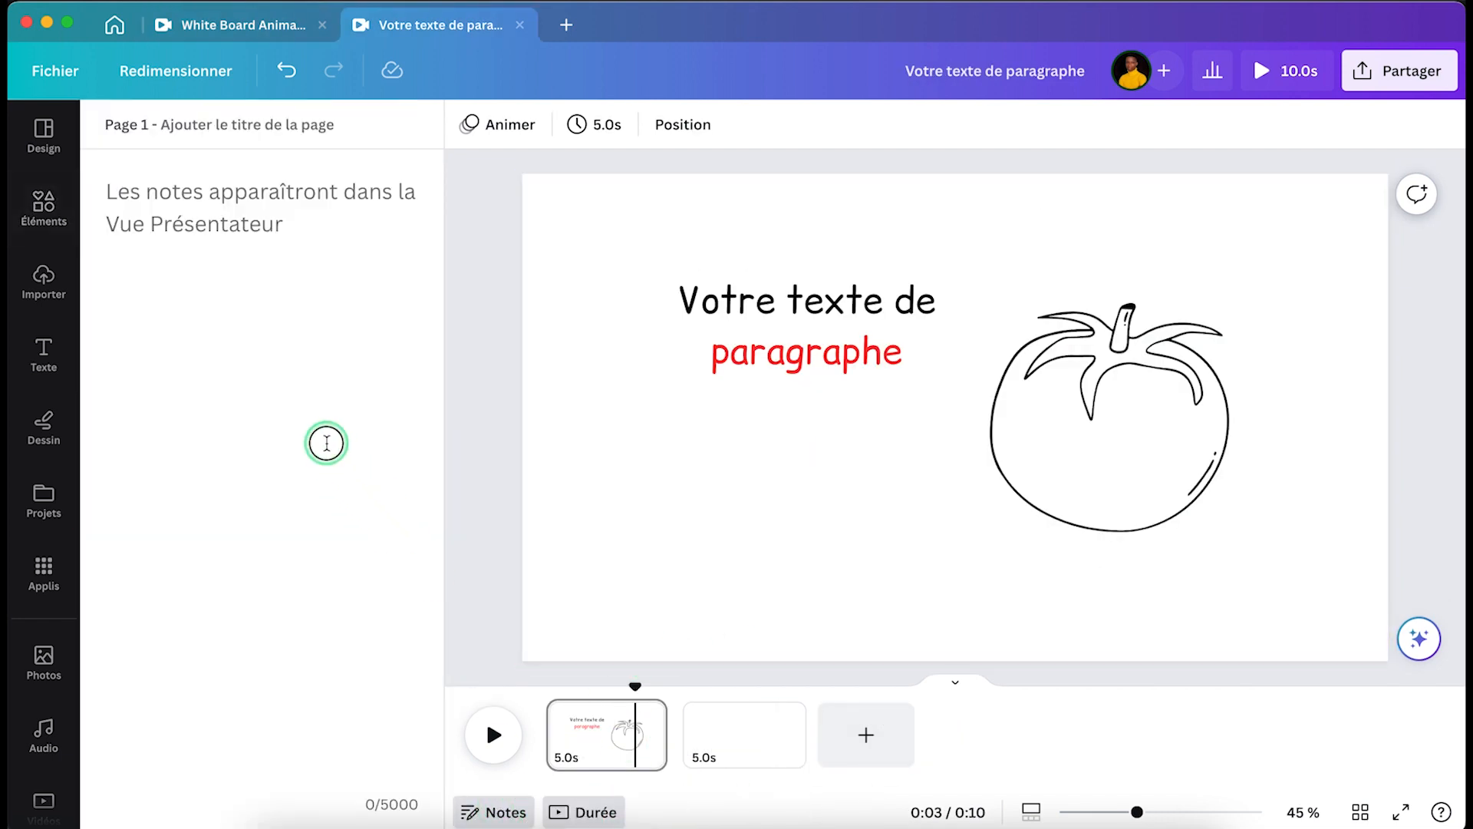
pyautogui.press('super+v')
pyautogui.scroll(5, 261, 350)
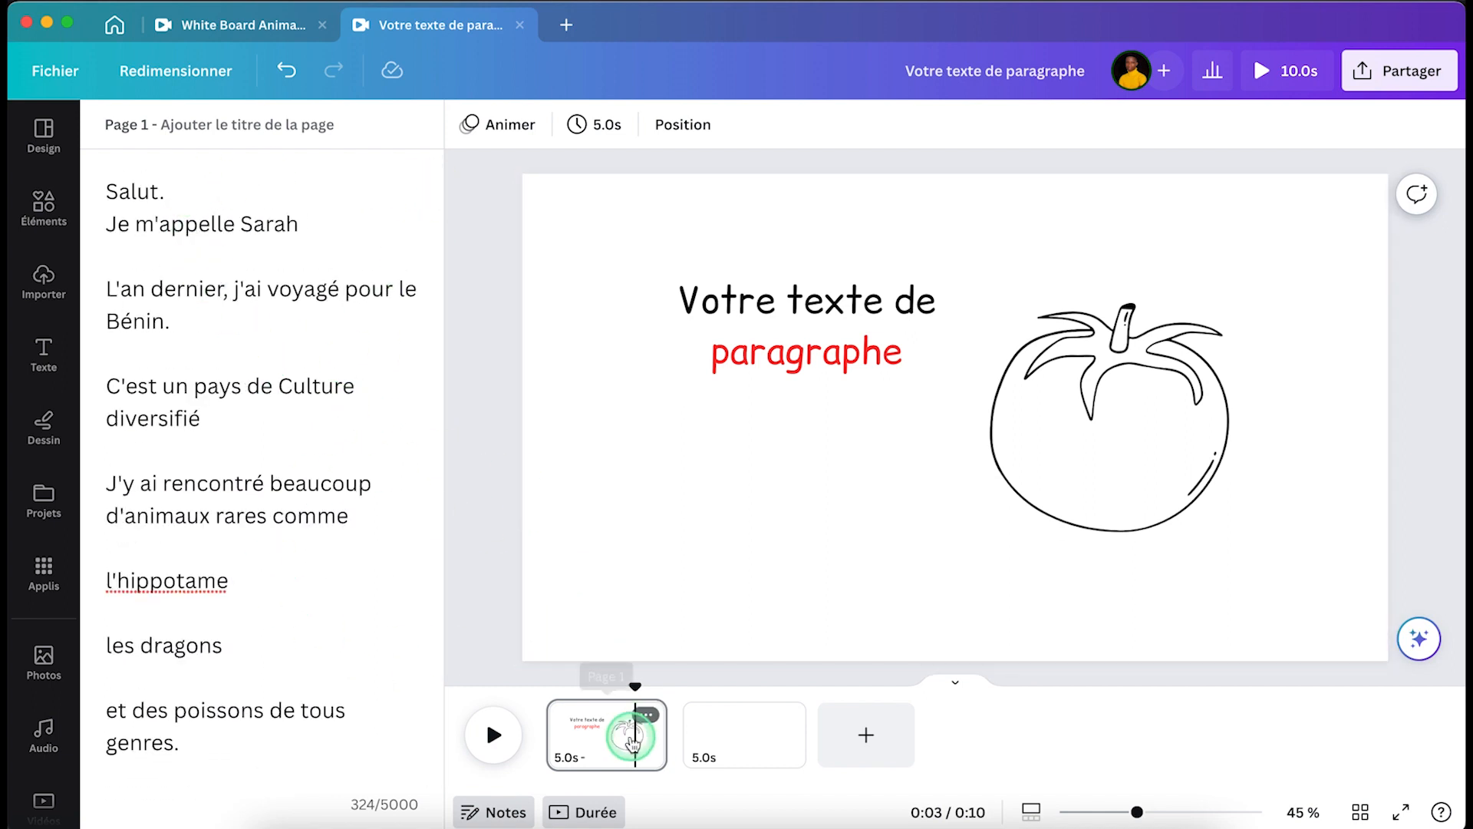
# Compare the notes of page 1 and page 2 in the new video design
pyautogui.click(747, 754)
pyautogui.click(847, 565)
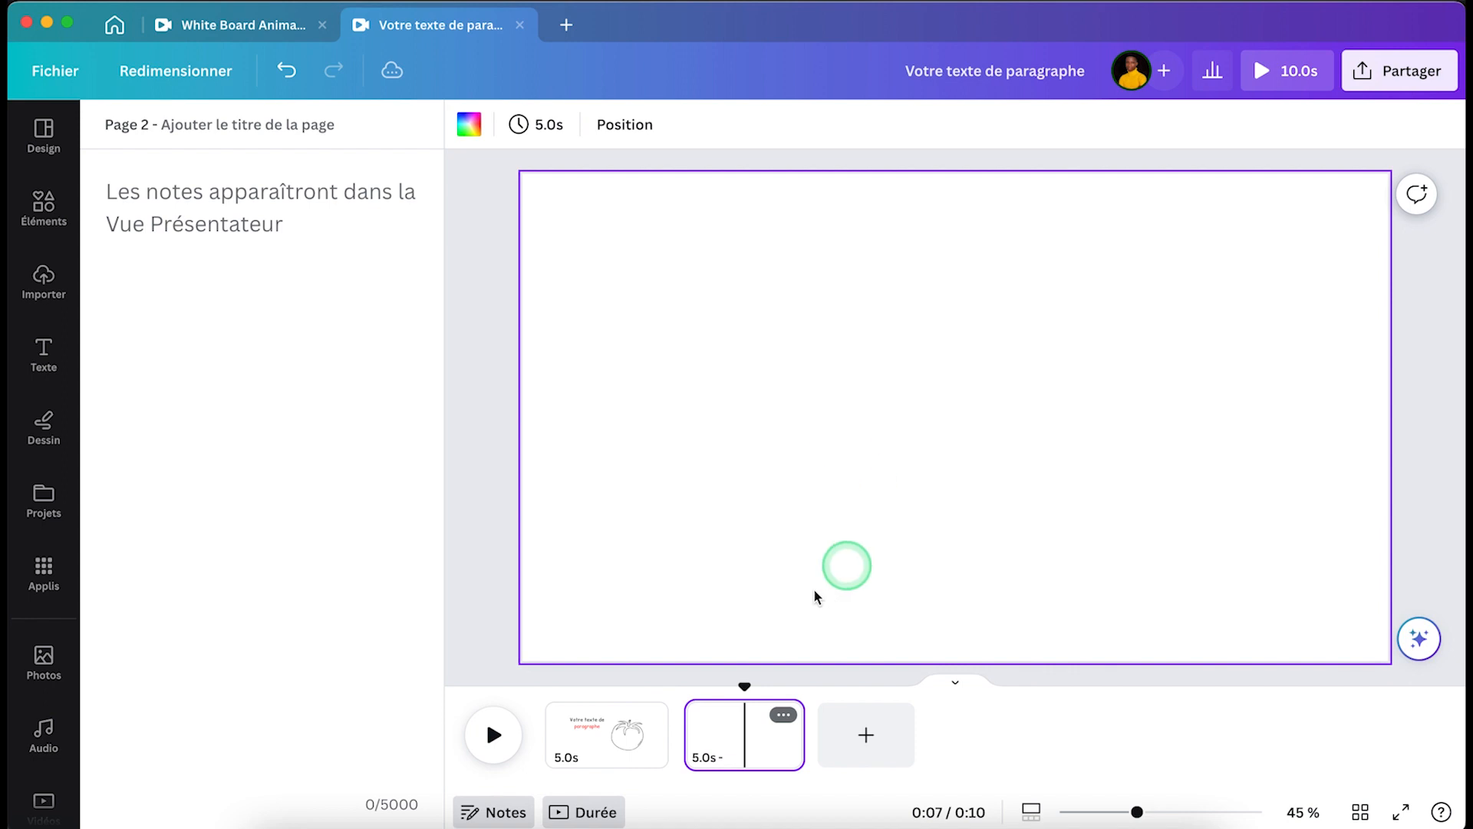
pyautogui.click(593, 740)
pyautogui.click(726, 733)
pyautogui.click(602, 733)
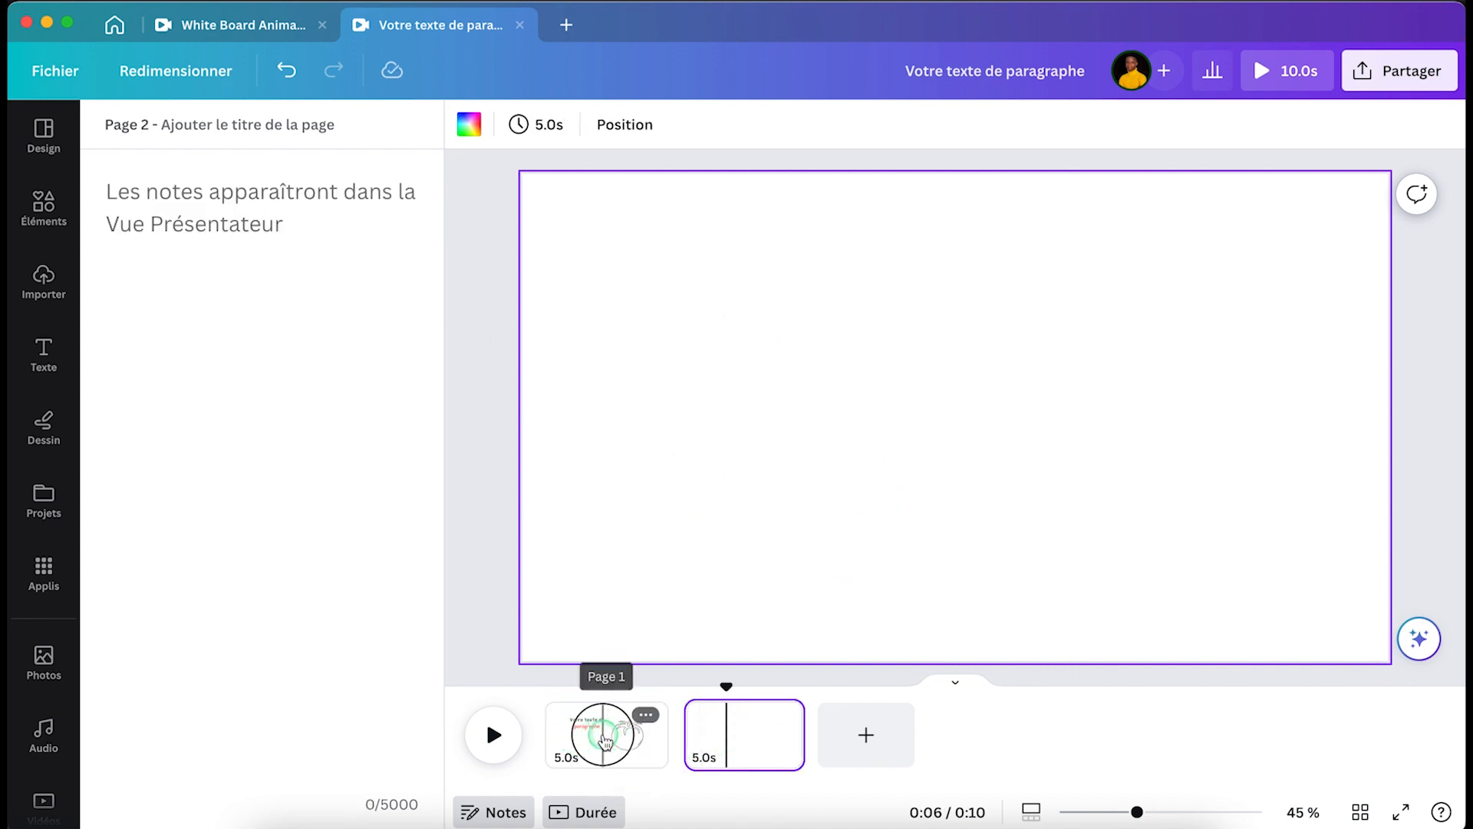
# Add a text box to page 2 and replace its placeholder with the script's opening two-line greeting copied from page 1's notes
pyautogui.click(297, 227)
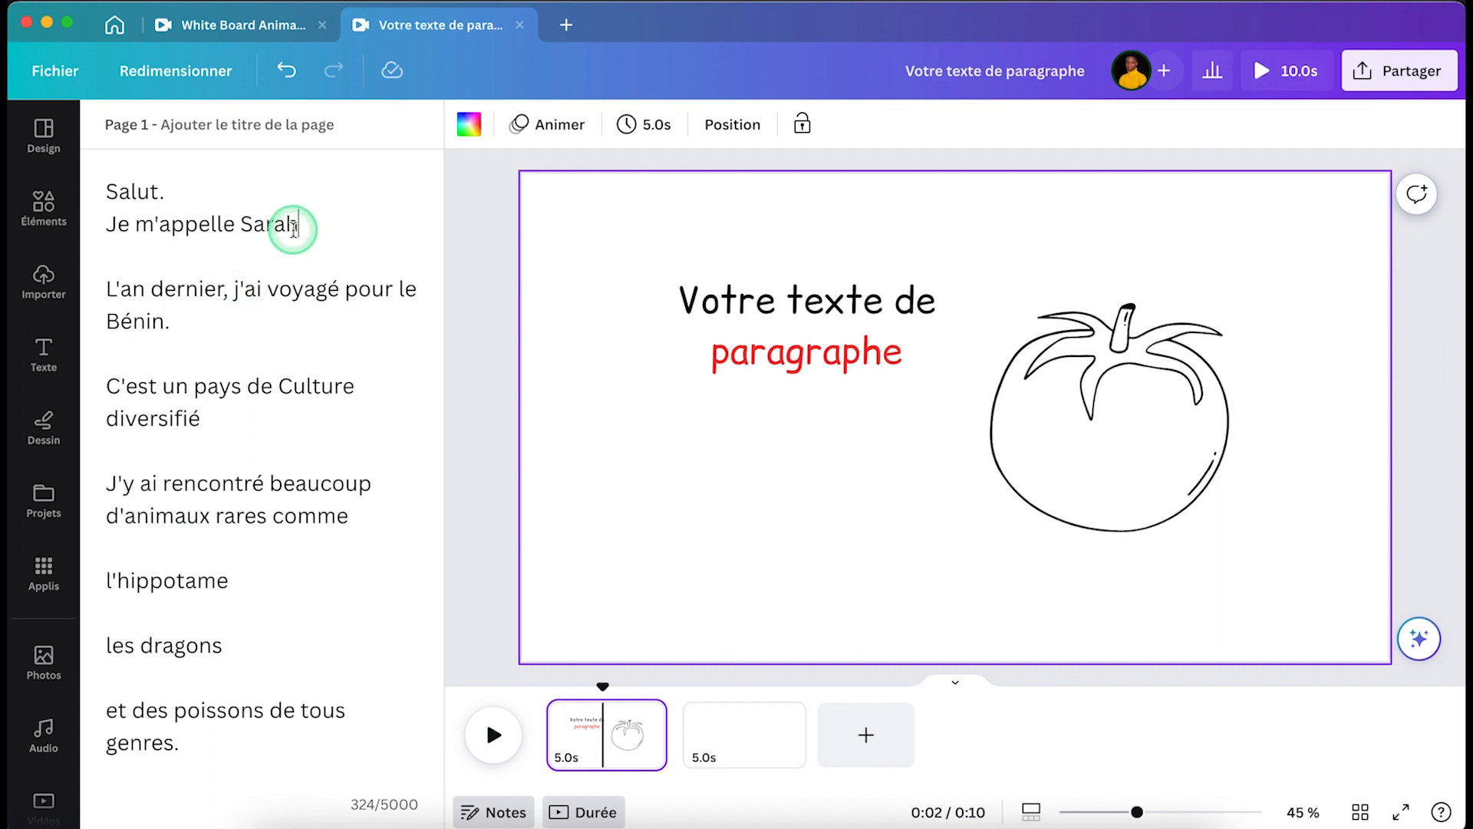
pyautogui.moveTo(279, 227); pyautogui.dragTo(100, 200)
pyautogui.press('super+c')
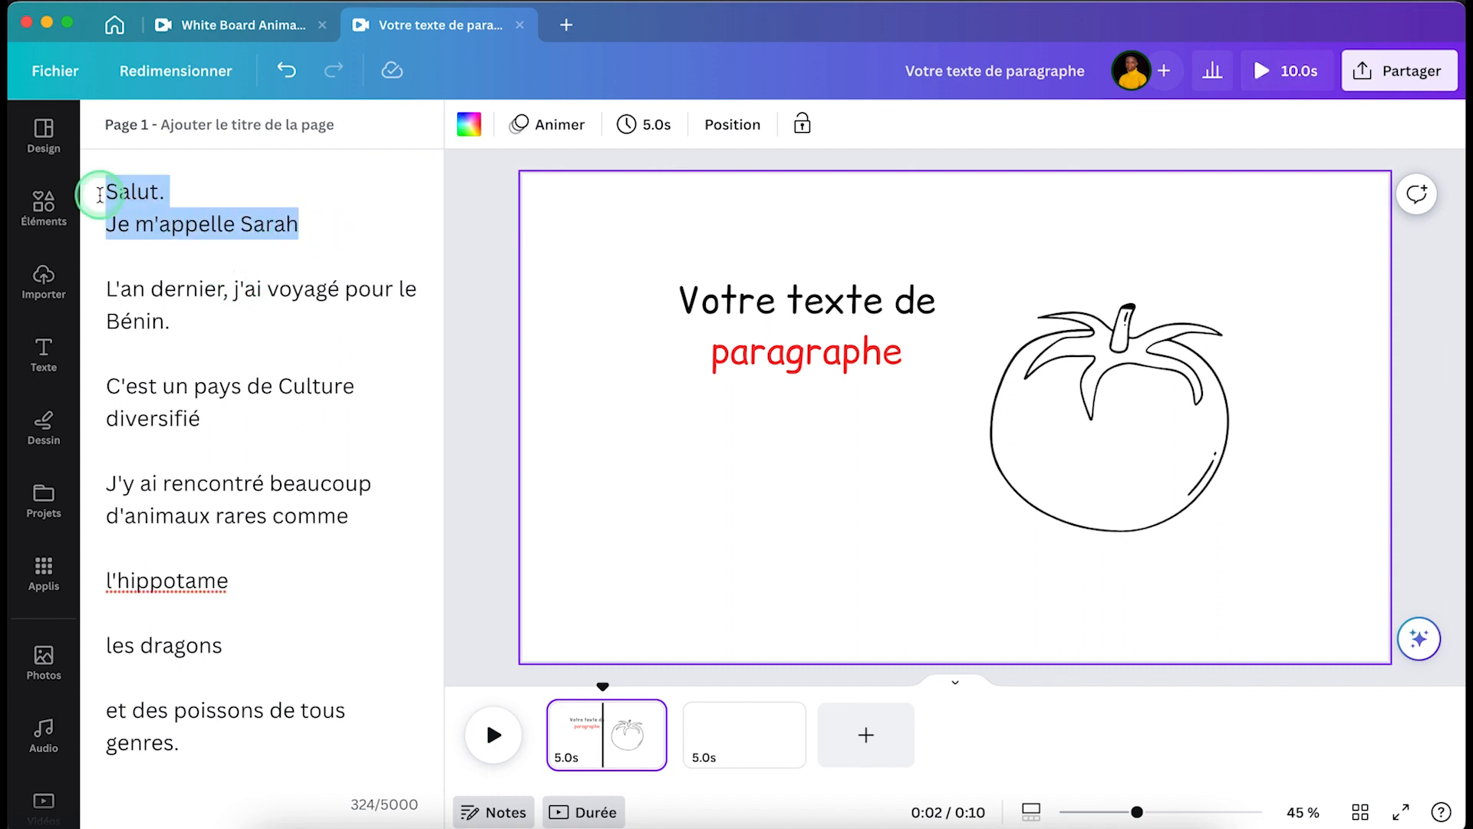
pyautogui.click(733, 731)
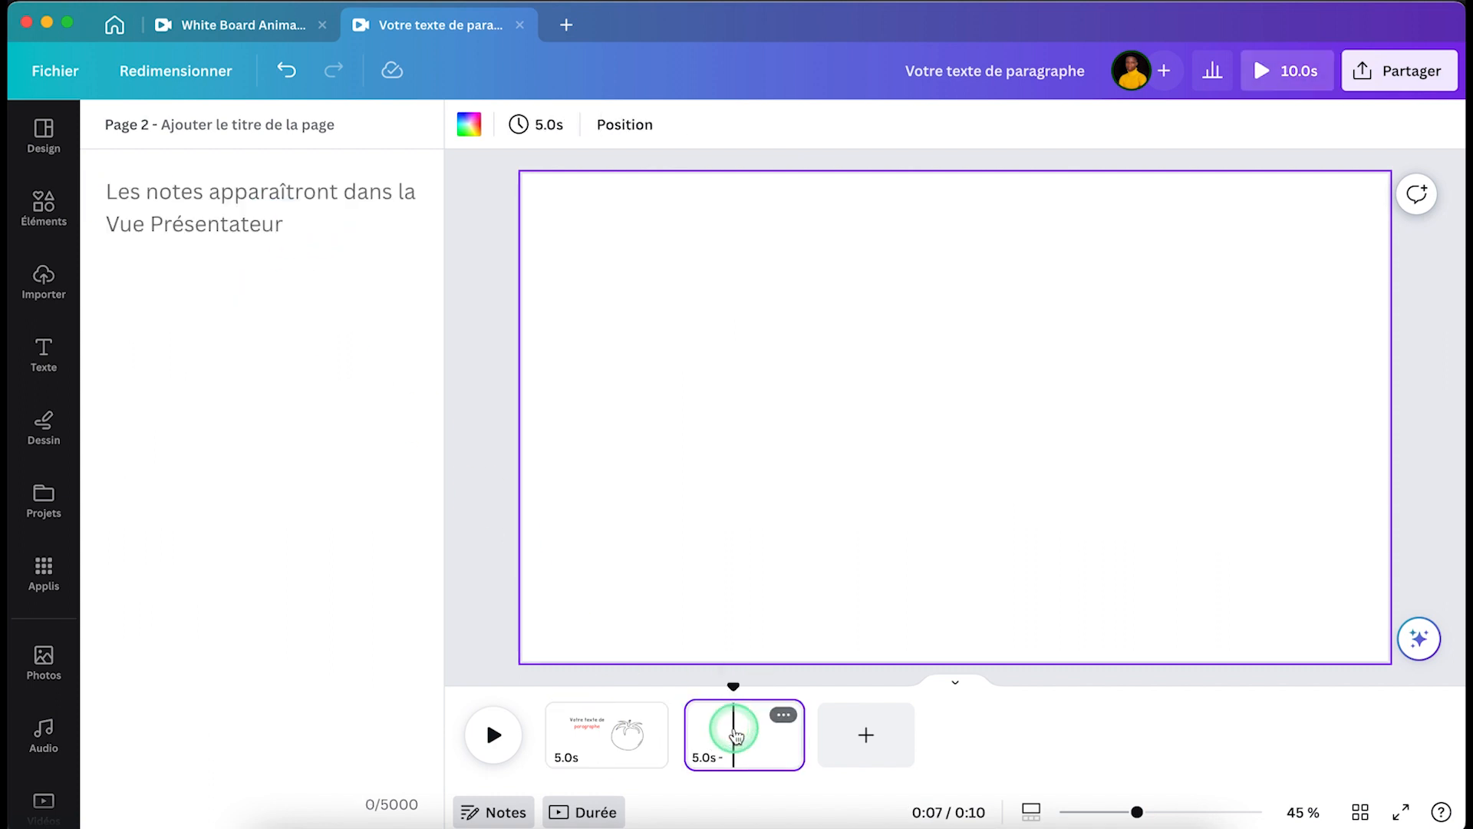
pyautogui.press('super+v')
pyautogui.doubleClick(977, 436)
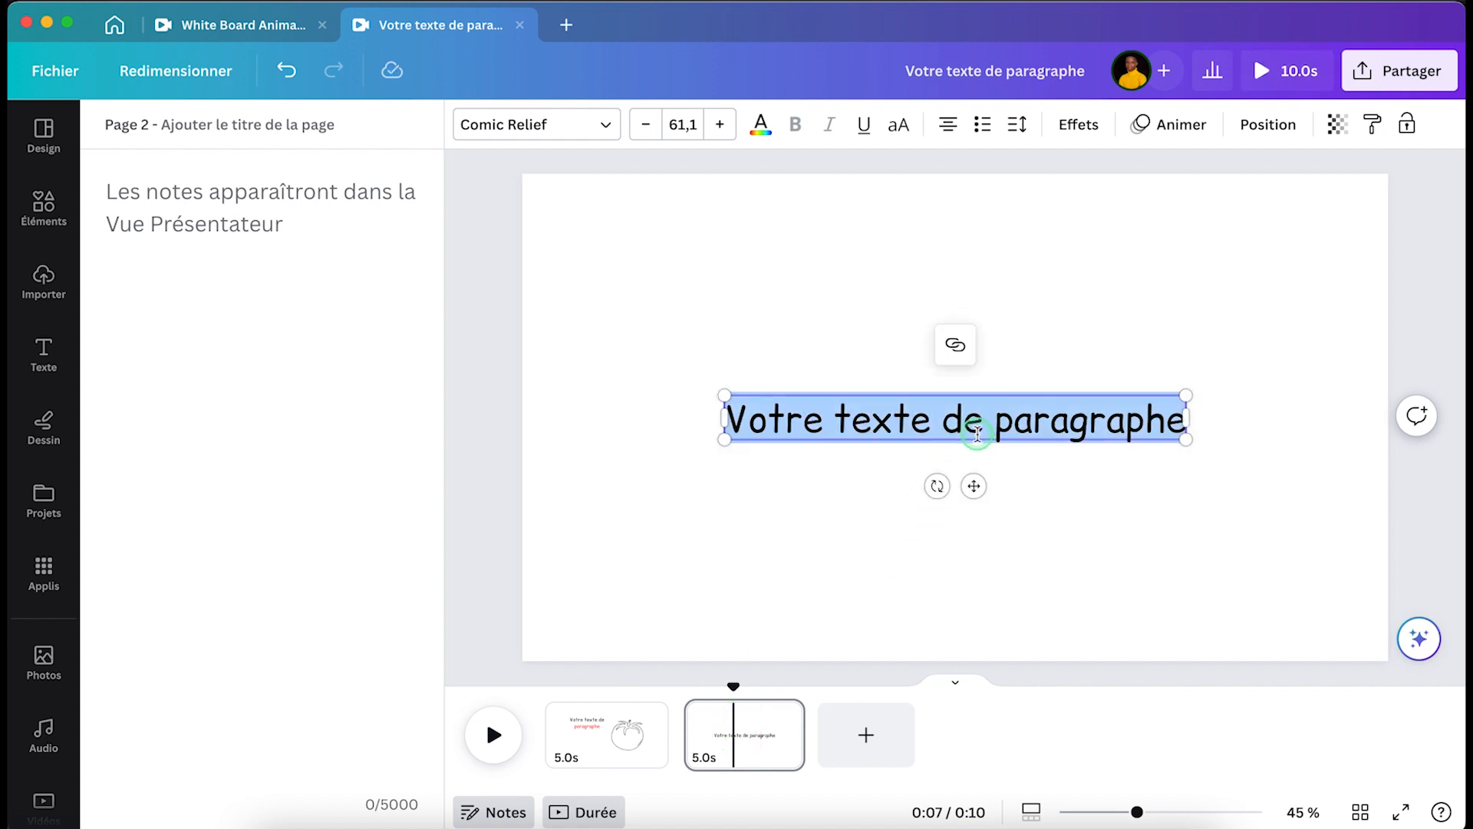
pyautogui.press('super+v')
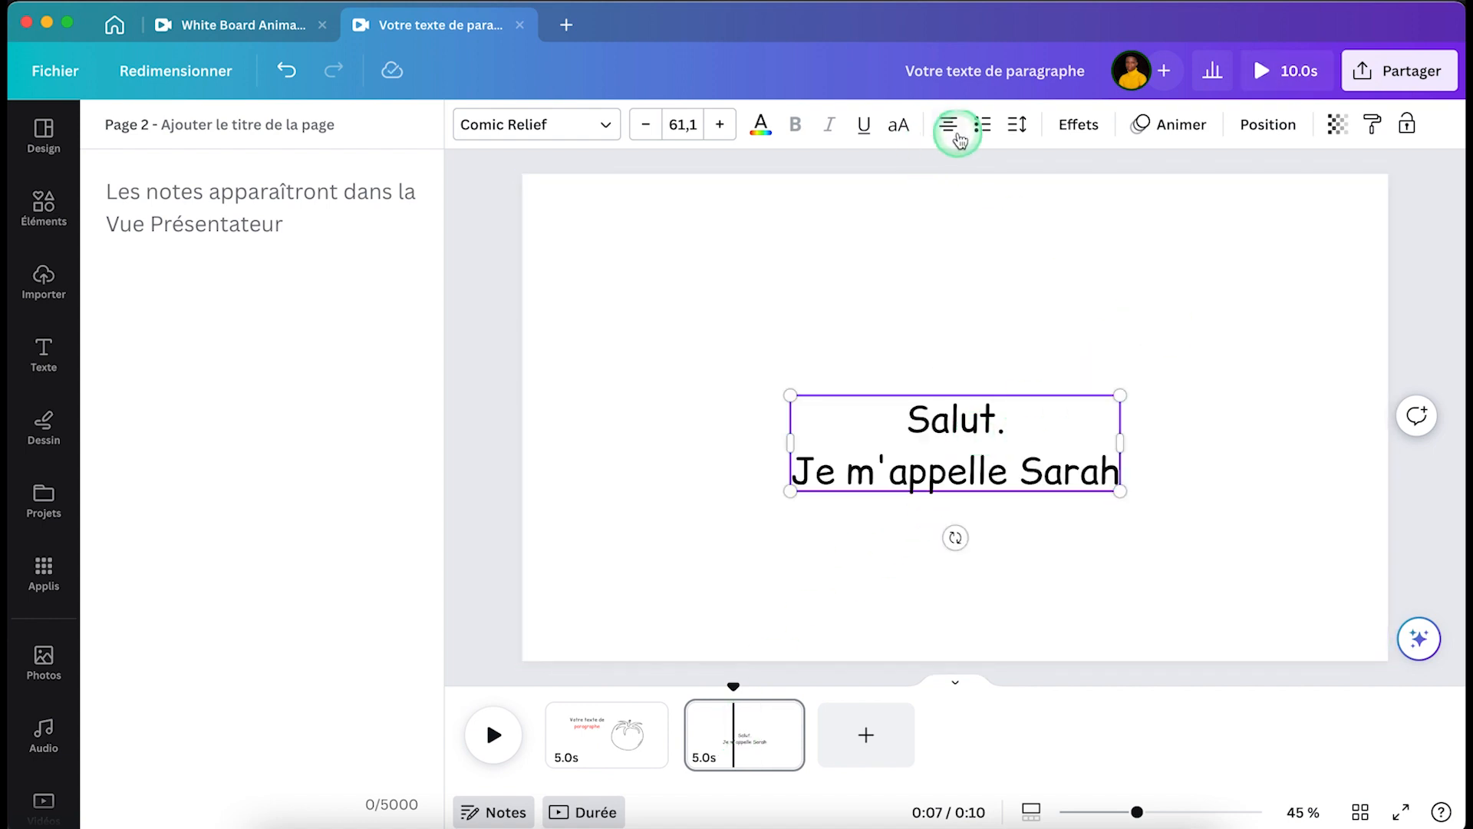
# Move the greeting text on page 2 up into the left half of the page and colour the name red
pyautogui.click(1089, 381)
pyautogui.moveTo(1059, 450); pyautogui.dragTo(974, 394)
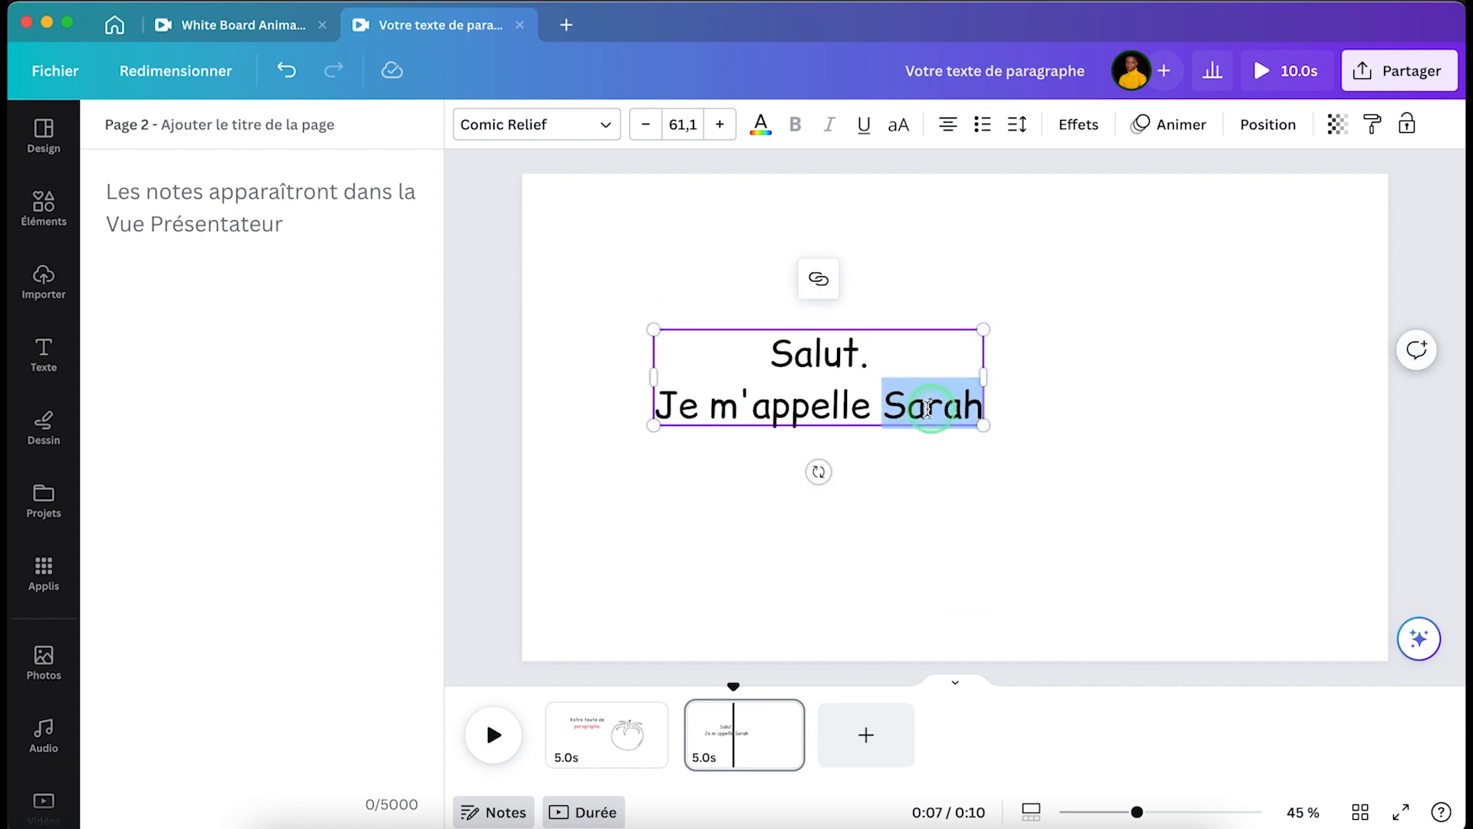
pyautogui.click(890, 403)
pyautogui.doubleClick(892, 403)
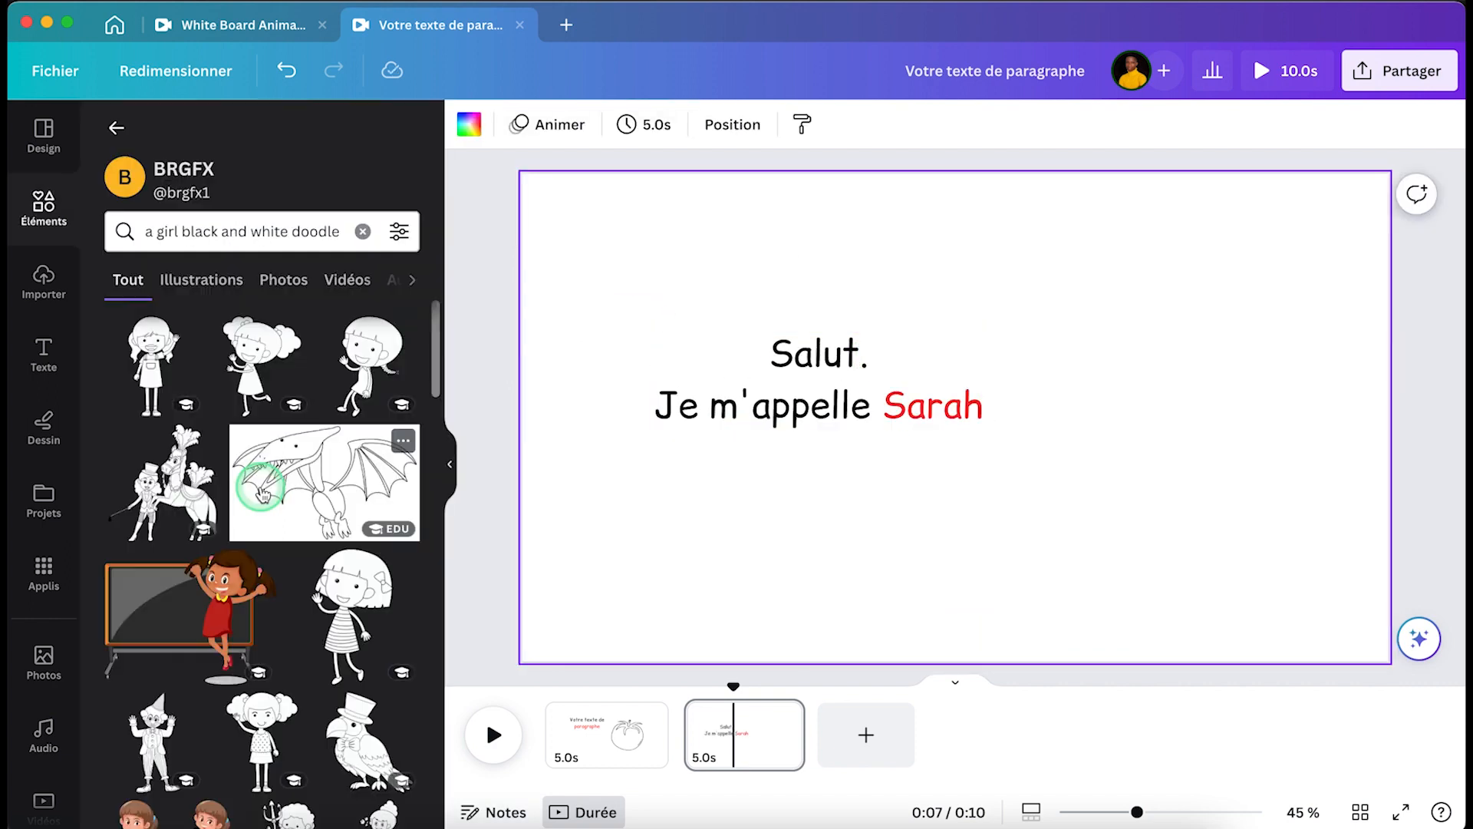
# Add the BRGFX black-and-white doodle of a waving girl in a pinafore to page 2, beside the greeting text
pyautogui.click(148, 338)
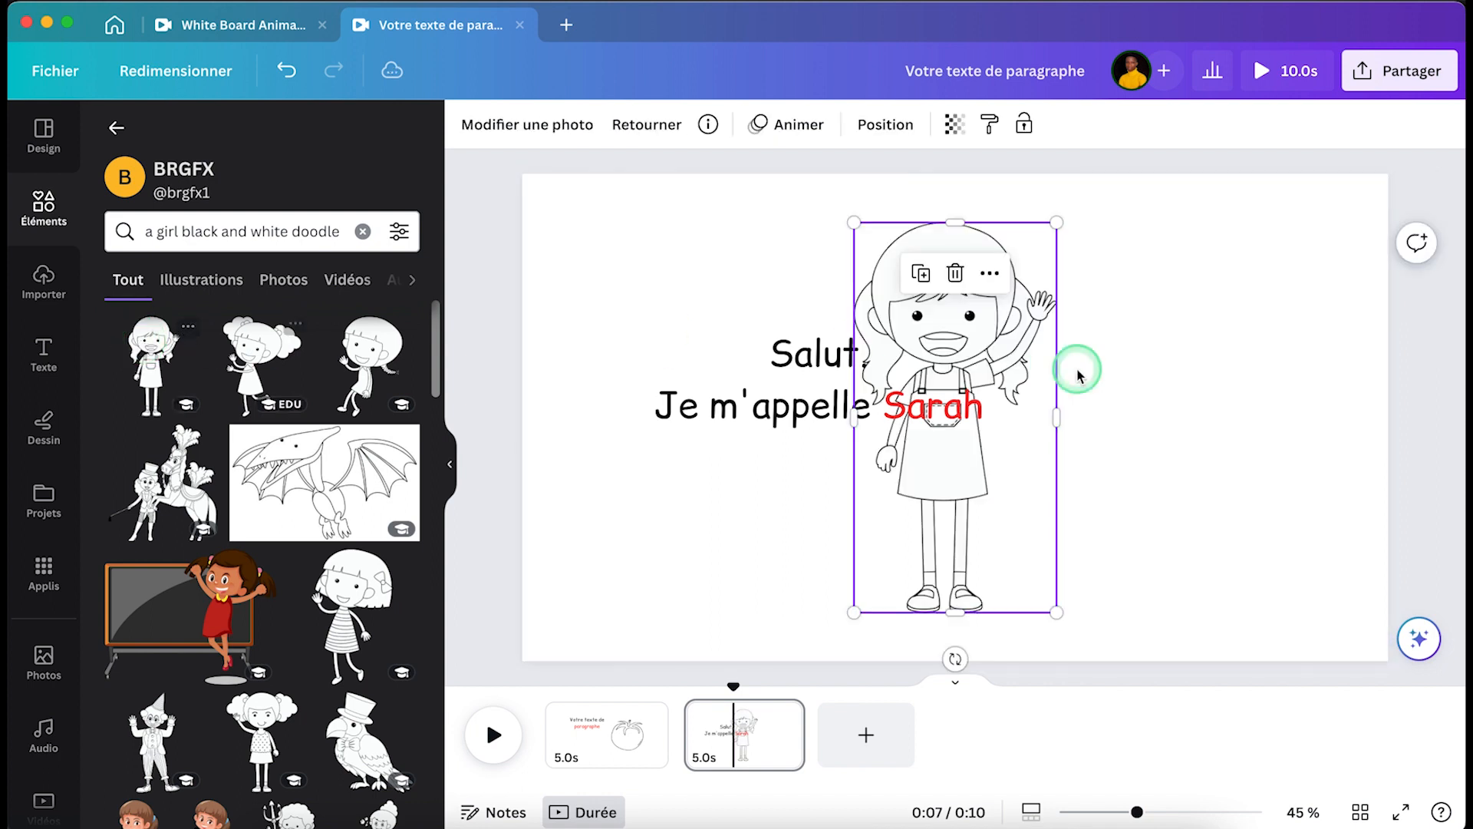
pyautogui.moveTo(971, 315); pyautogui.dragTo(1117, 316)
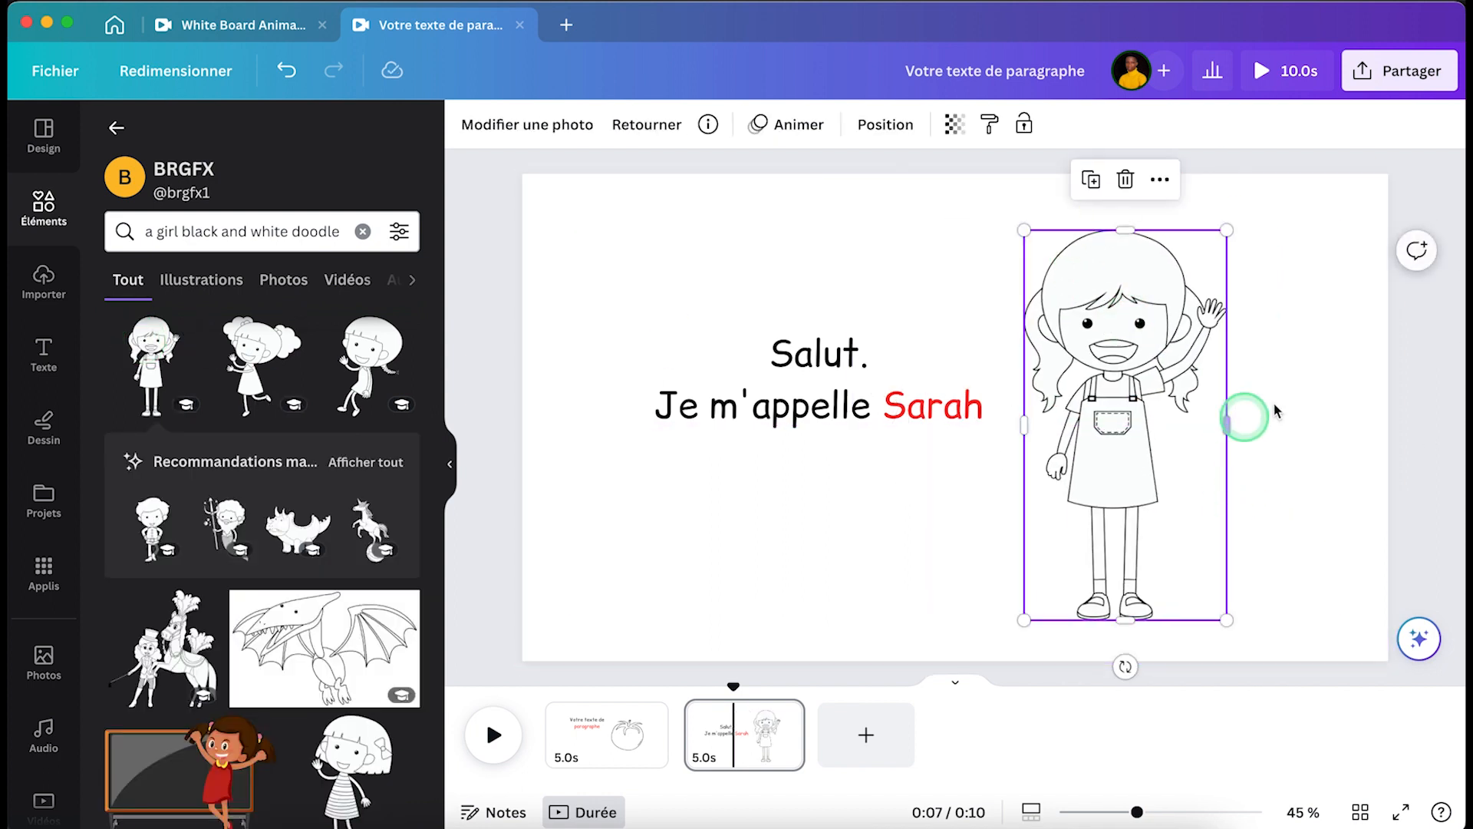
# Add a blank page 3 and check the script's next line in the notes of page 1
pyautogui.click(847, 738)
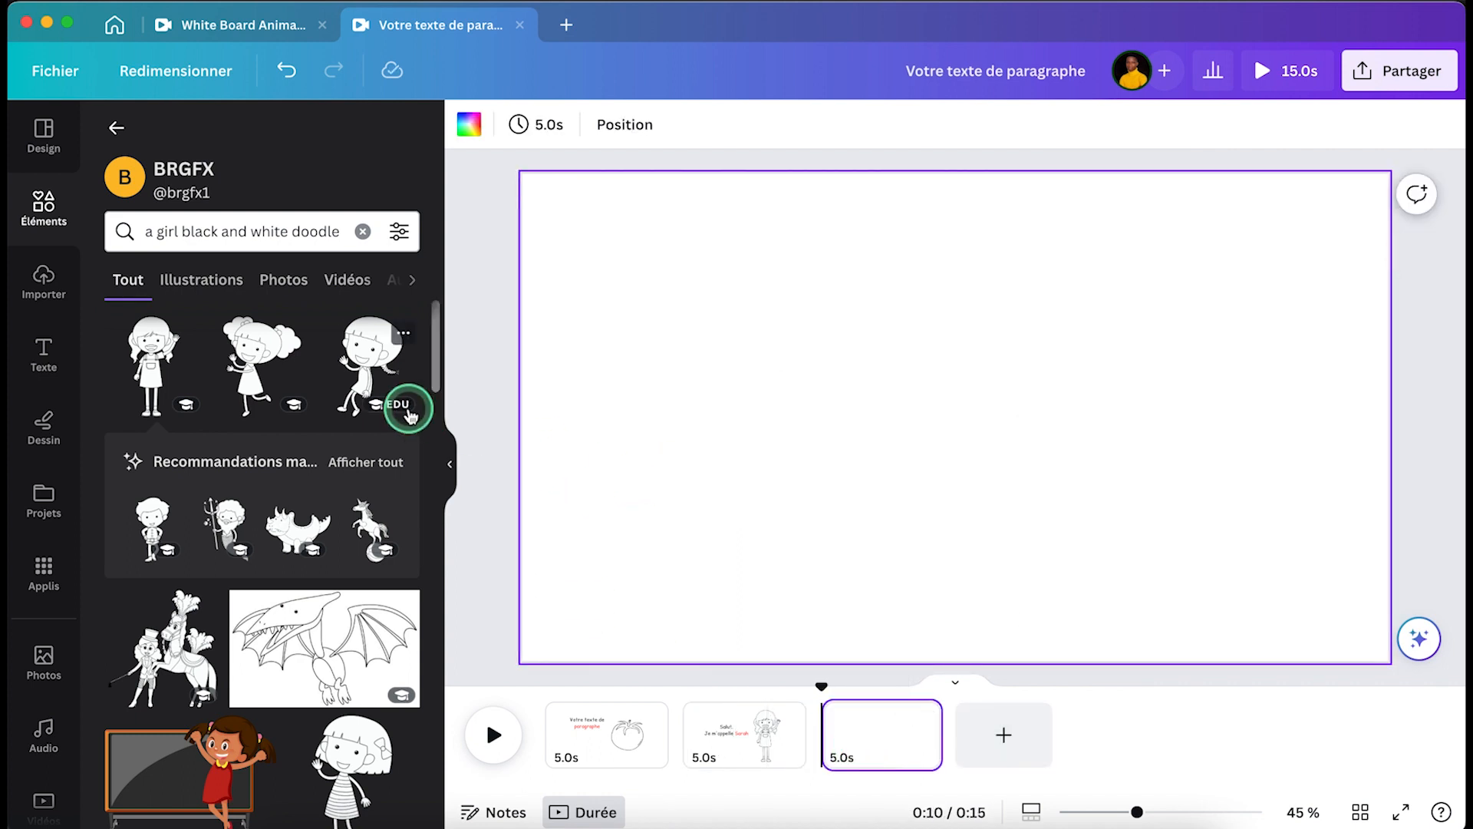
pyautogui.click(560, 762)
pyautogui.click(495, 812)
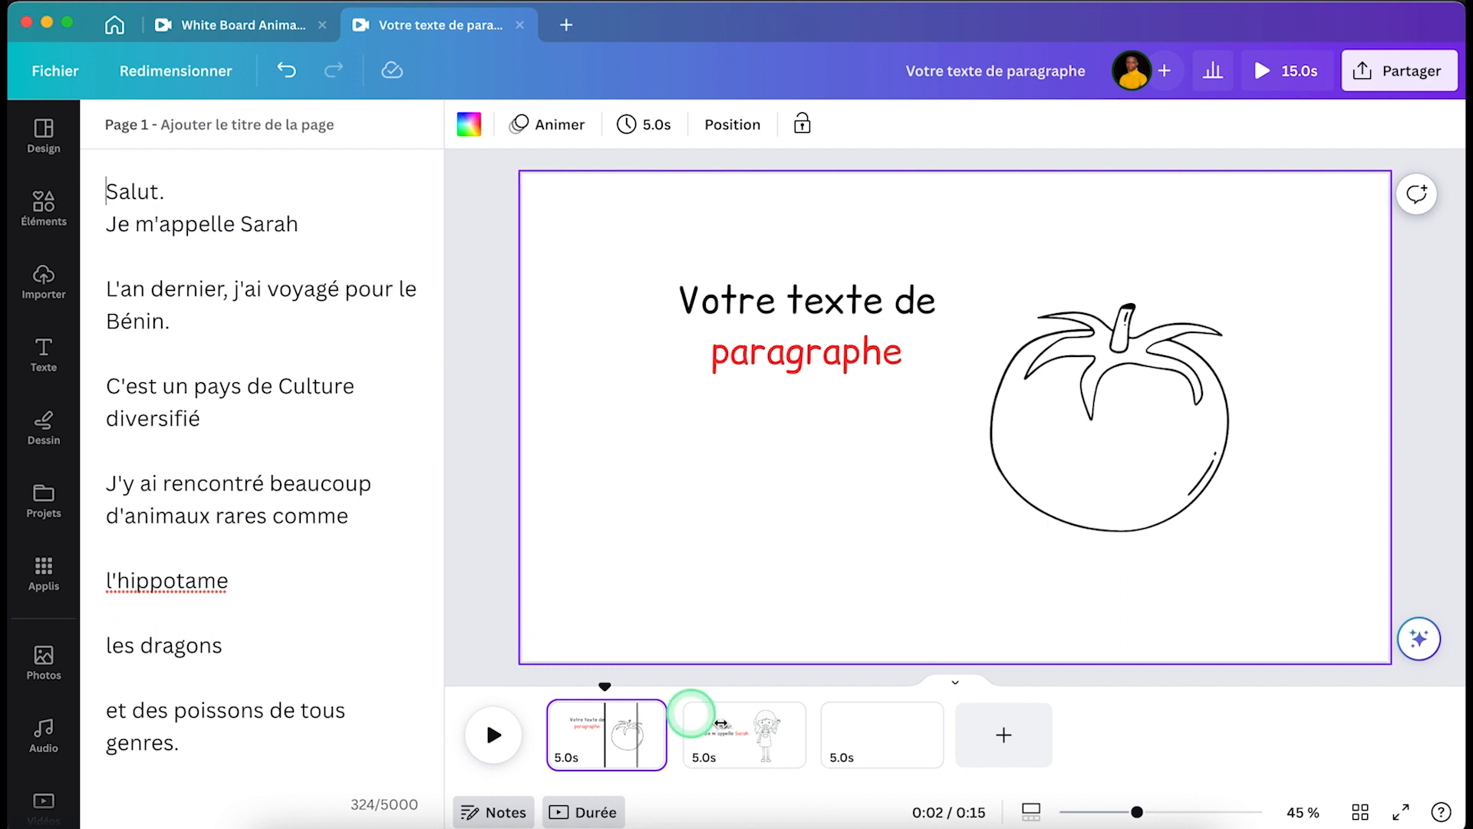
pyautogui.click(906, 730)
# Search BRGFX's elements, reached from the recently used girl doodle, for "a girl black and white doodle characters"
pyautogui.click(59, 215)
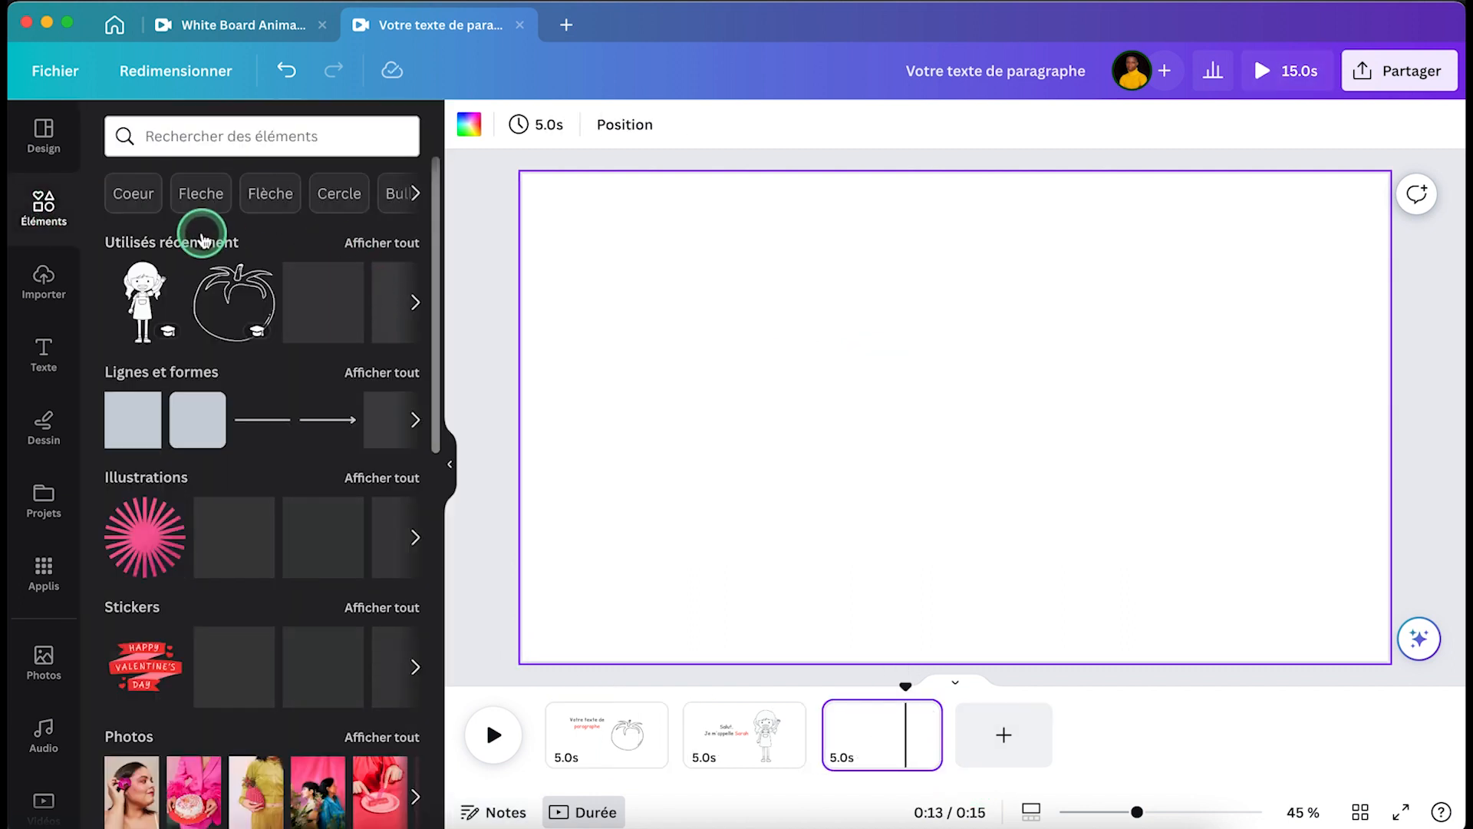
pyautogui.click(169, 277)
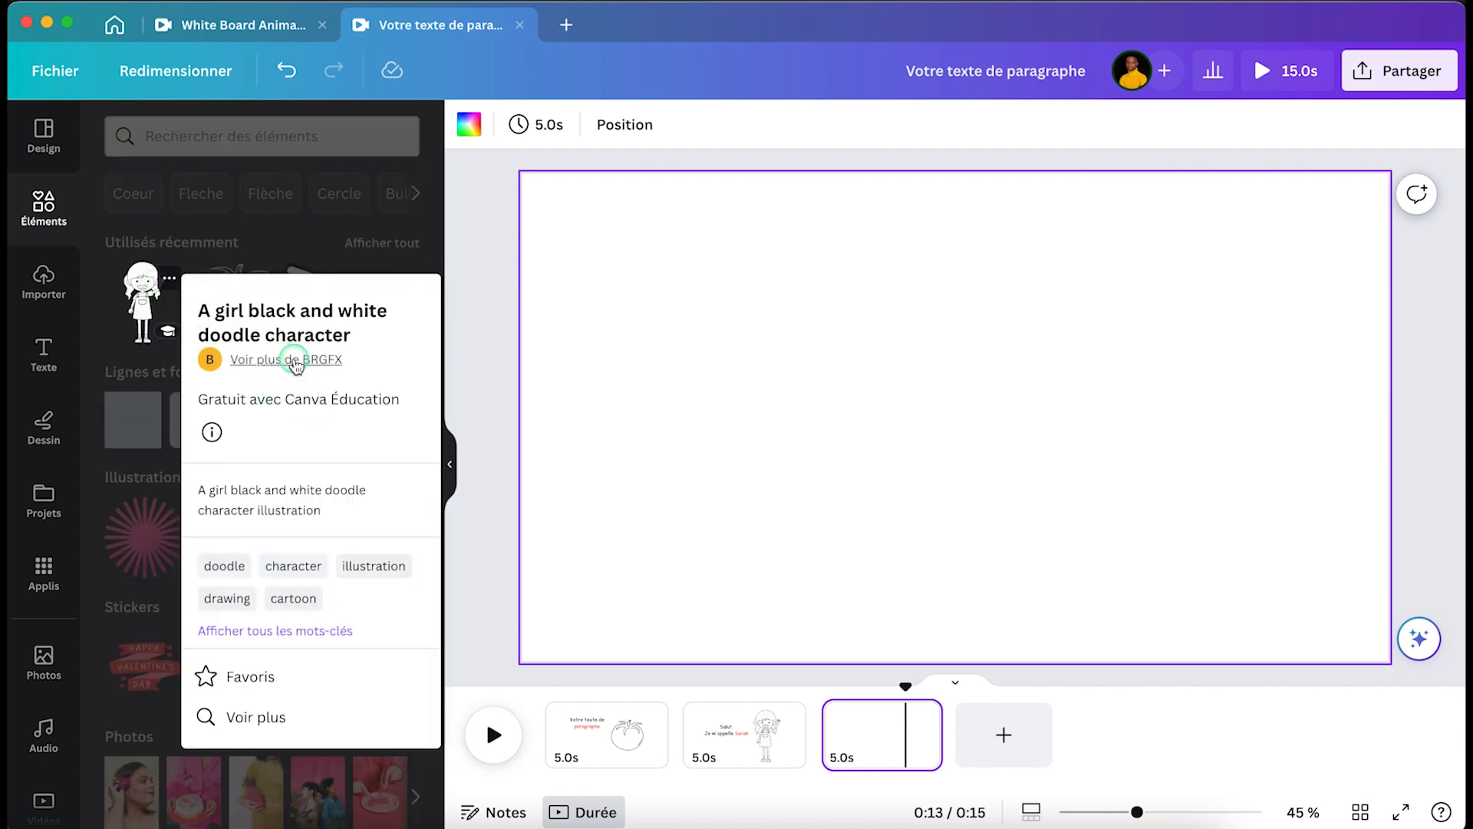
pyautogui.click(295, 360)
pyautogui.click(278, 230)
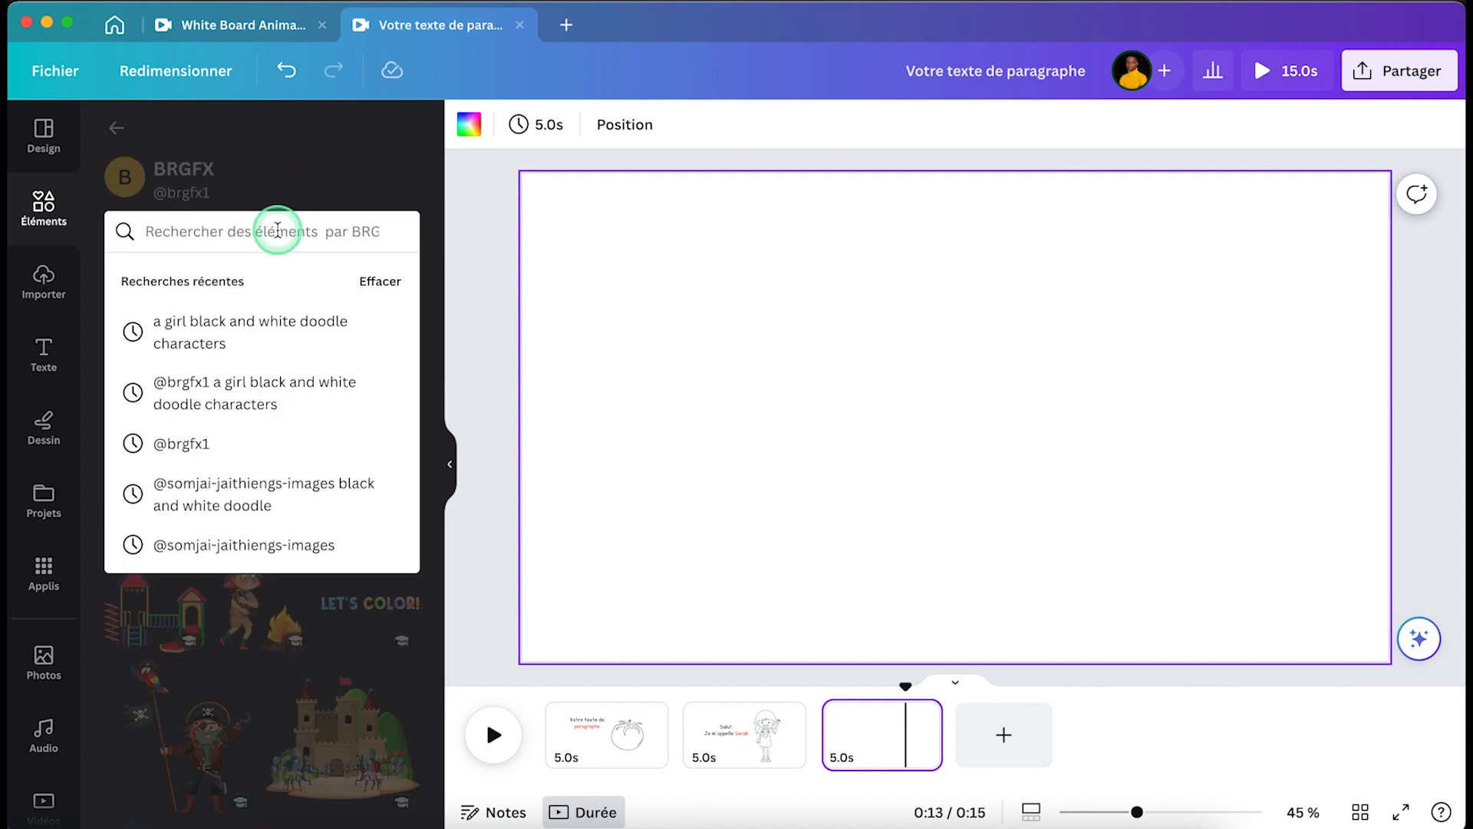
pyautogui.click(256, 329)
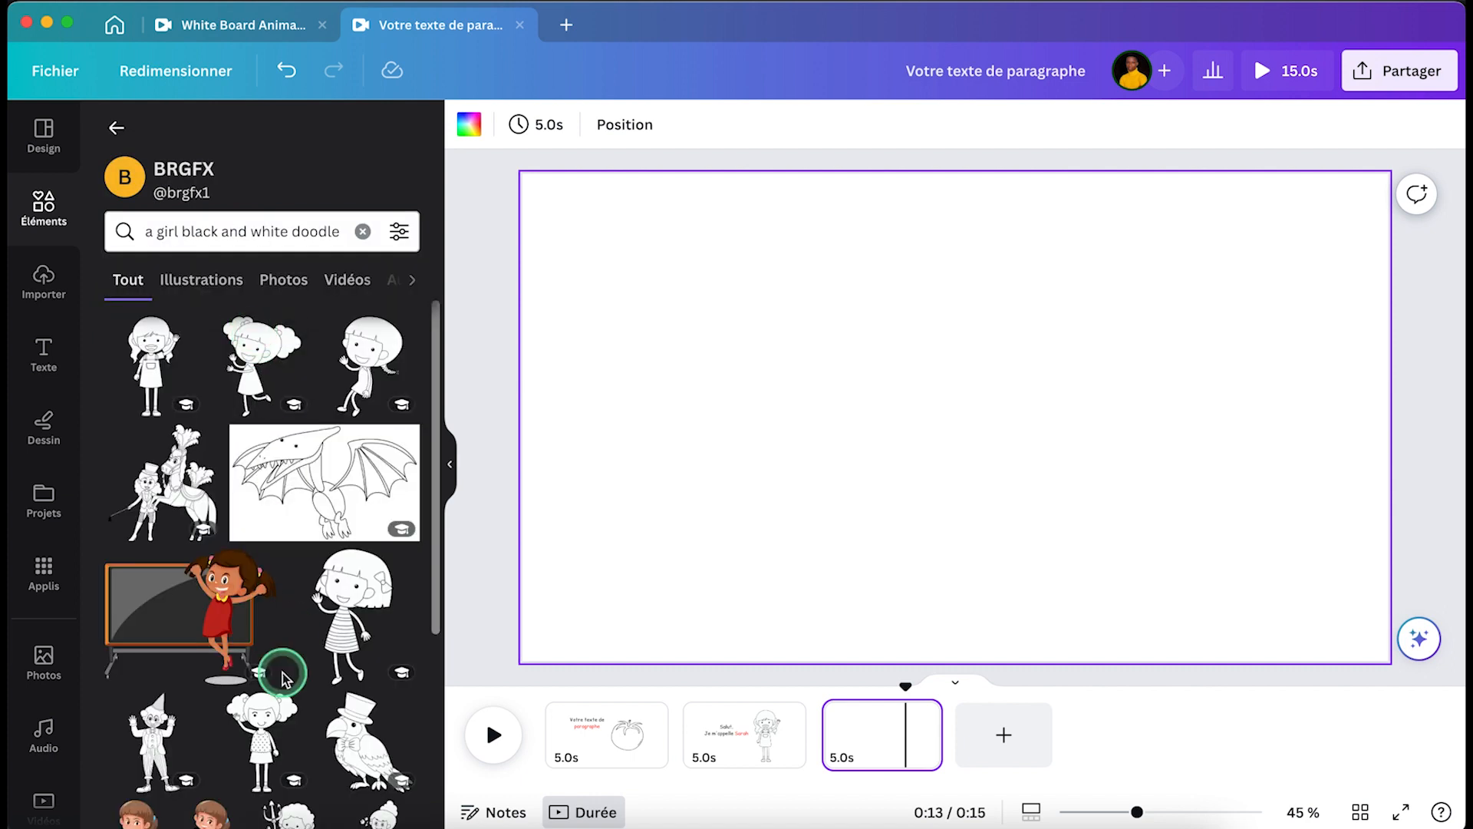
# Add the black-and-white doodle of a boy waving from a racing car to page 3
pyautogui.scroll(-1, 284, 677)
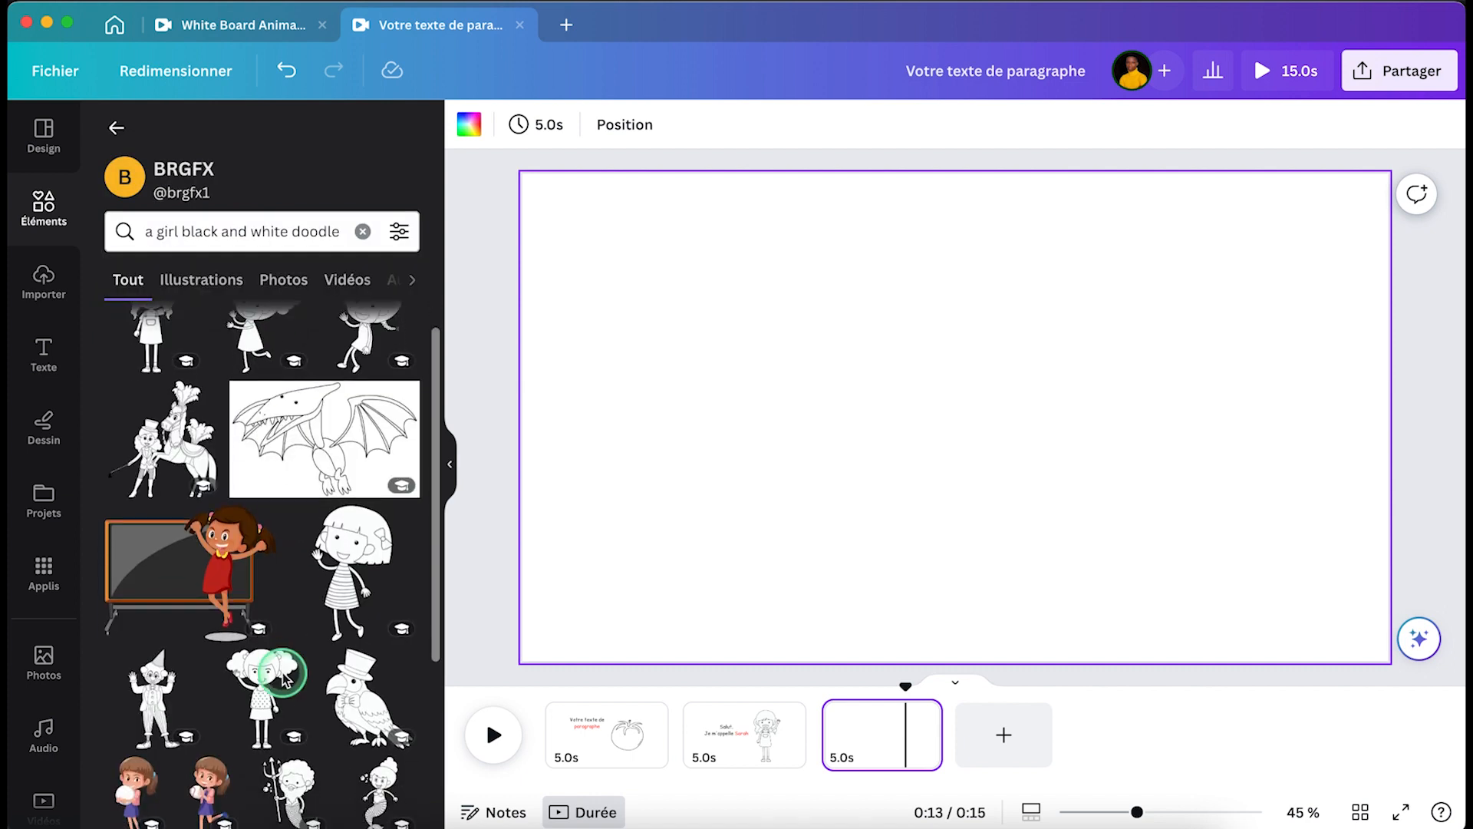
pyautogui.scroll(-5, 284, 676)
pyautogui.scroll(-2, 284, 677)
pyautogui.click(187, 620)
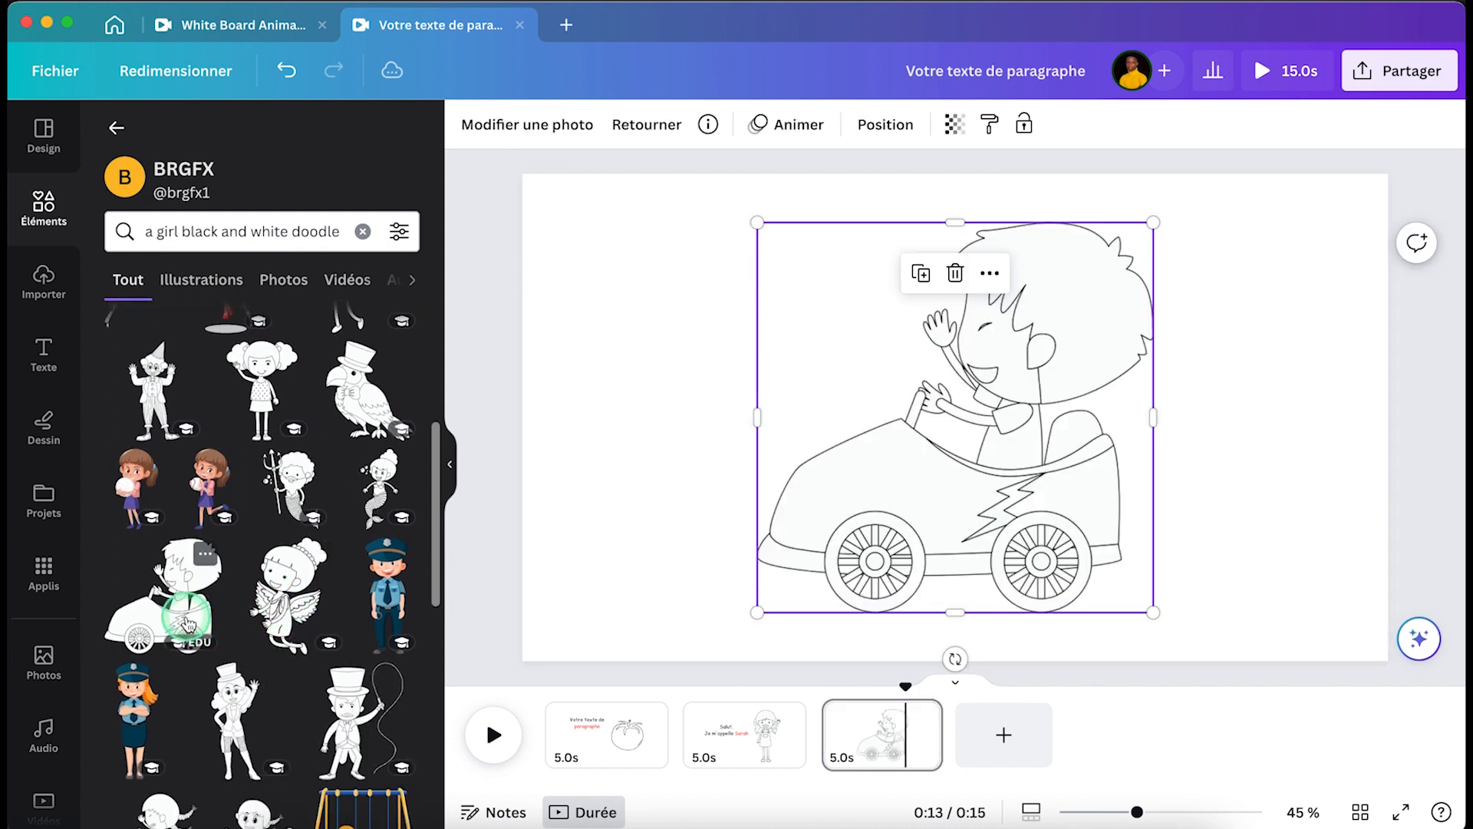
# Flip the boy-in-car doodle horizontally and move it to the right half of page 3
pyautogui.click(626, 130)
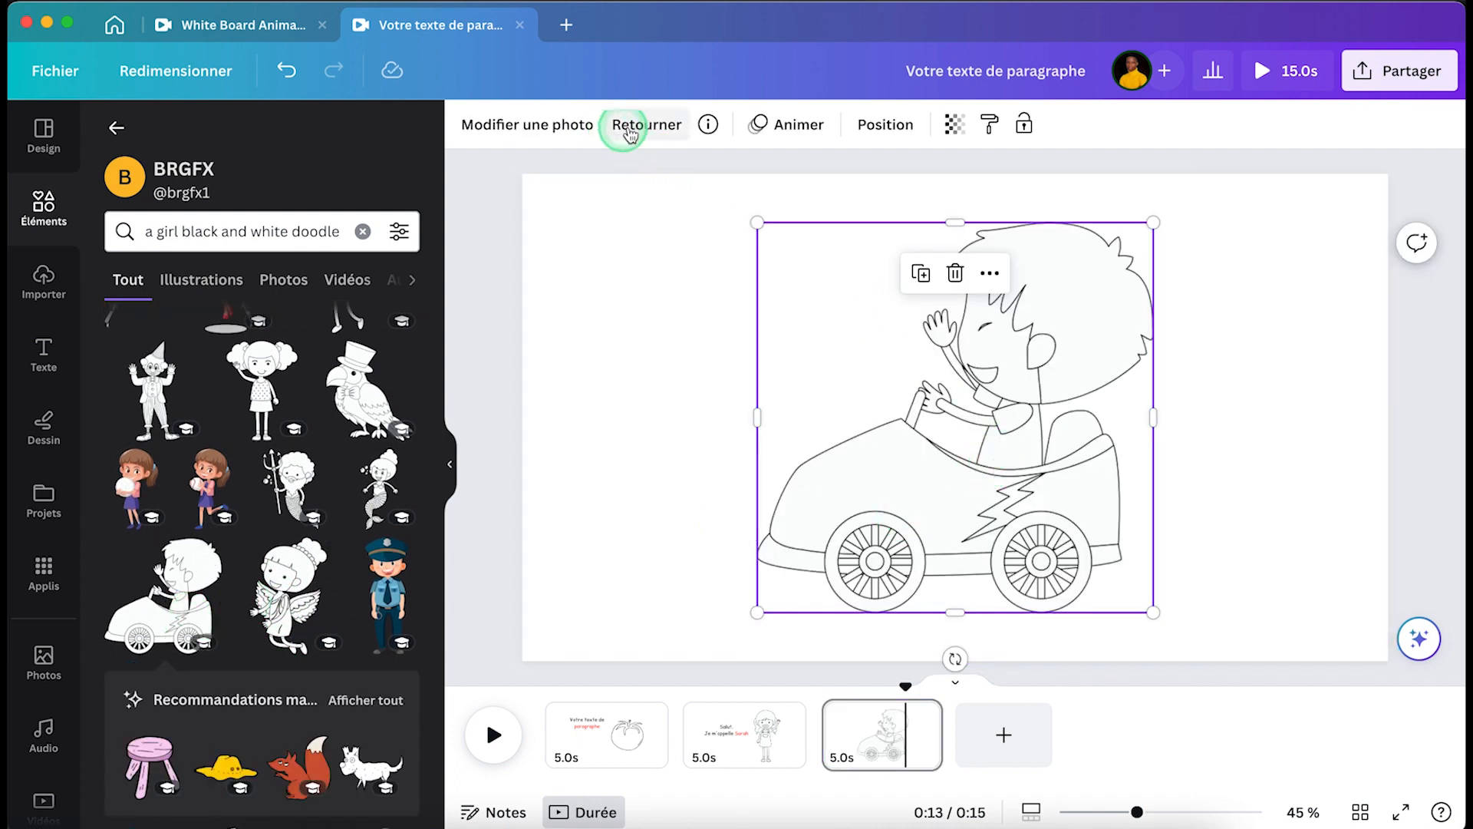
pyautogui.click(672, 177)
pyautogui.moveTo(981, 361); pyautogui.dragTo(1109, 362)
pyautogui.click(559, 295)
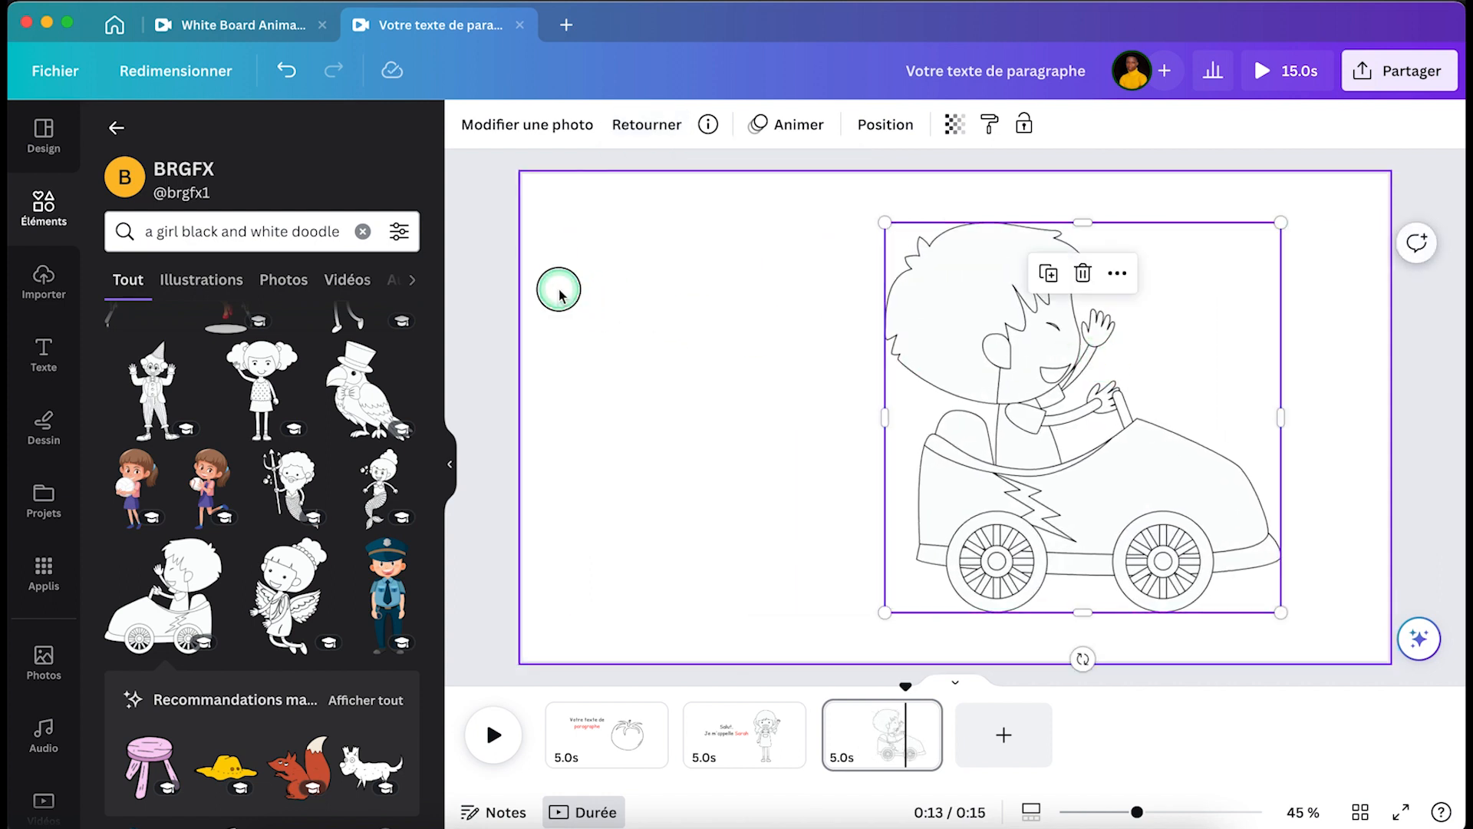
# Add a text box to page 3 and replace its placeholder with "L'an dernier, j'ai voyagé pour le Bénin." copied from page 1's notes
pyautogui.click(892, 466)
pyautogui.click(717, 416)
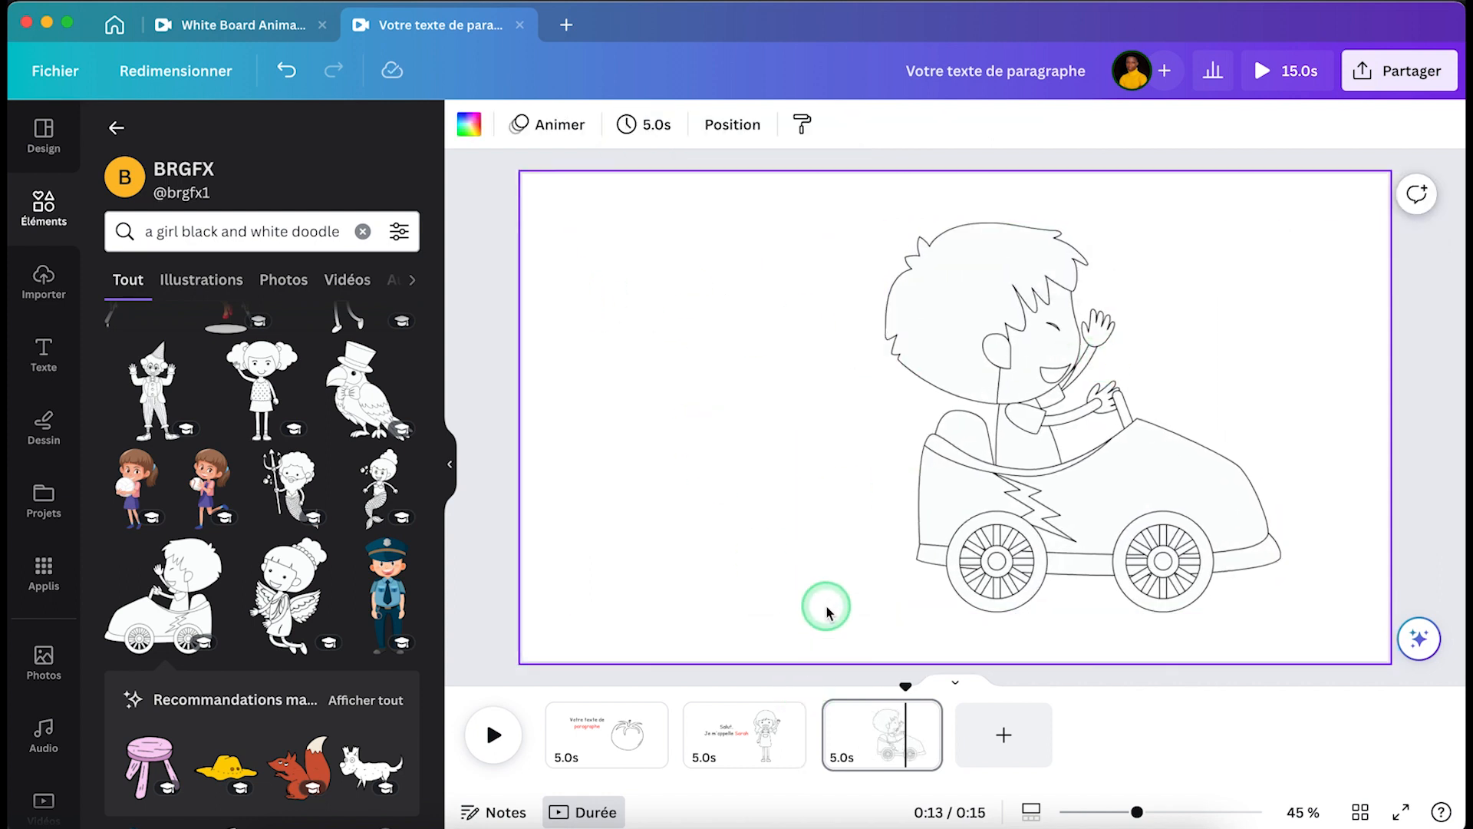
pyautogui.press('t')
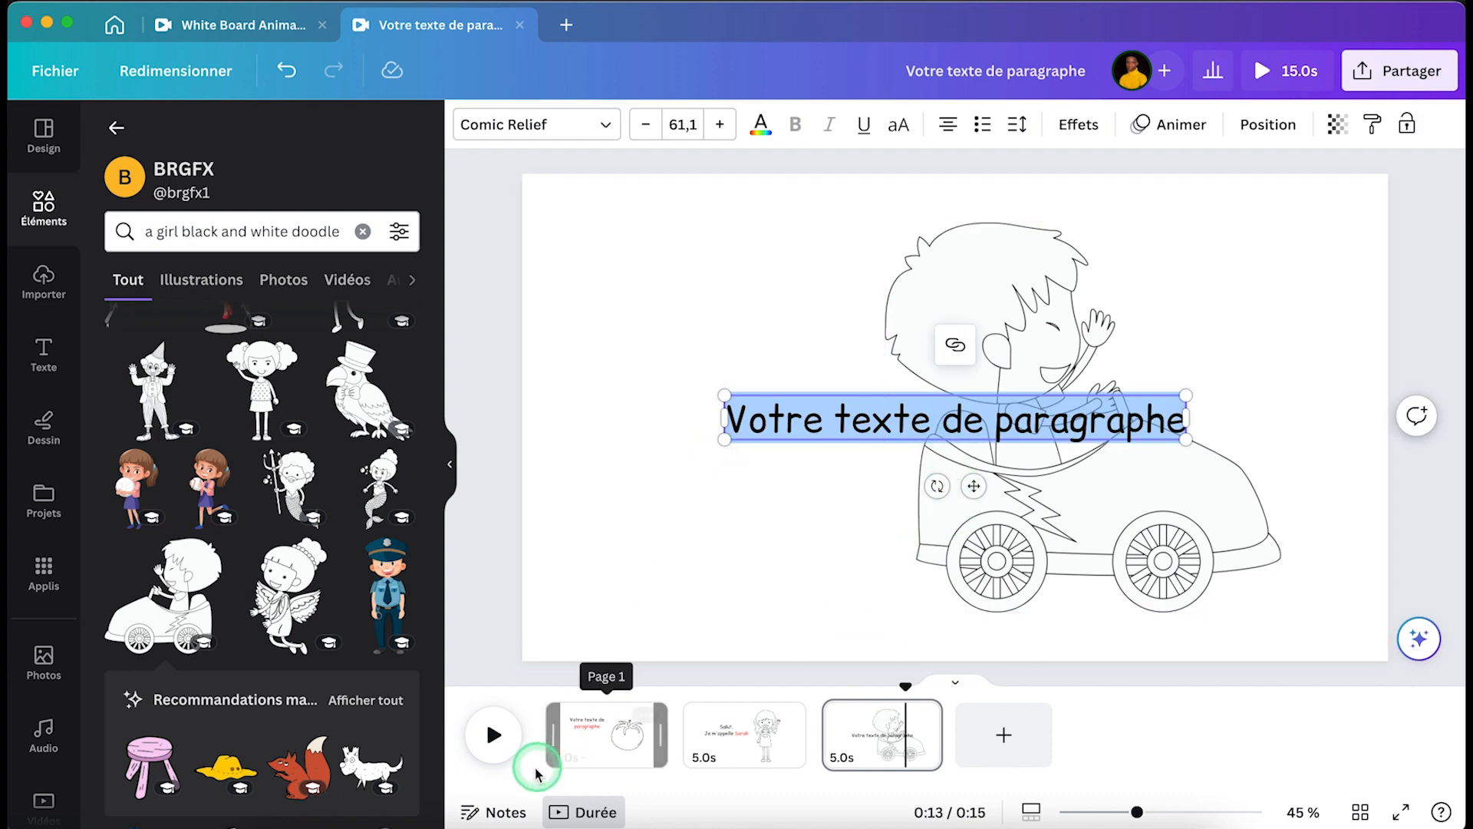
pyautogui.click(506, 812)
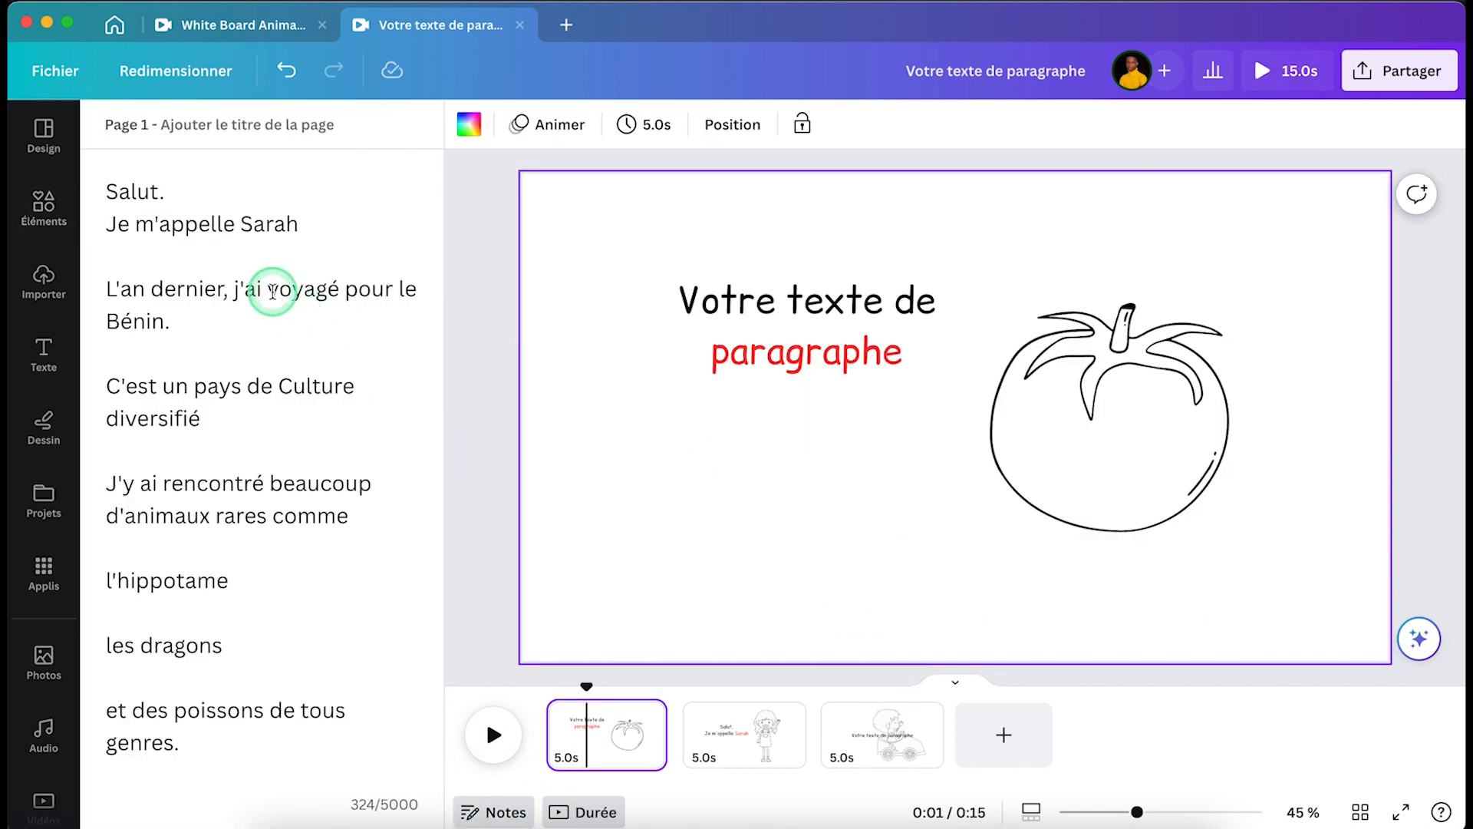
pyautogui.doubleClick(273, 291)
pyautogui.tripleClick(272, 291)
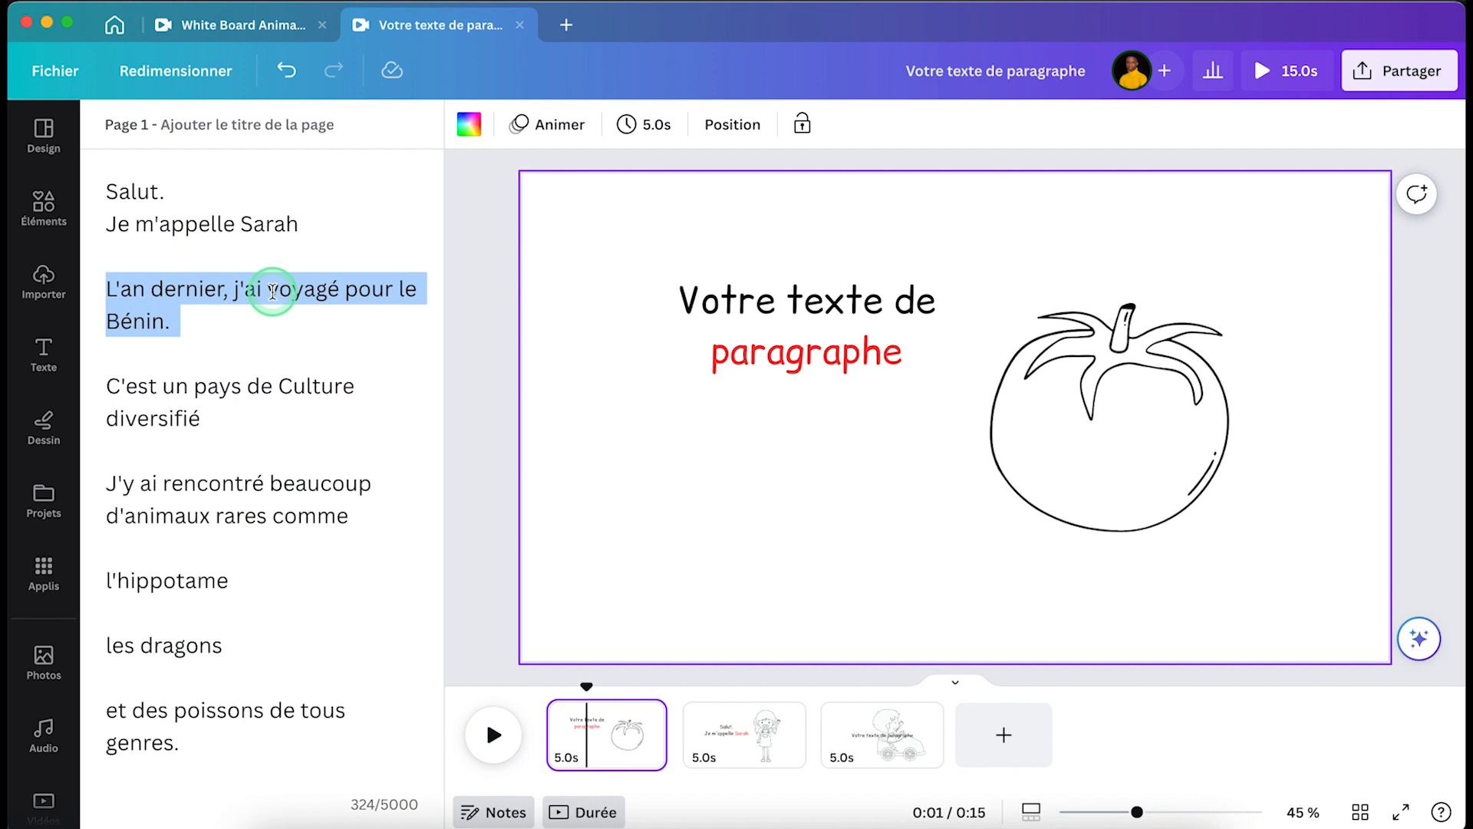
pyautogui.click(888, 727)
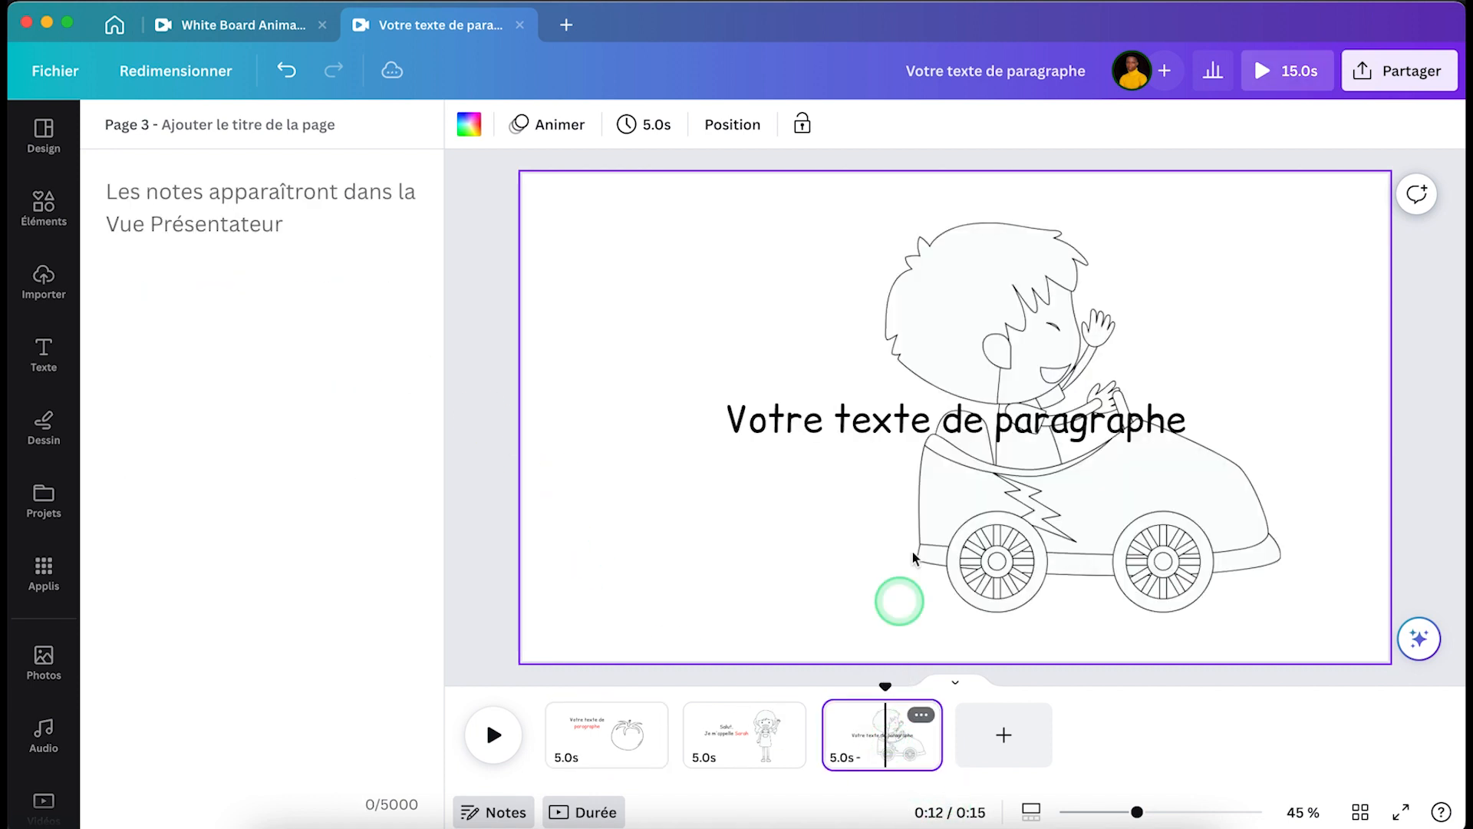
pyautogui.click(860, 419)
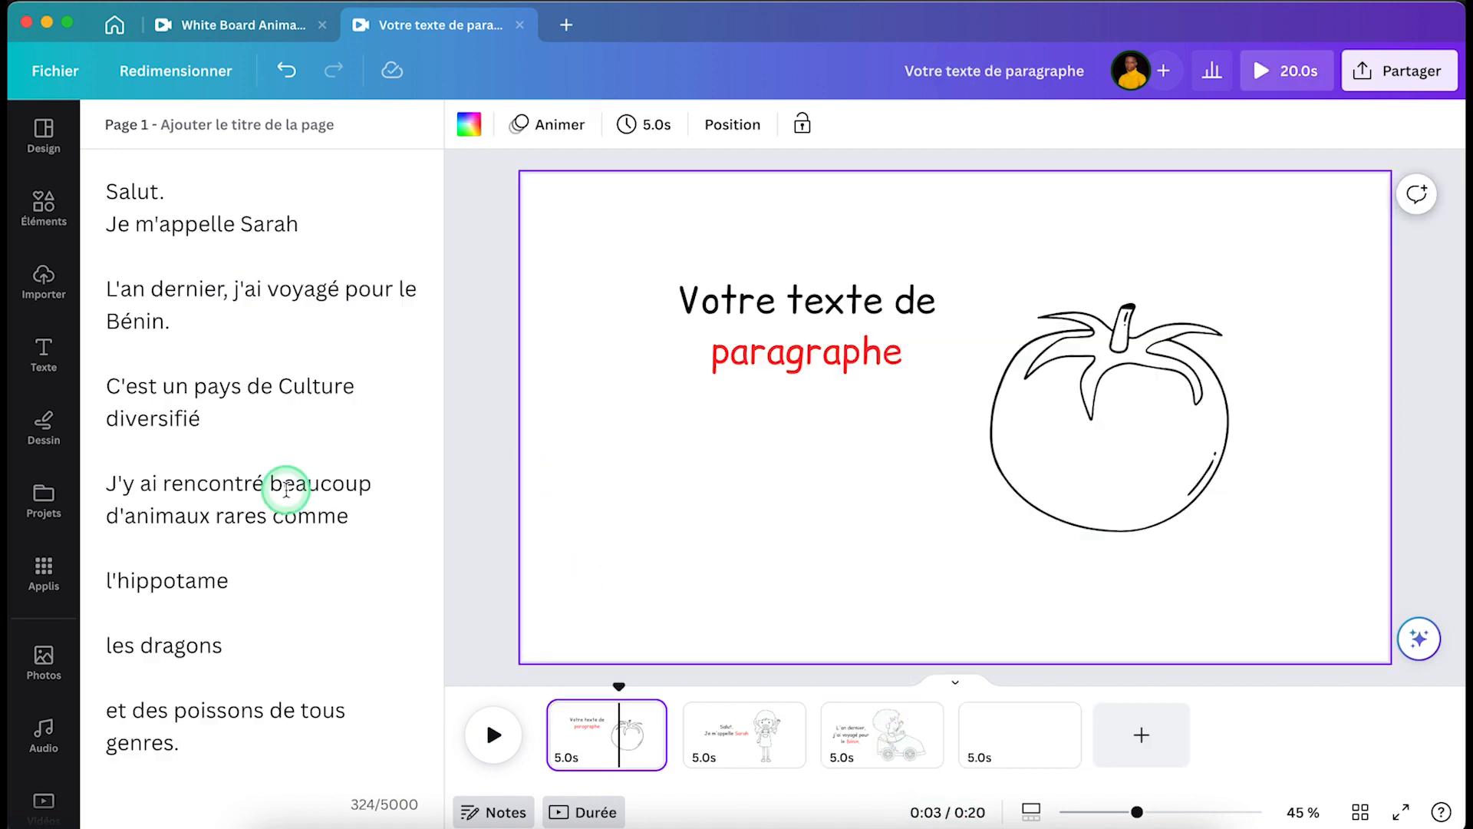
# Look through the completed pages up to page 10, and return the playhead to the start of page 1
pyautogui.scroll(-5, 286, 488)
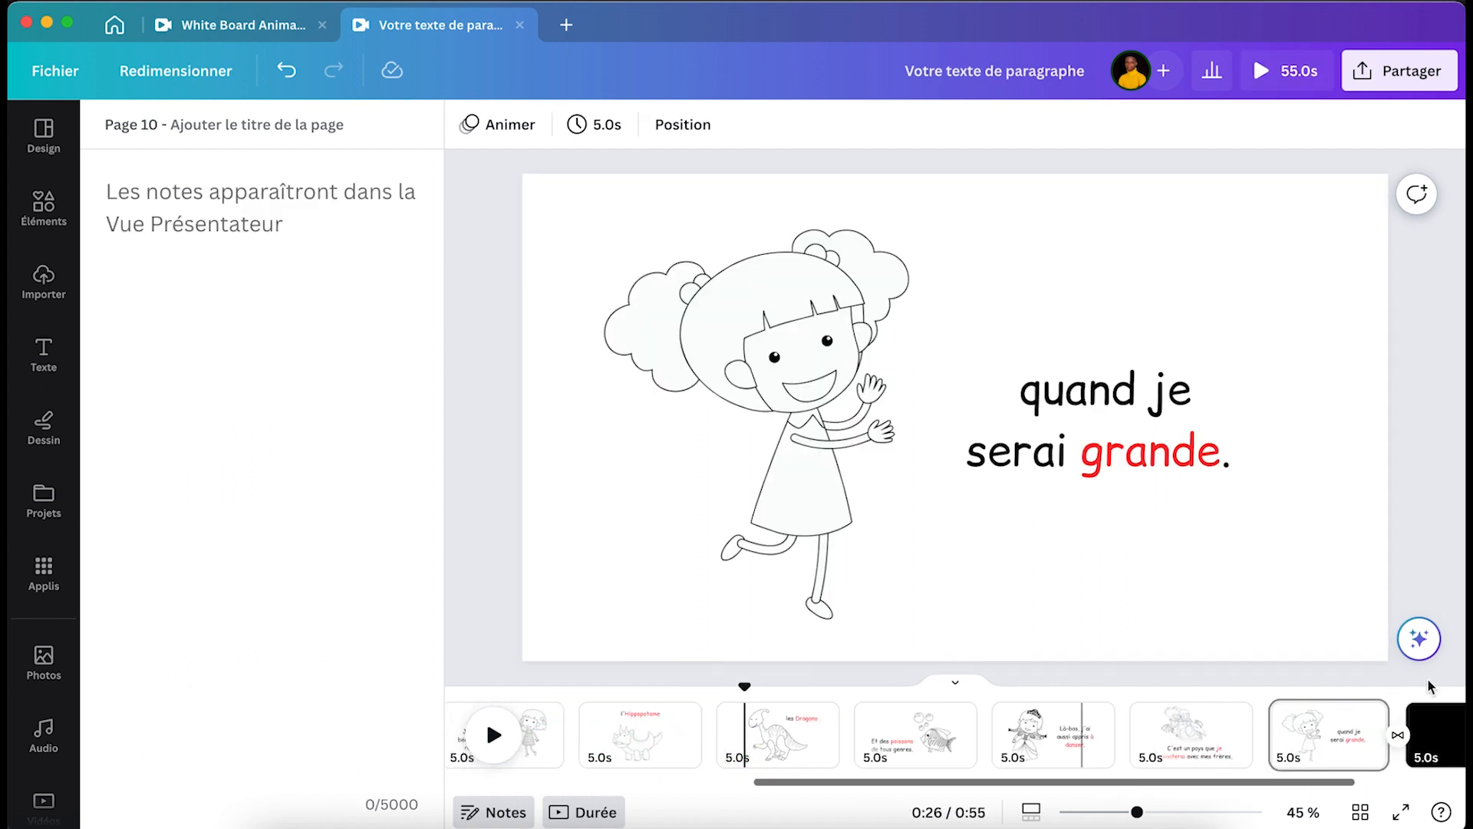
pyautogui.click(1188, 720)
pyautogui.click(1317, 729)
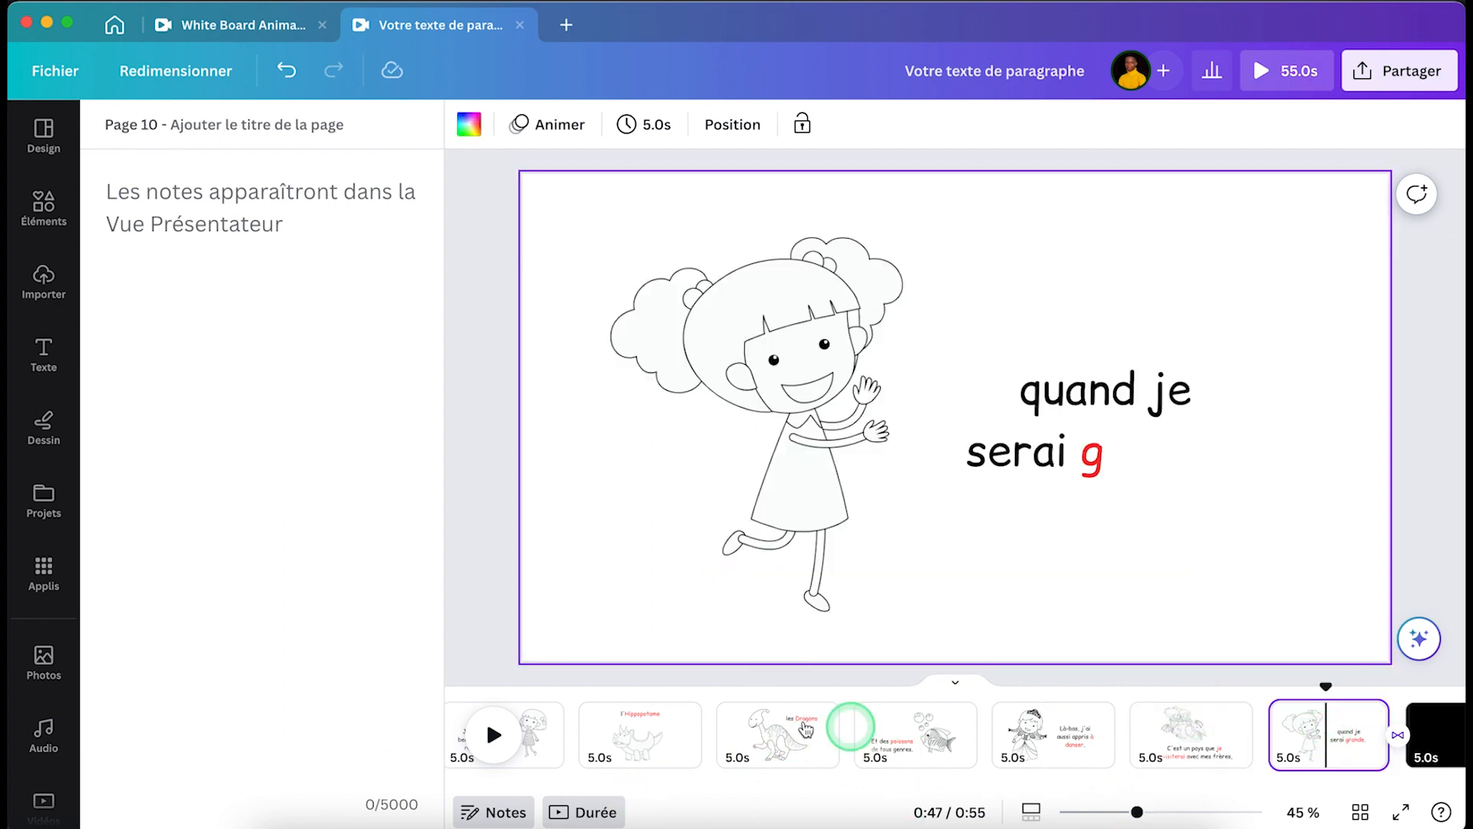
pyautogui.hscroll(-3, 696, 722)
pyautogui.hscroll(-5, 696, 722)
pyautogui.click(593, 733)
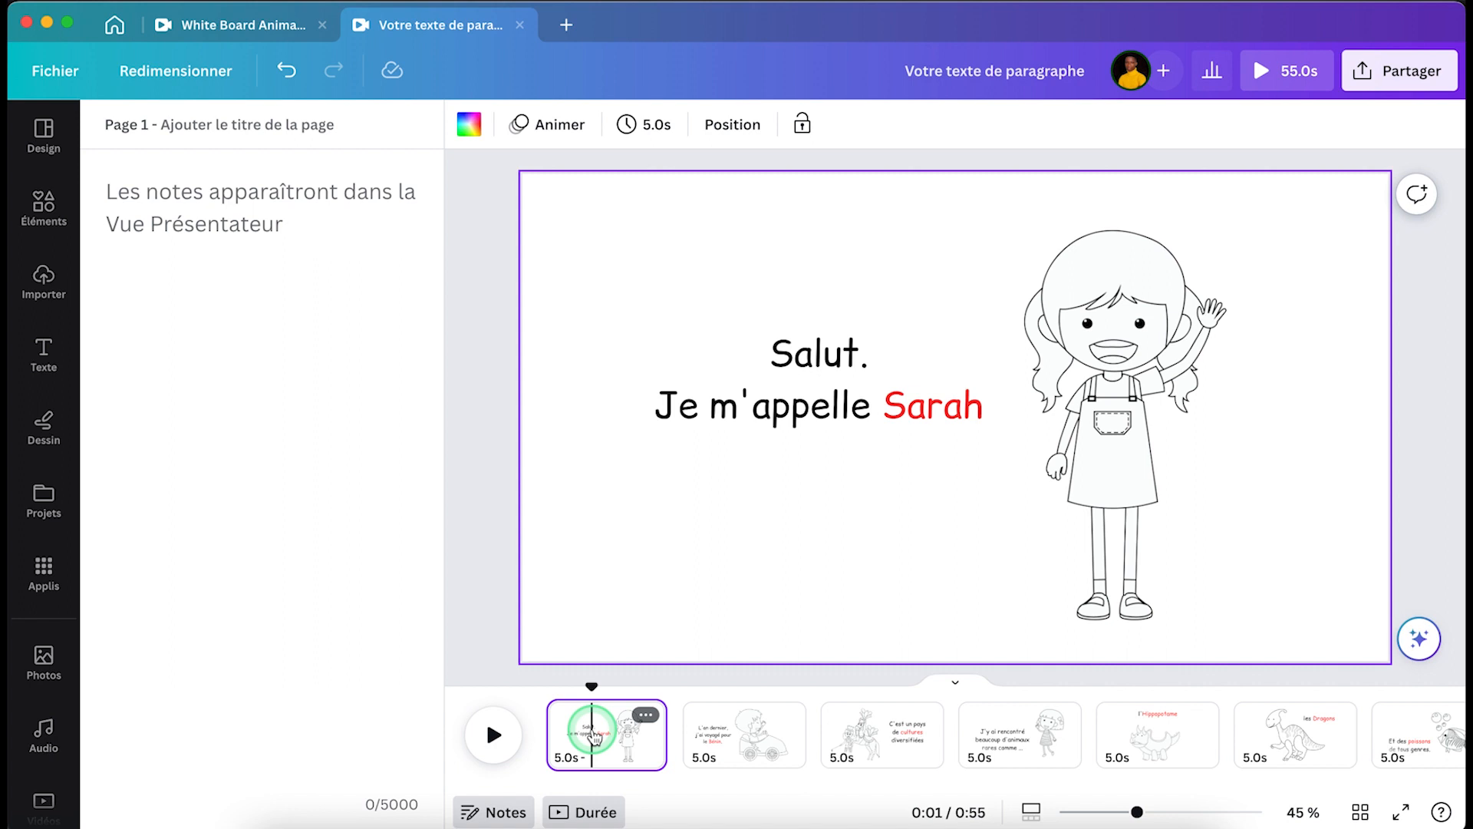
pyautogui.moveTo(590, 693); pyautogui.dragTo(525, 489)
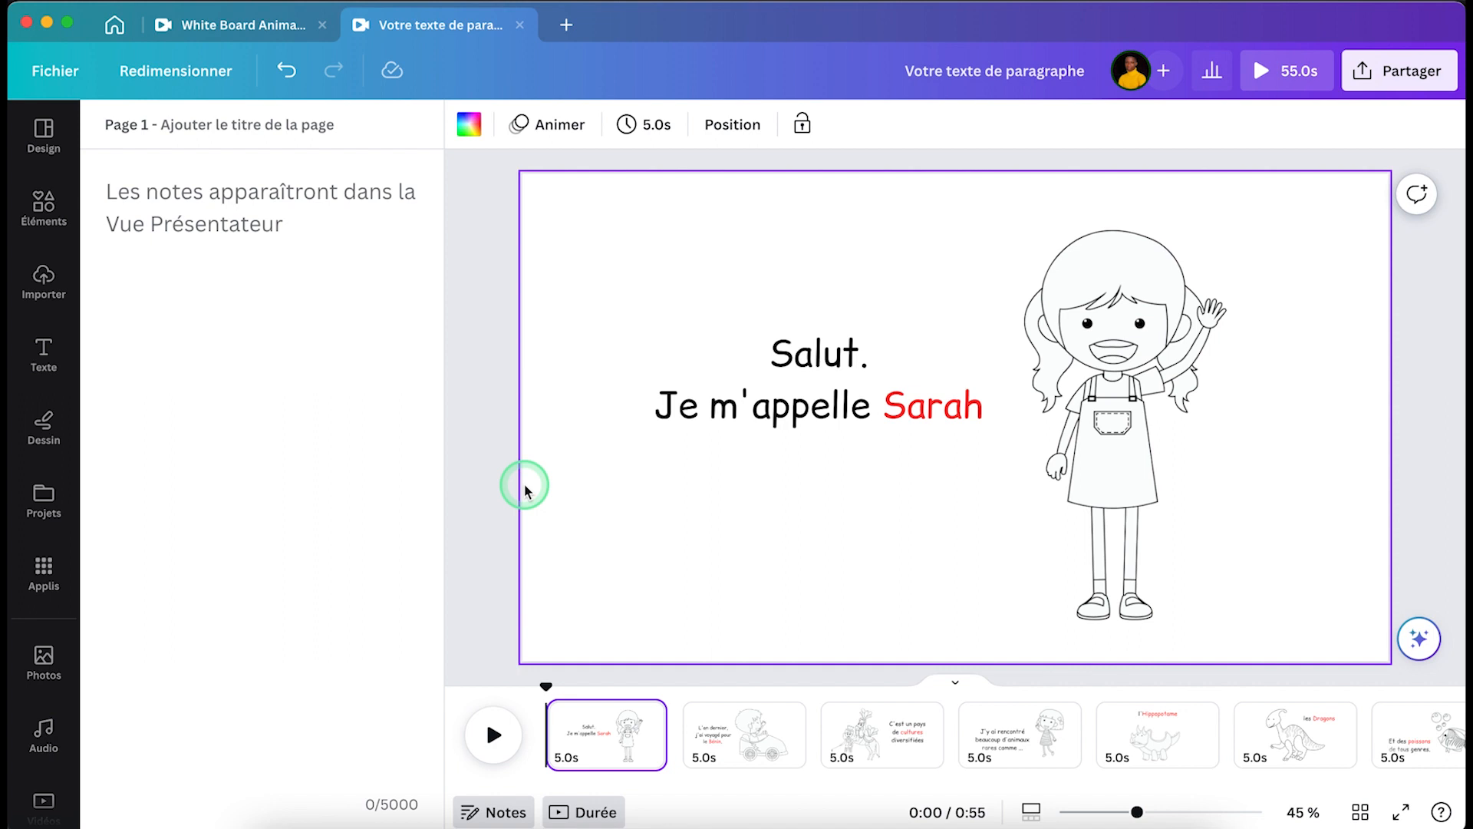
# Open the recording studio through the design's "Présenter et enregistrer" sharing option
pyautogui.click(1410, 77)
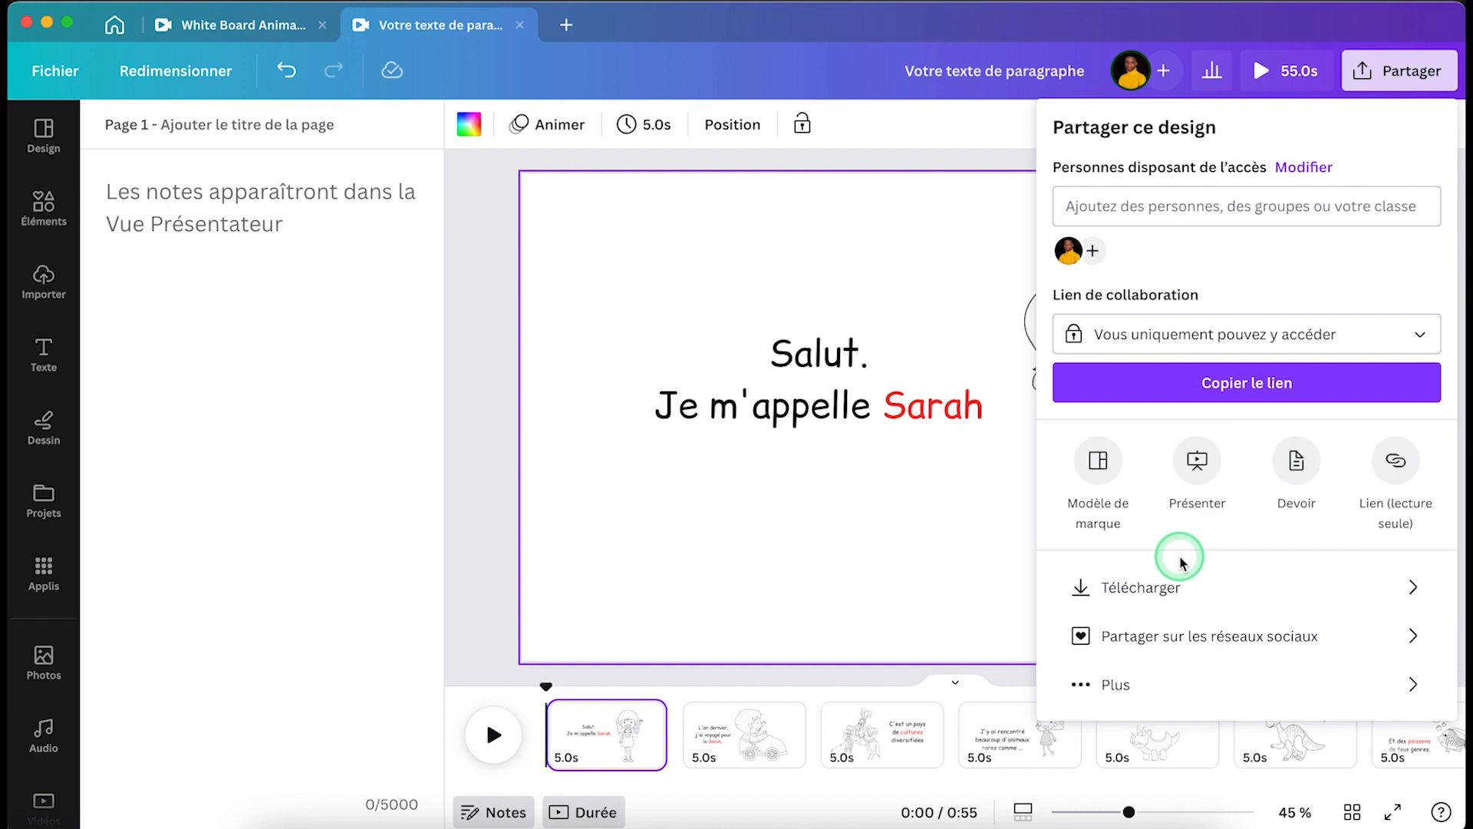
pyautogui.click(1130, 699)
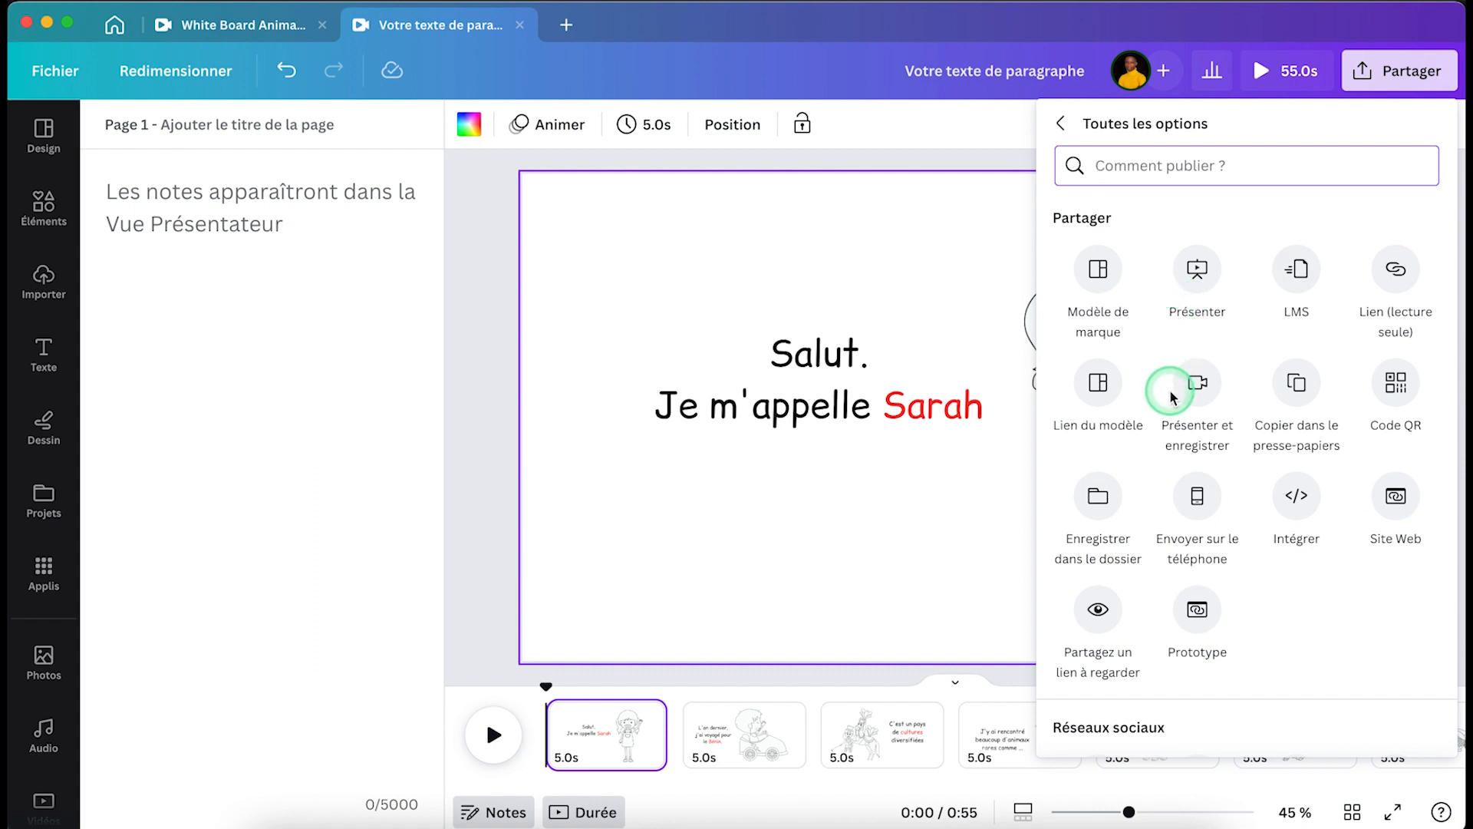
pyautogui.click(1197, 394)
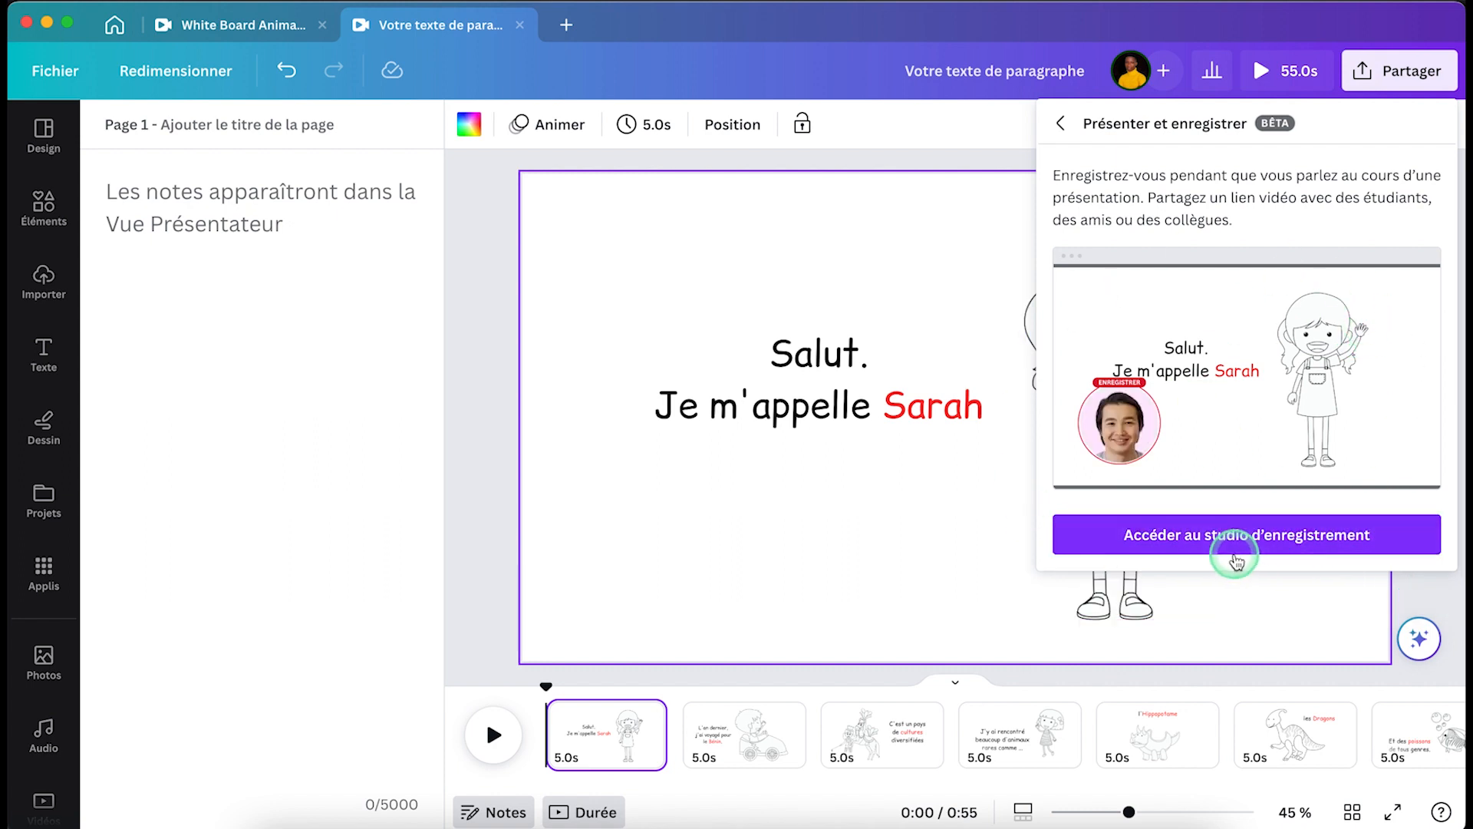
pyautogui.click(1226, 554)
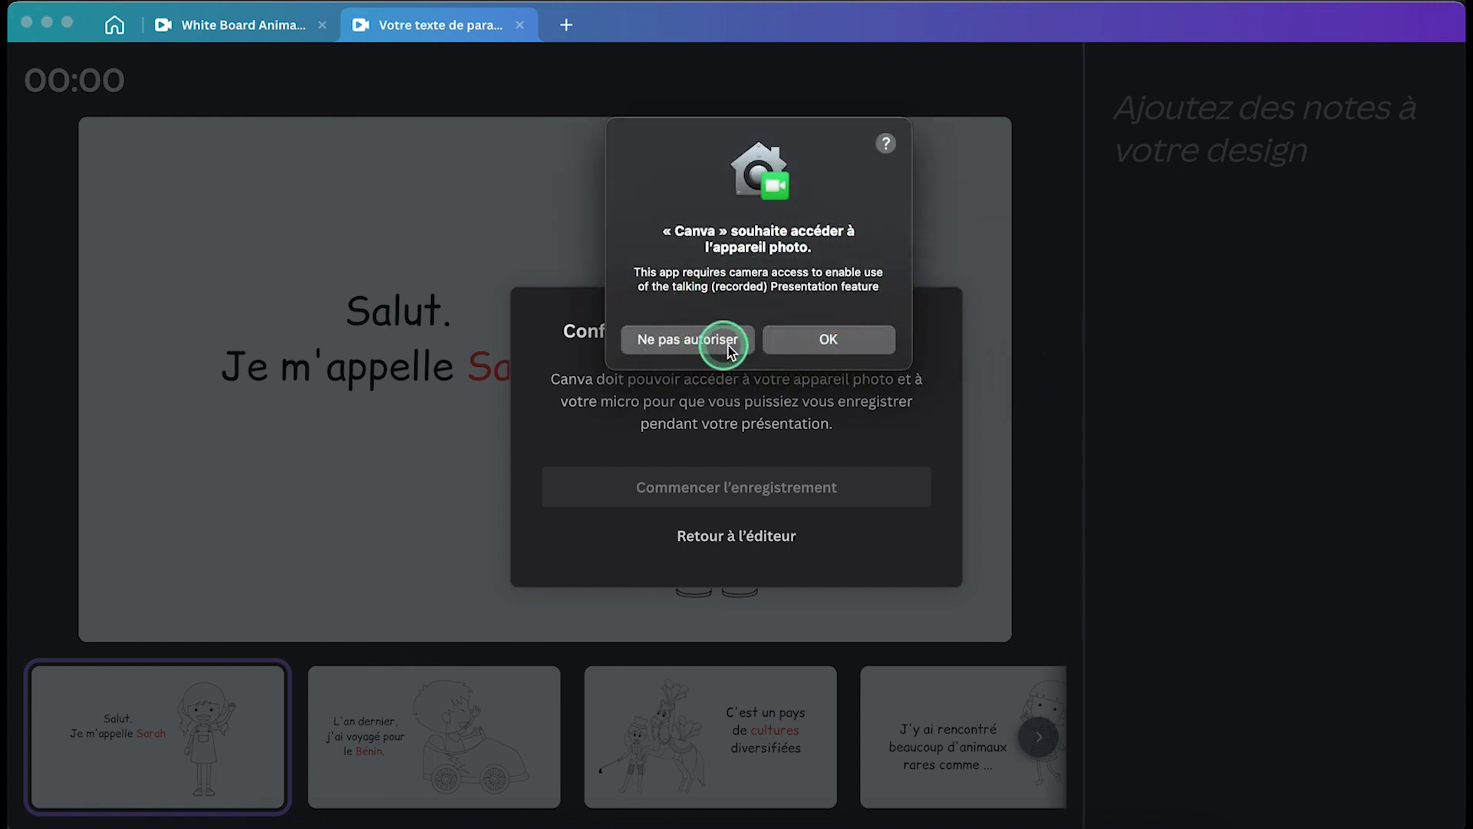
# Allow camera and microphone access, and start recording with the camera off and Internal Microphone (Built-in) as the audio source
pyautogui.click(809, 339)
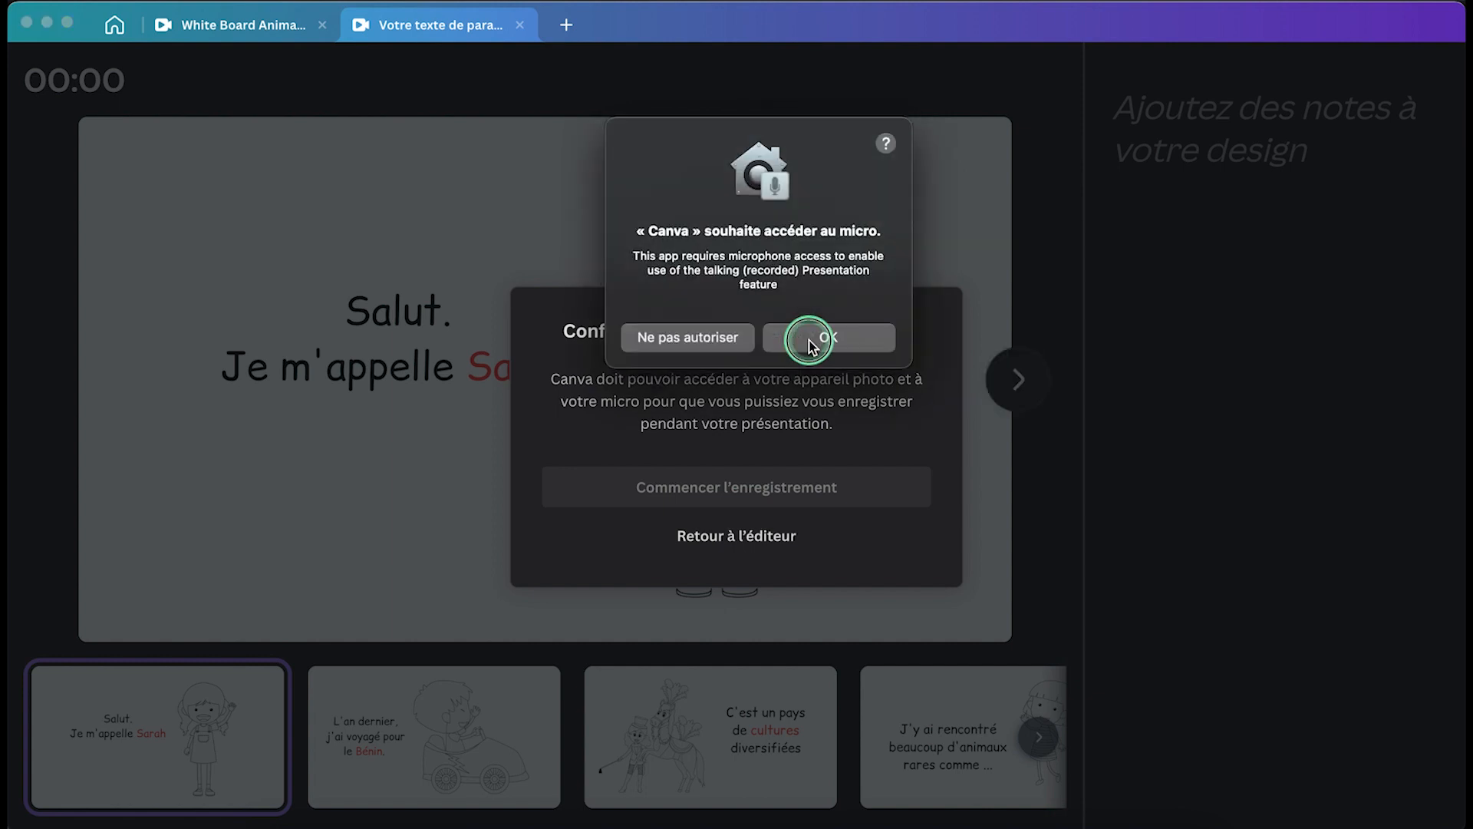
pyautogui.click(809, 339)
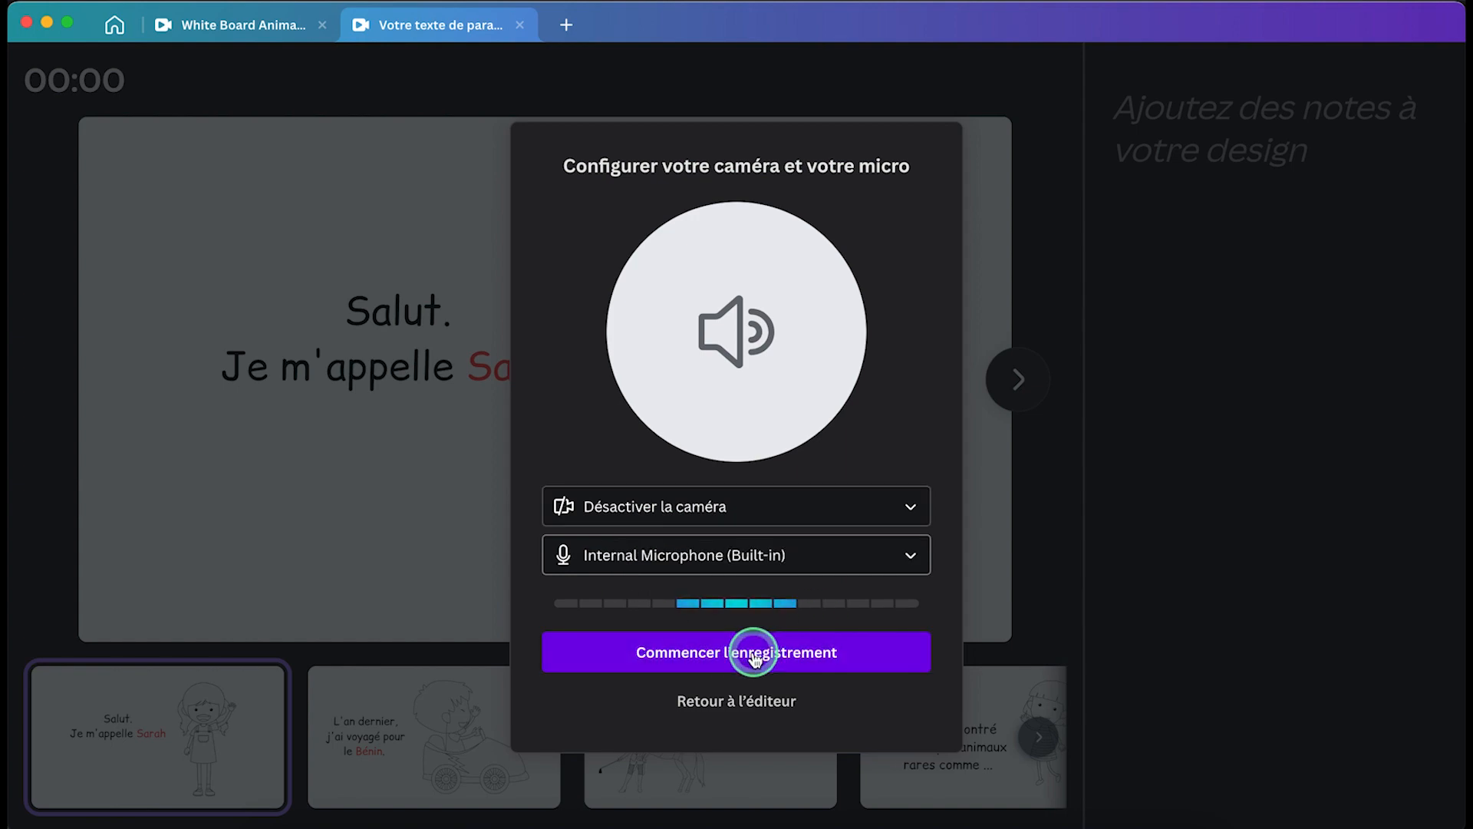
pyautogui.click(741, 656)
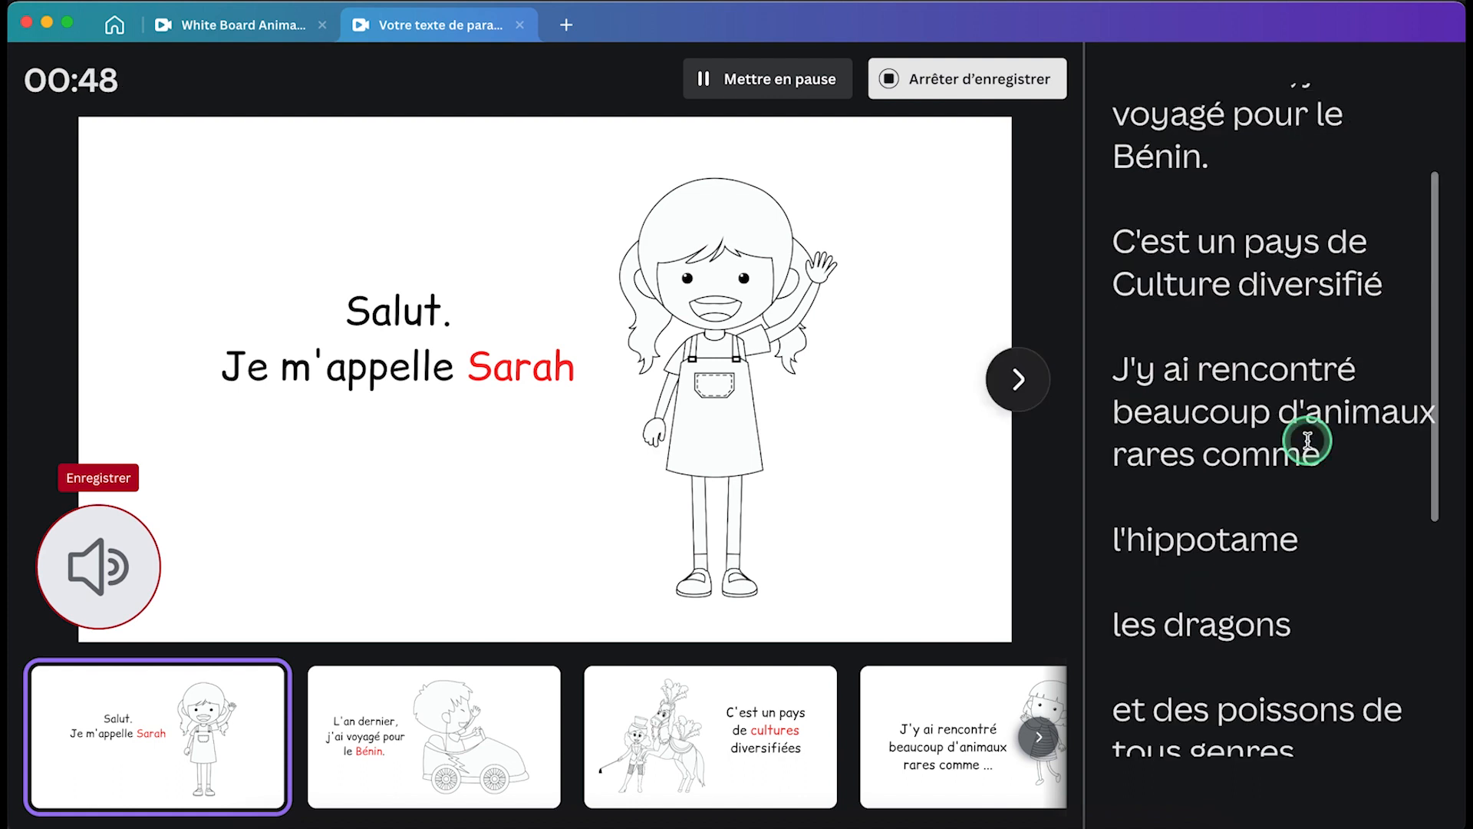
# Record the voice-over to the end of the script notes, stop the recording, download it and return to the editor
pyautogui.scroll(-1, 1305, 438)
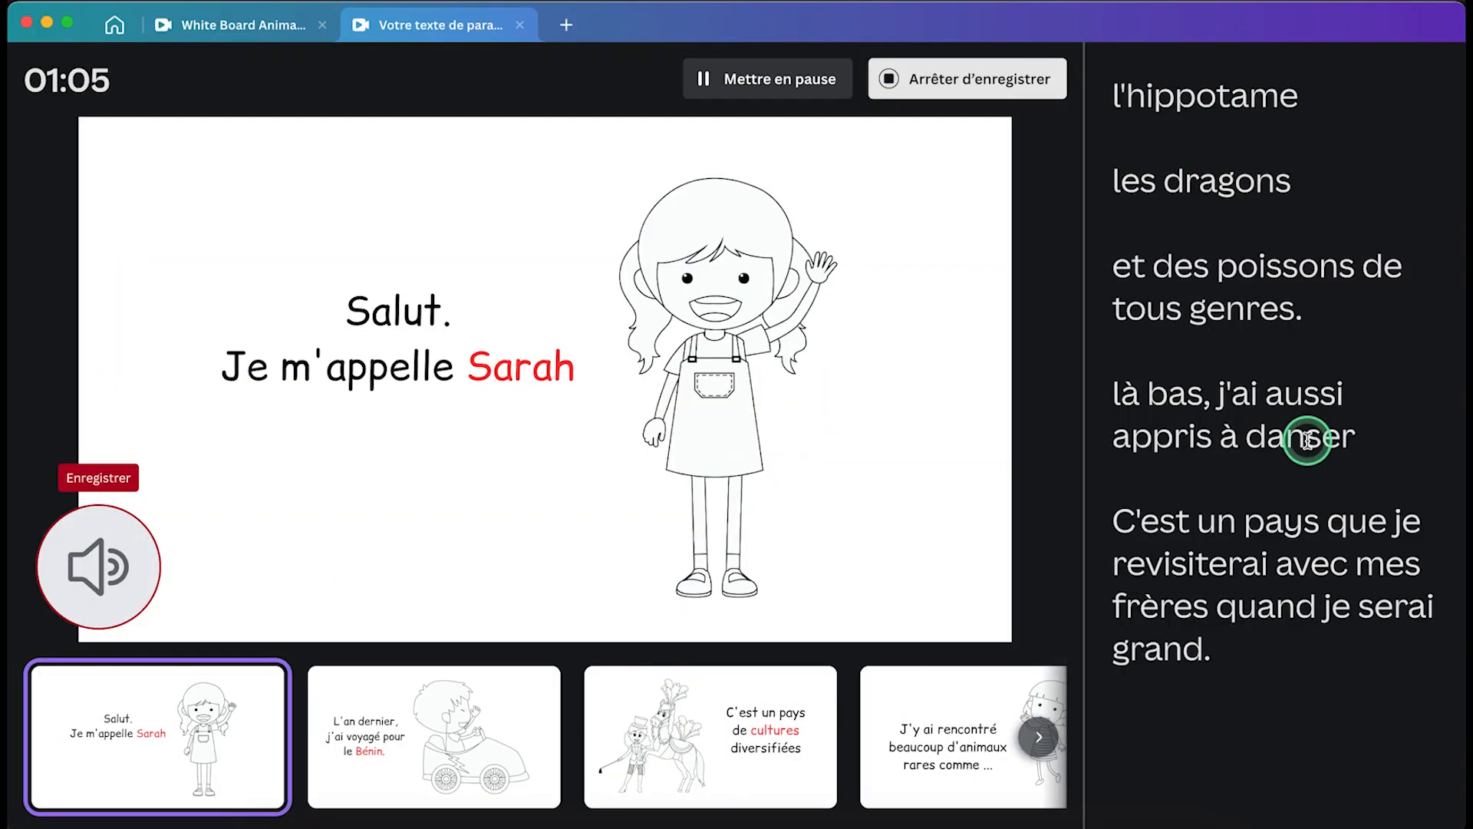
pyautogui.click(956, 81)
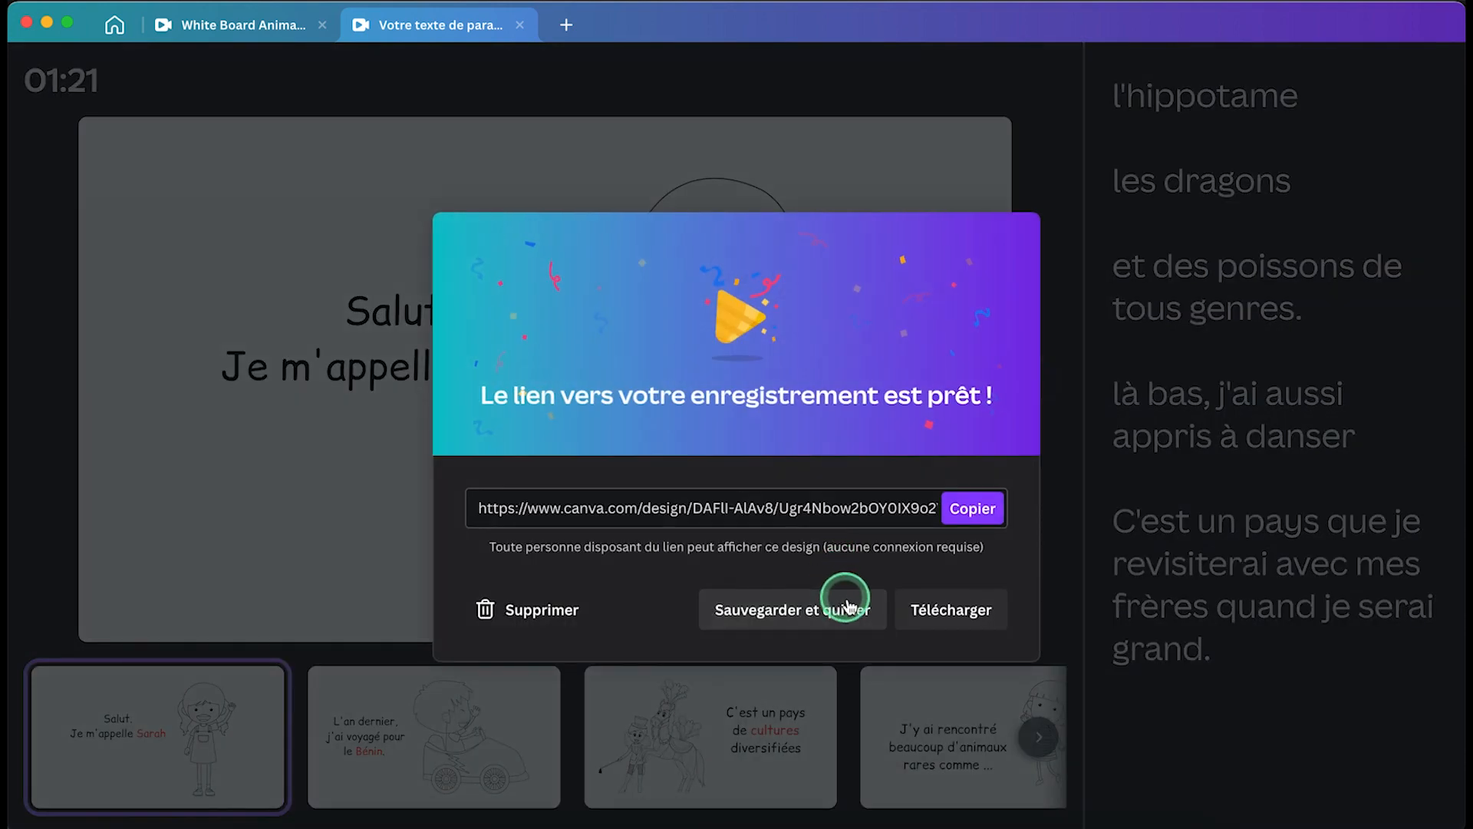
pyautogui.click(989, 611)
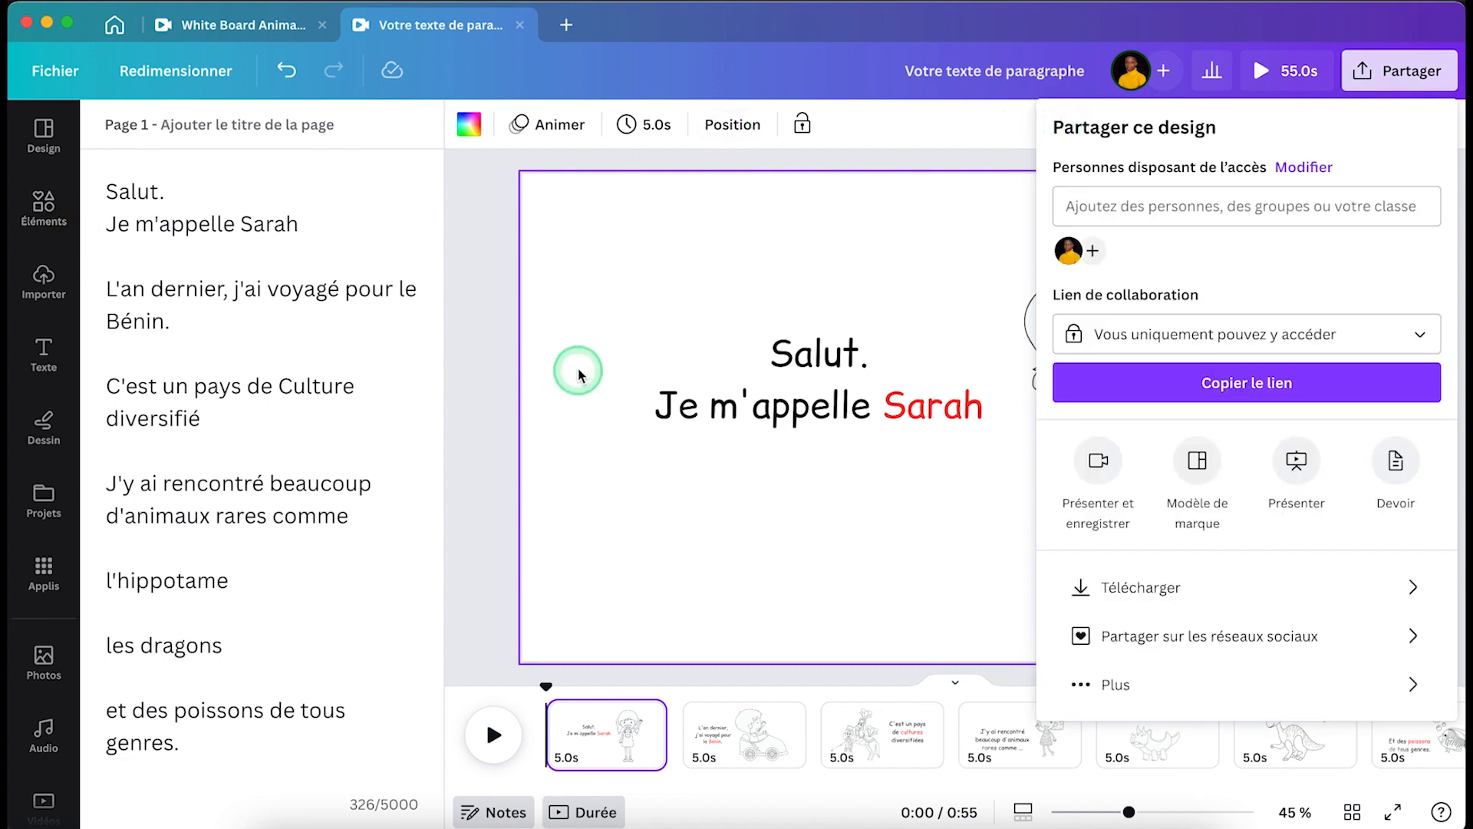
pyautogui.click(503, 228)
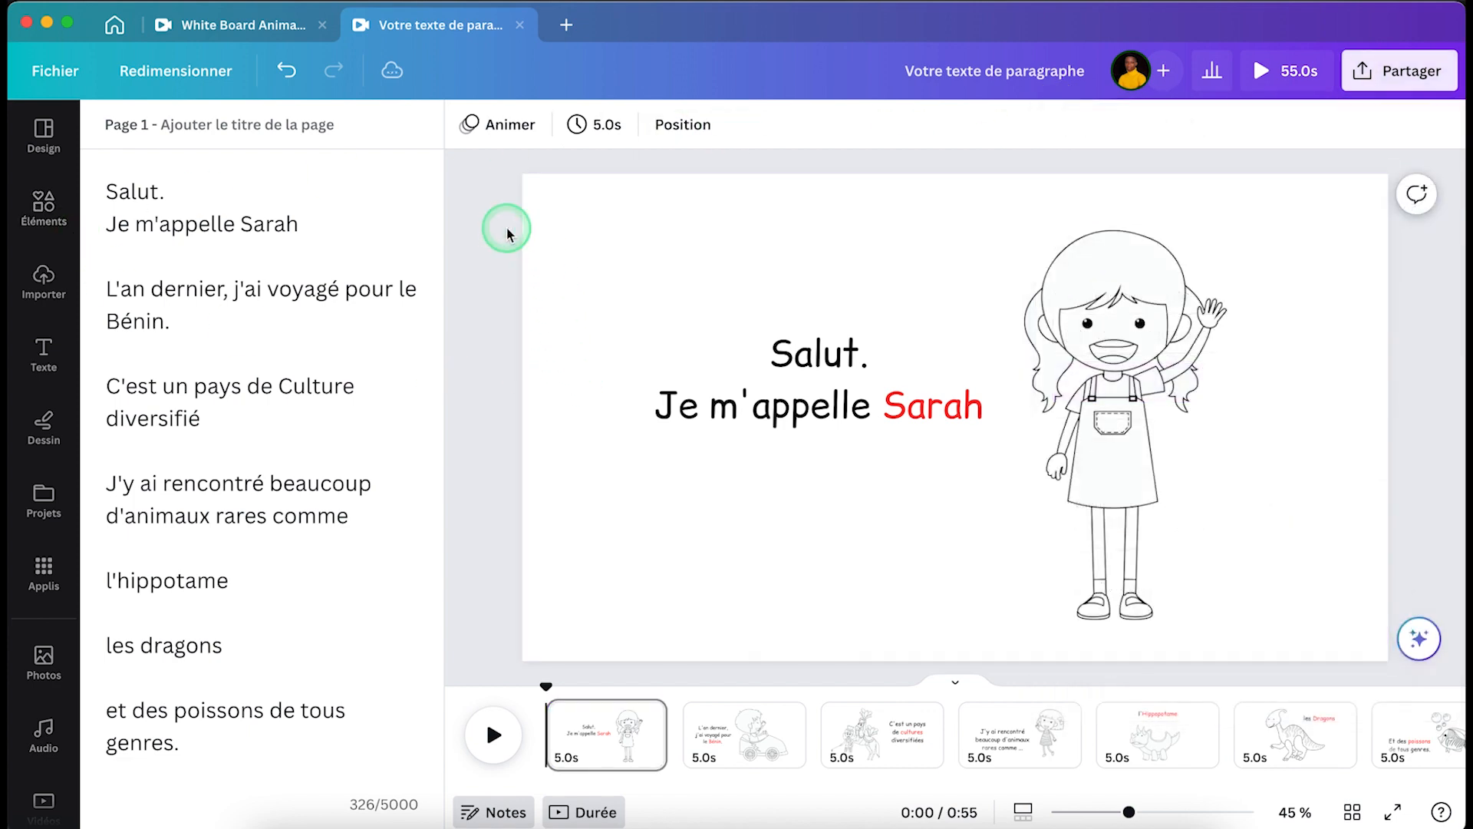
# Look through the uploaded images and videos, and add the uploaded audio "Recording 7 juin 2023, 13:48.webm" to the timeline
pyautogui.click(43, 281)
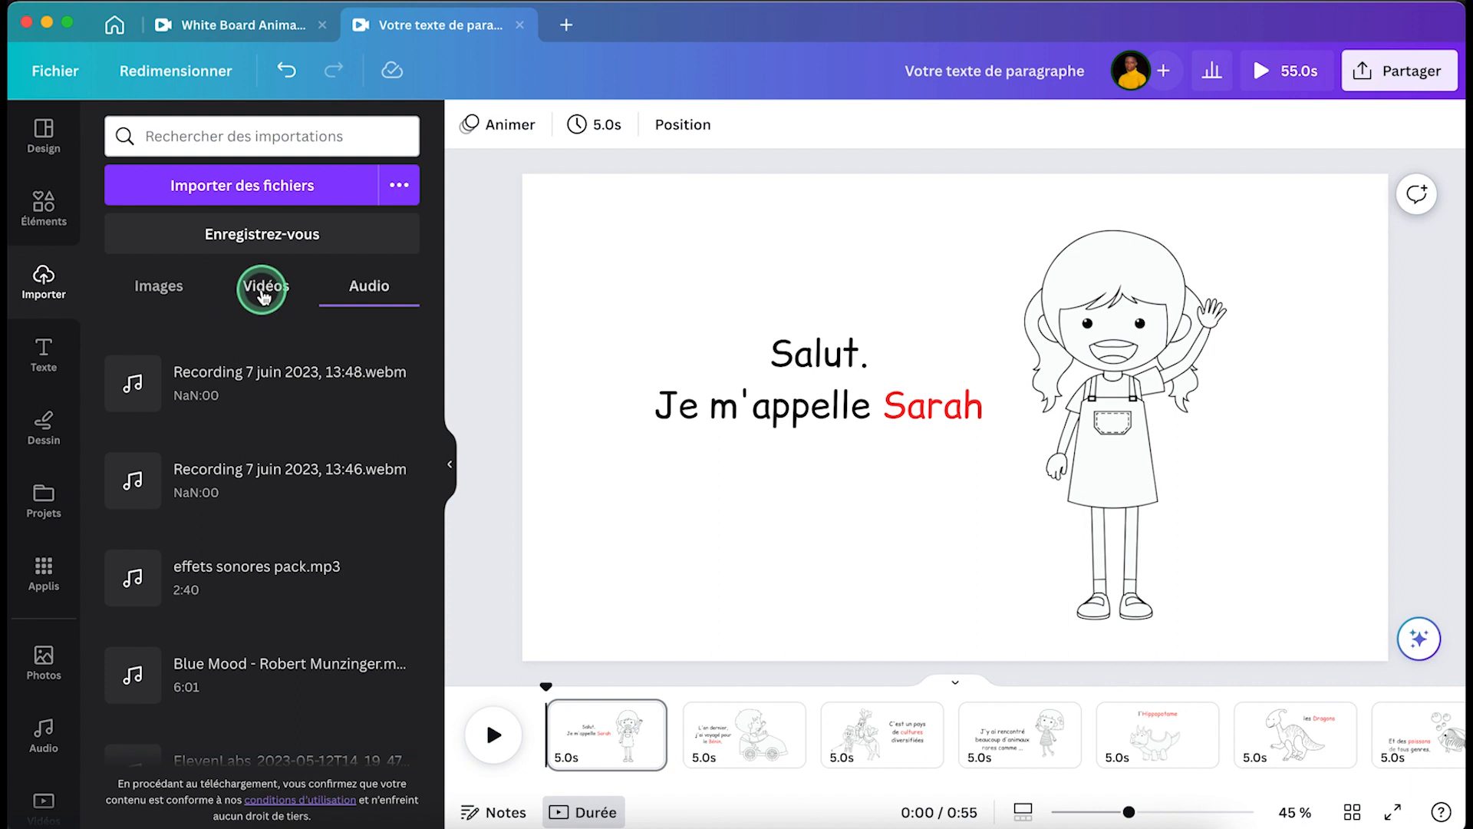
pyautogui.click(171, 295)
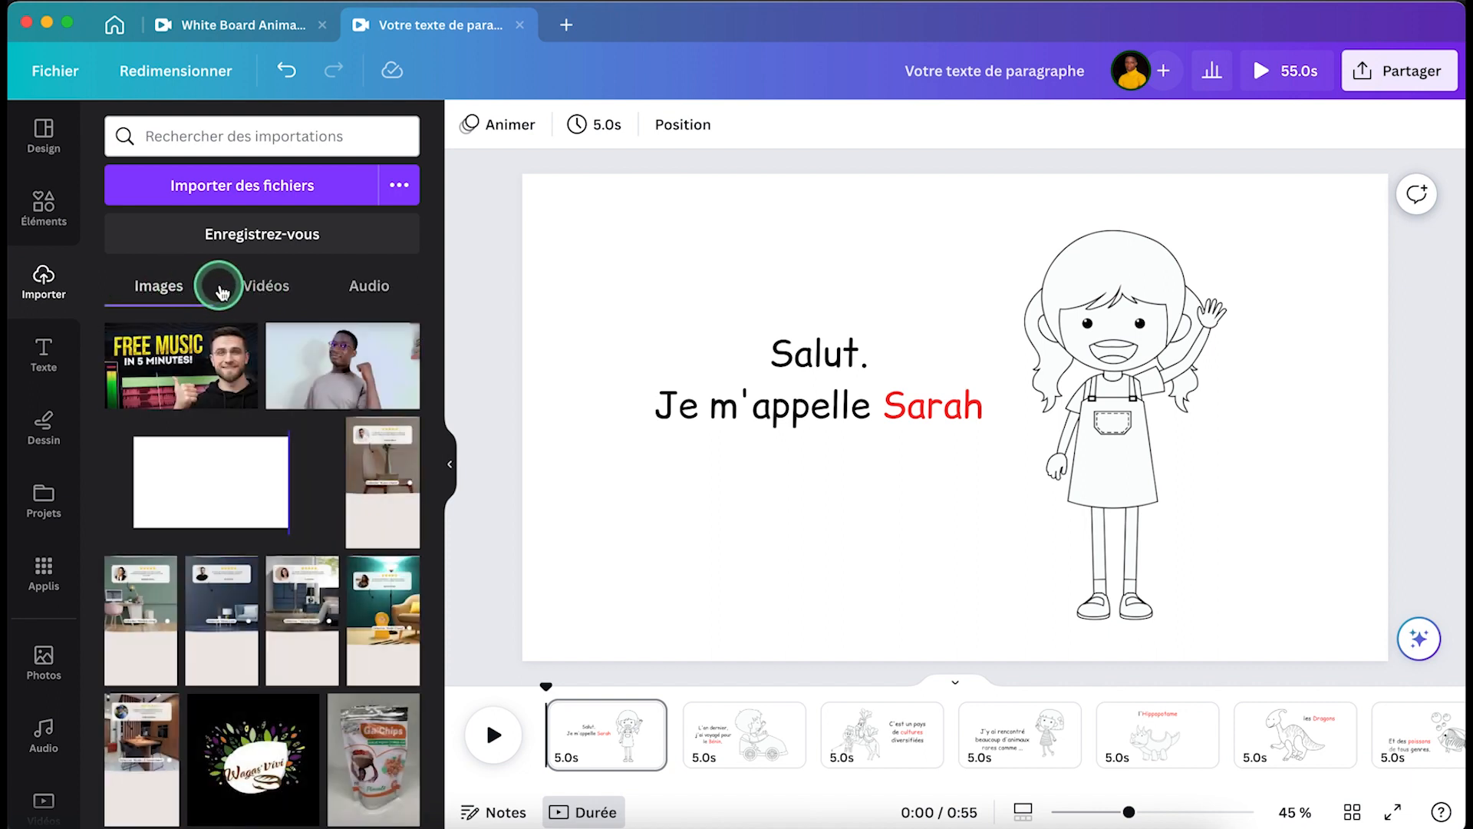
pyautogui.click(255, 290)
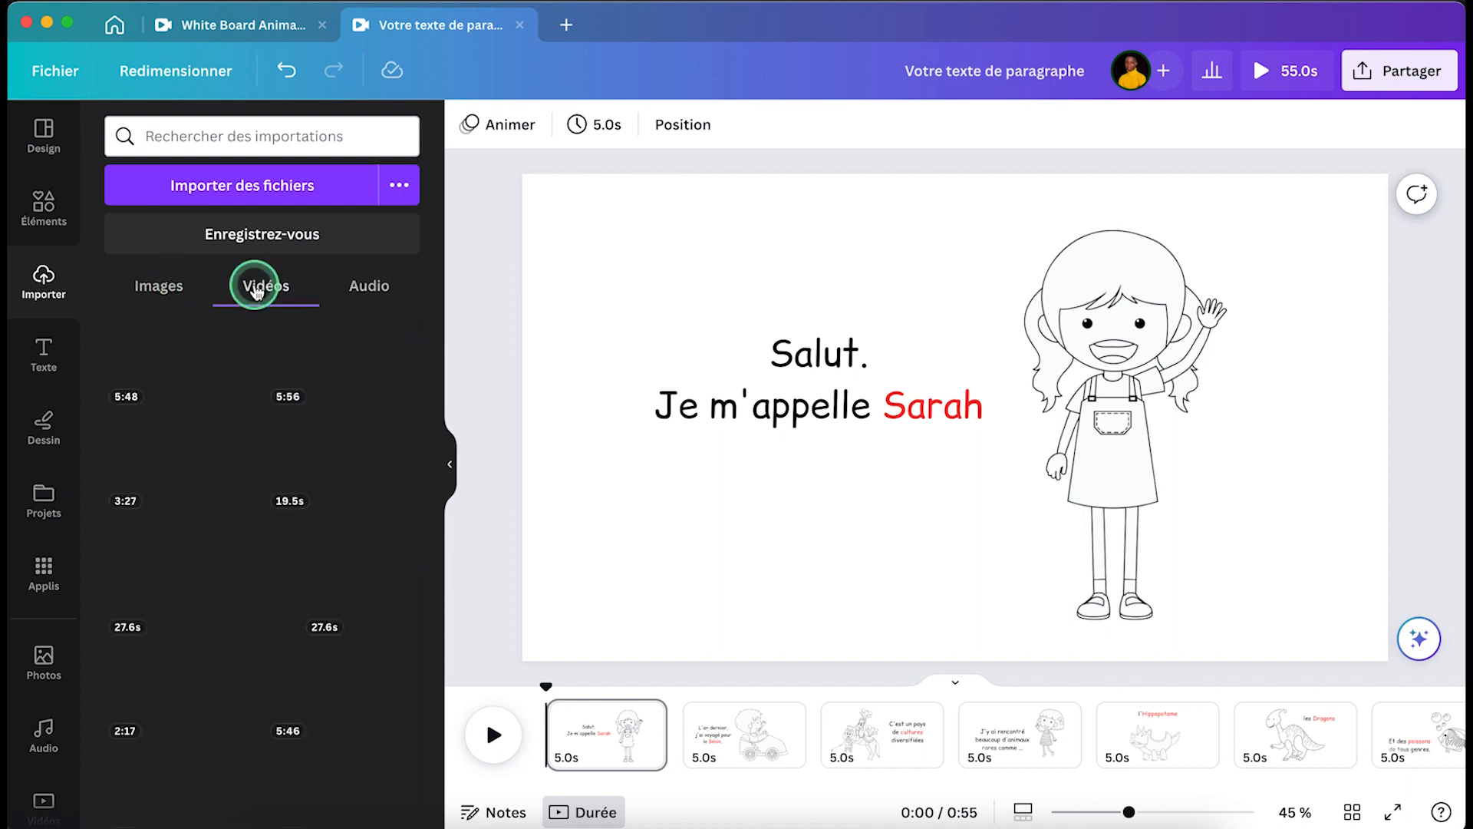
pyautogui.moveTo(252, 354)
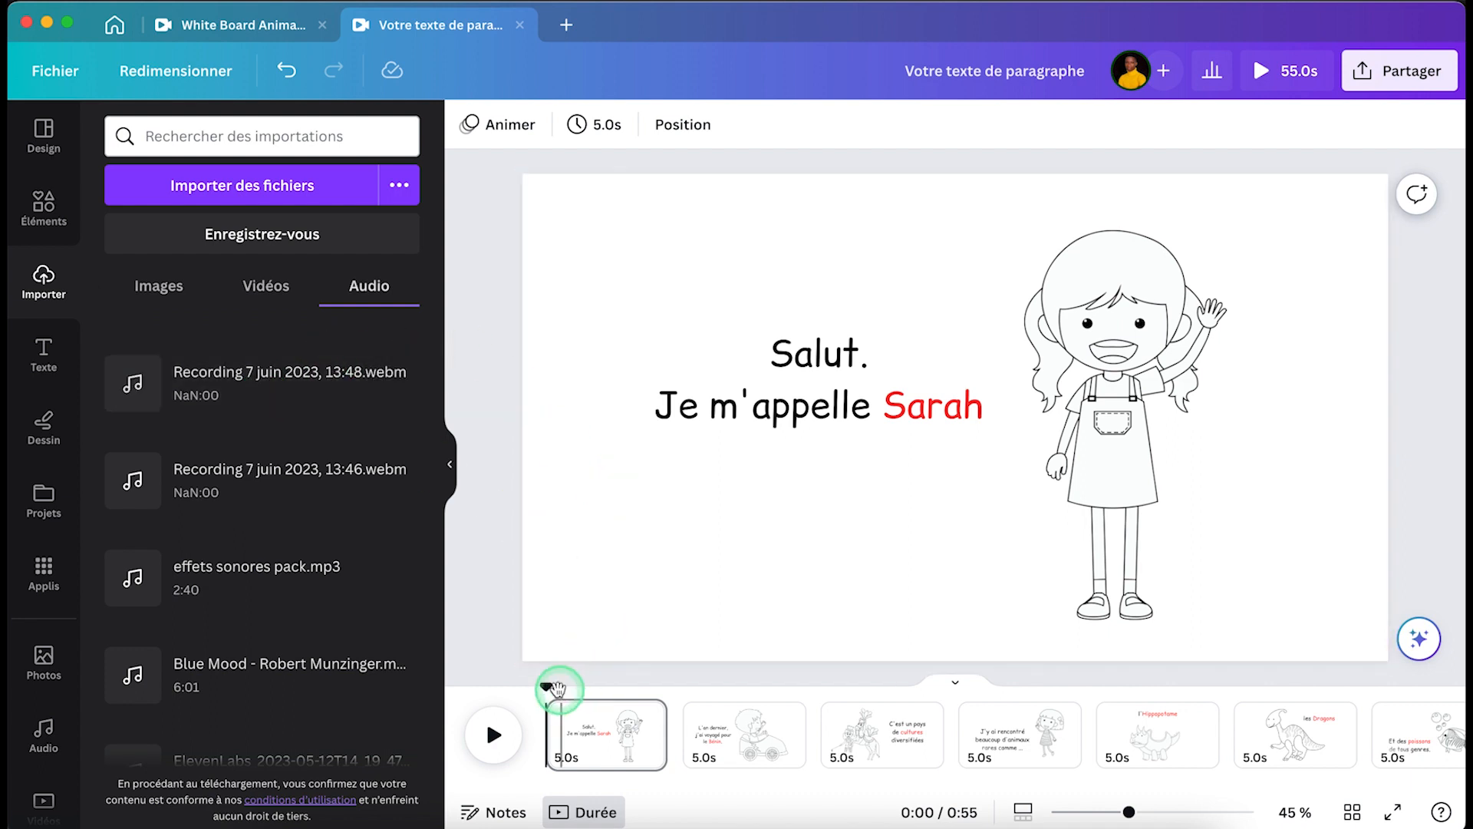
pyautogui.click(224, 398)
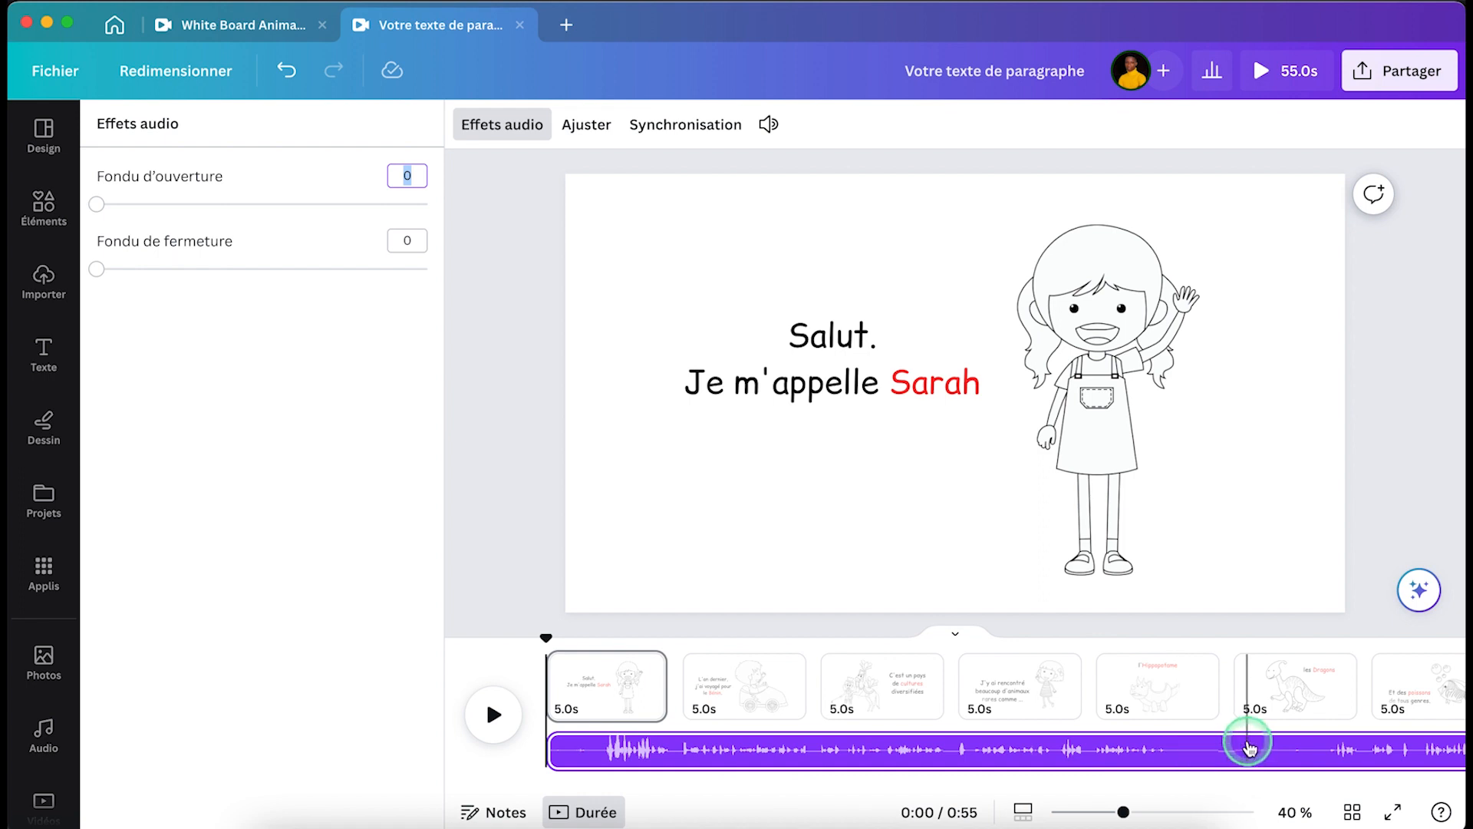
# Play the recording from 0:28 to find where the good take starts, and split the audio at 0:38
pyautogui.click(1317, 753)
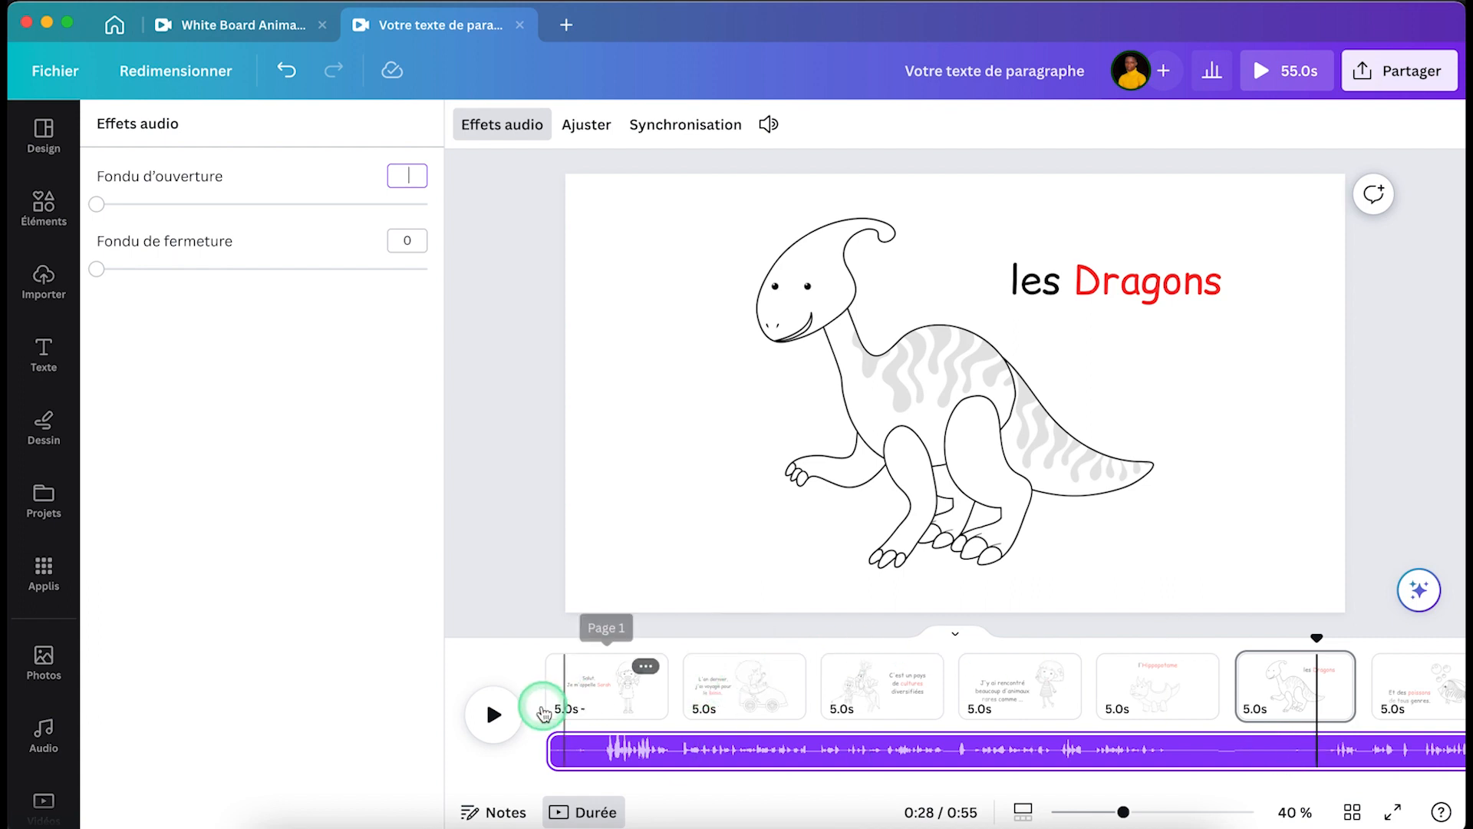
pyautogui.click(495, 718)
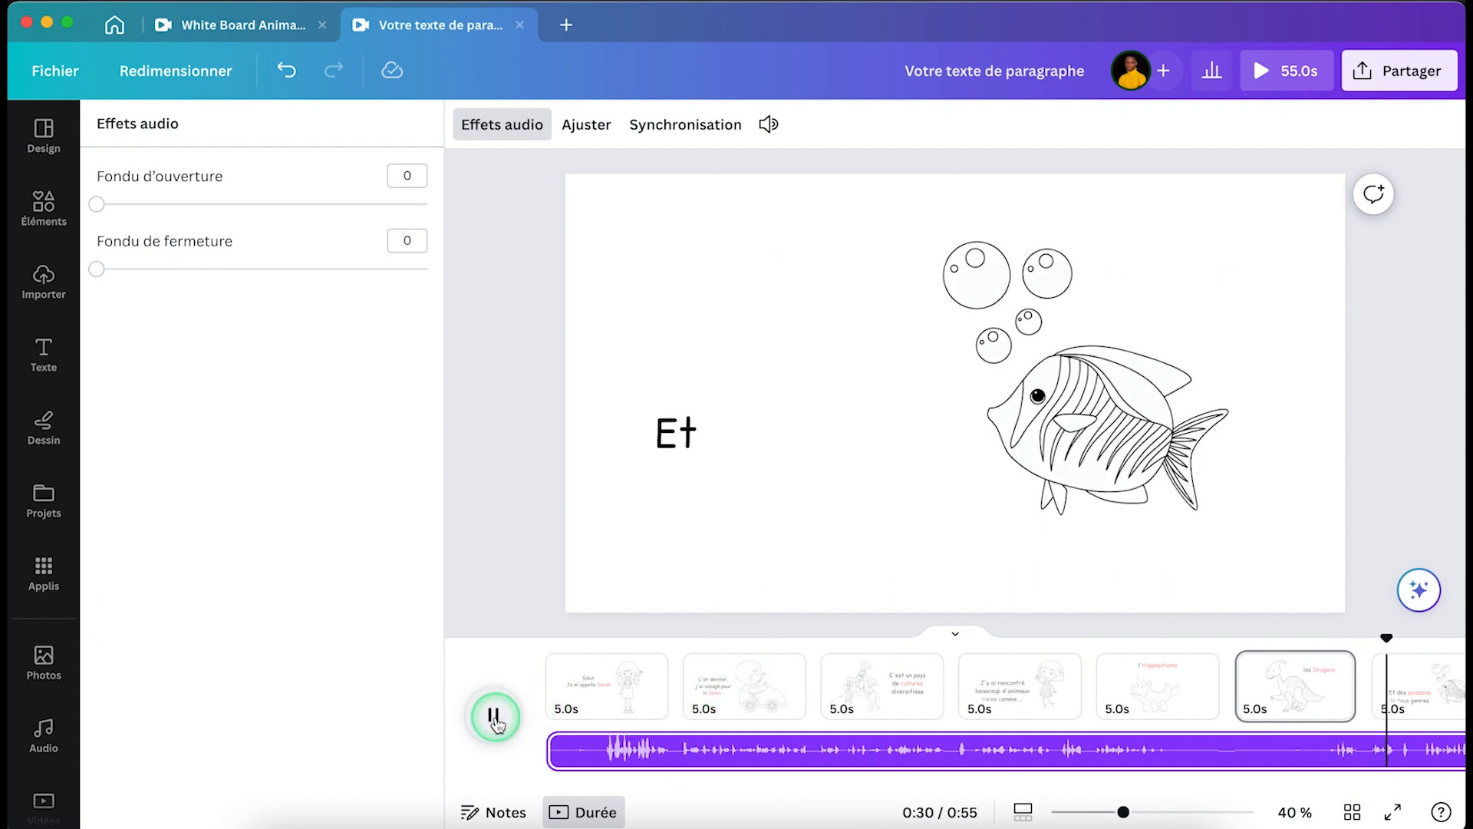
pyautogui.click(498, 722)
pyautogui.hscroll(6, 1244, 687)
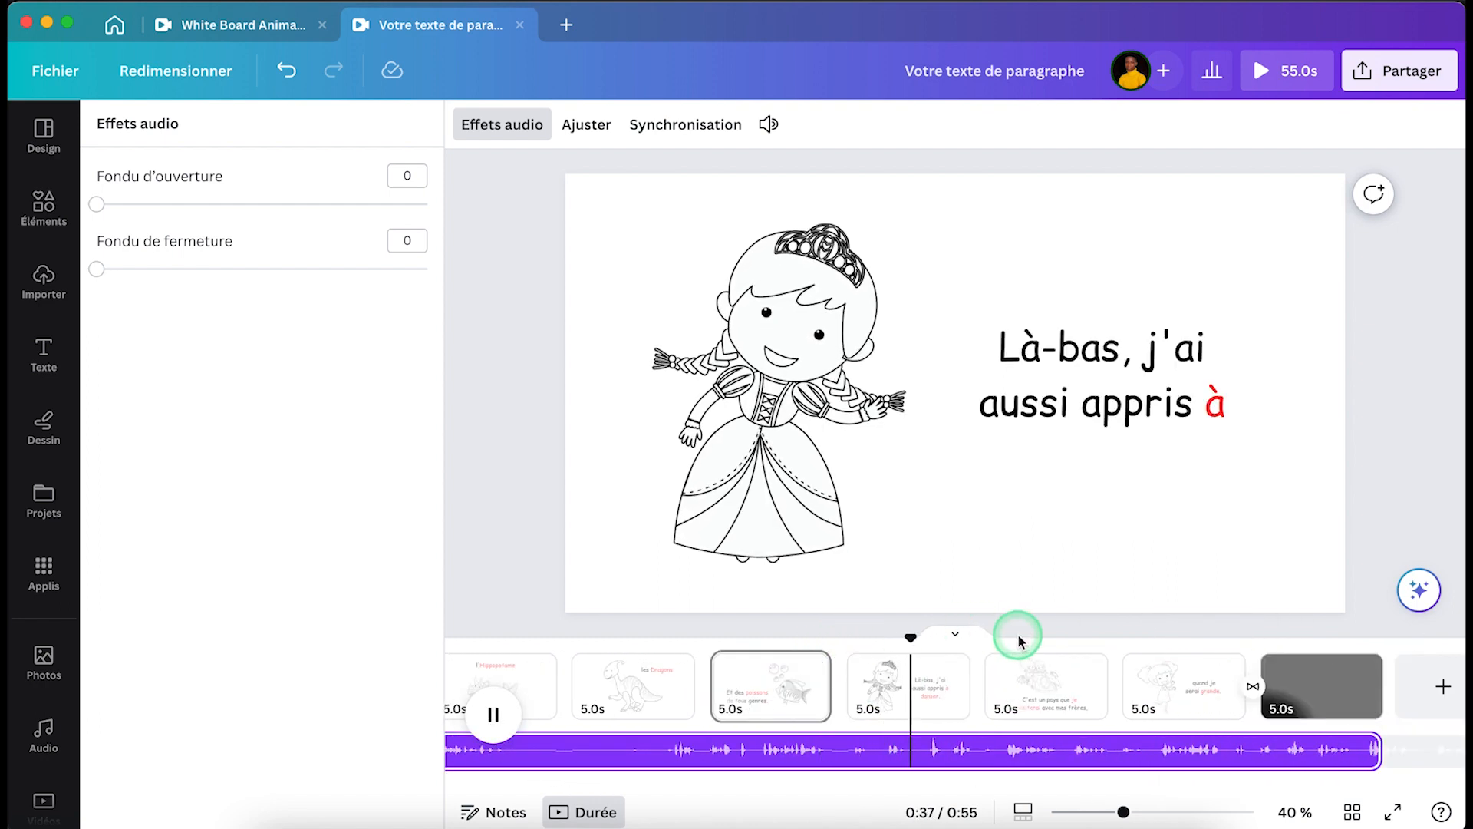
pyautogui.click(1034, 656)
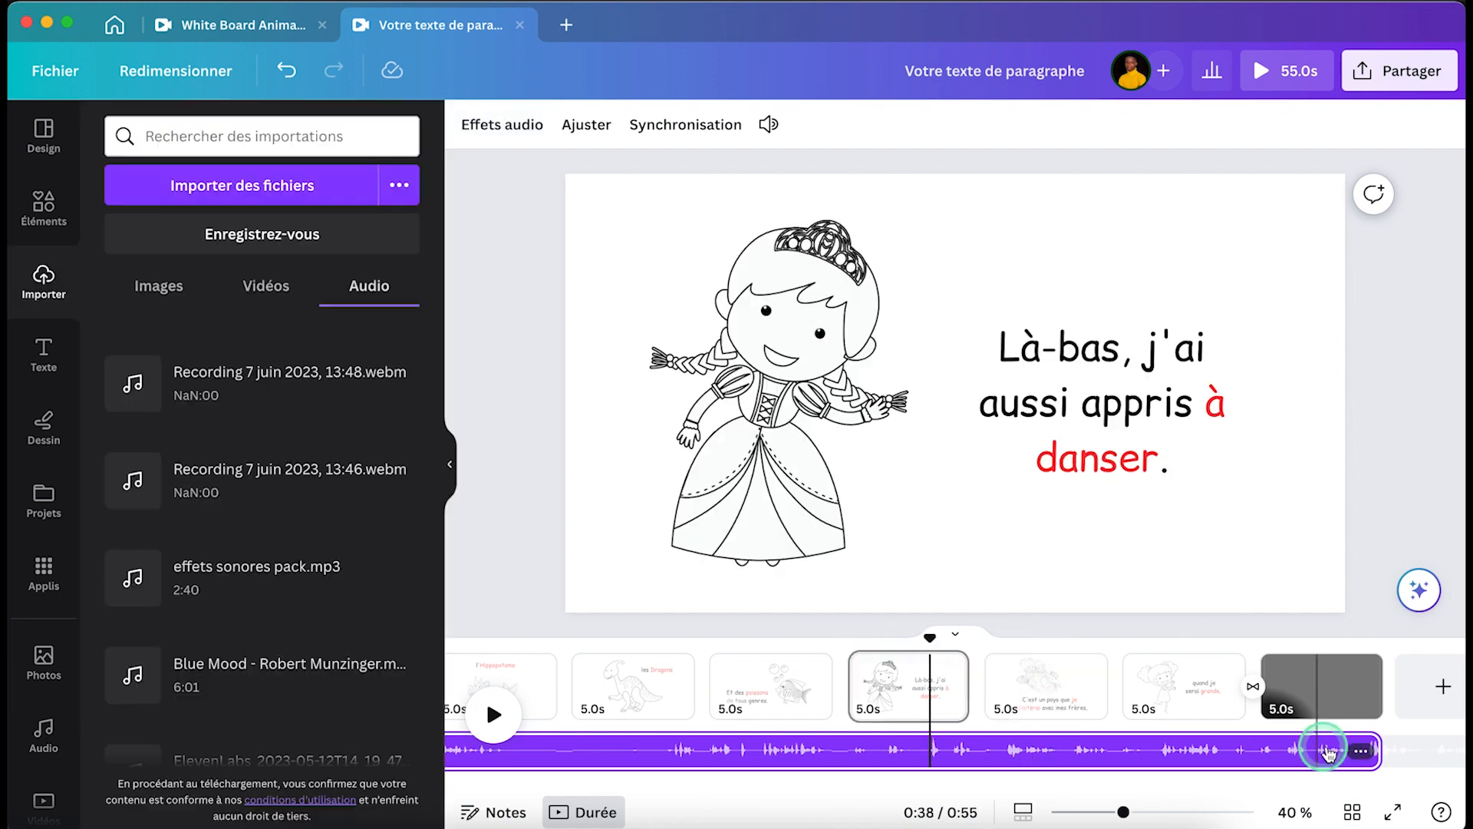
pyautogui.click(1363, 755)
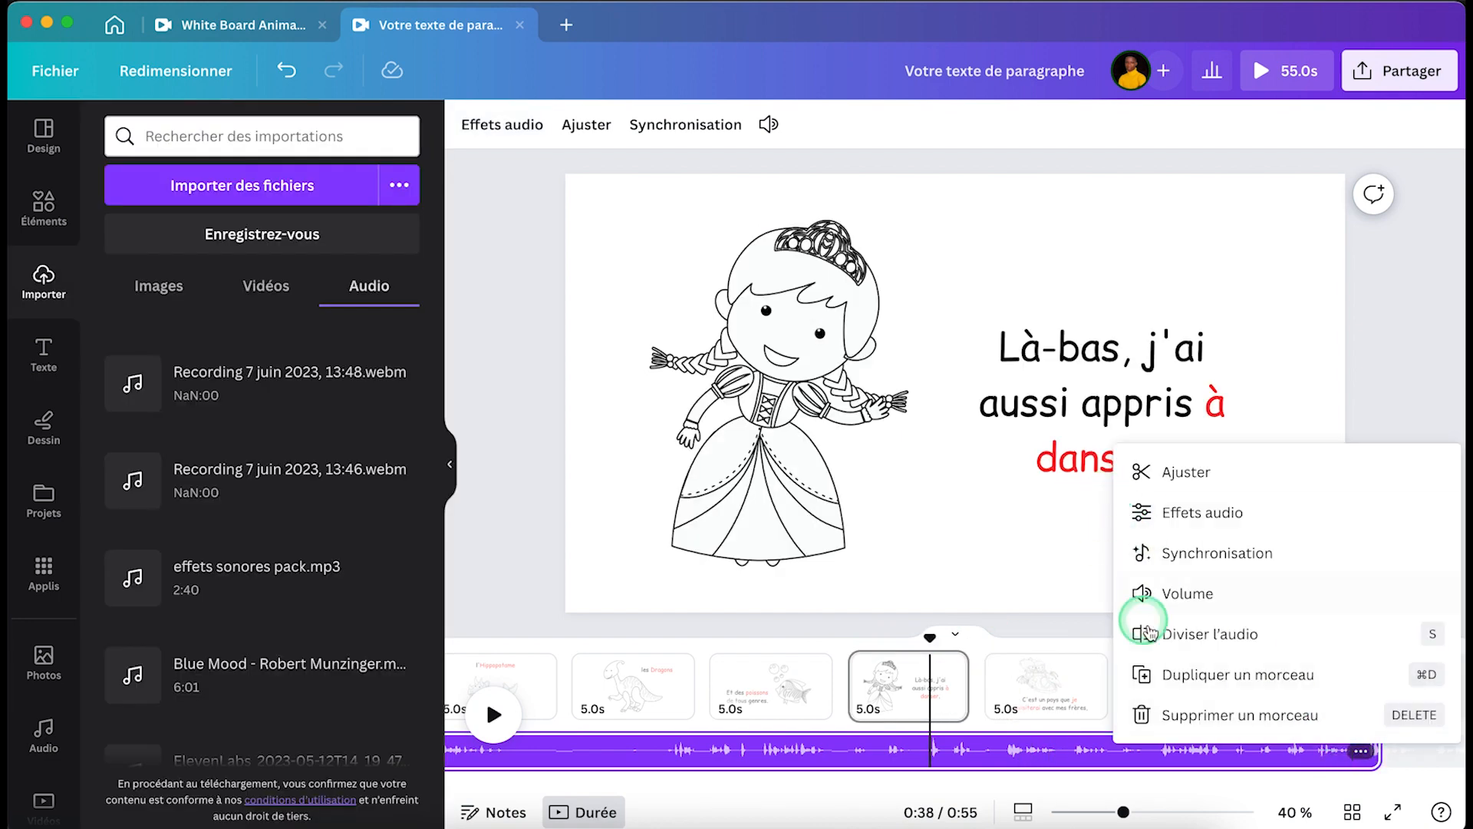
pyautogui.click(1192, 637)
# Delete the audio segment before the split and move the remaining recording to the start of page 1
pyautogui.click(768, 750)
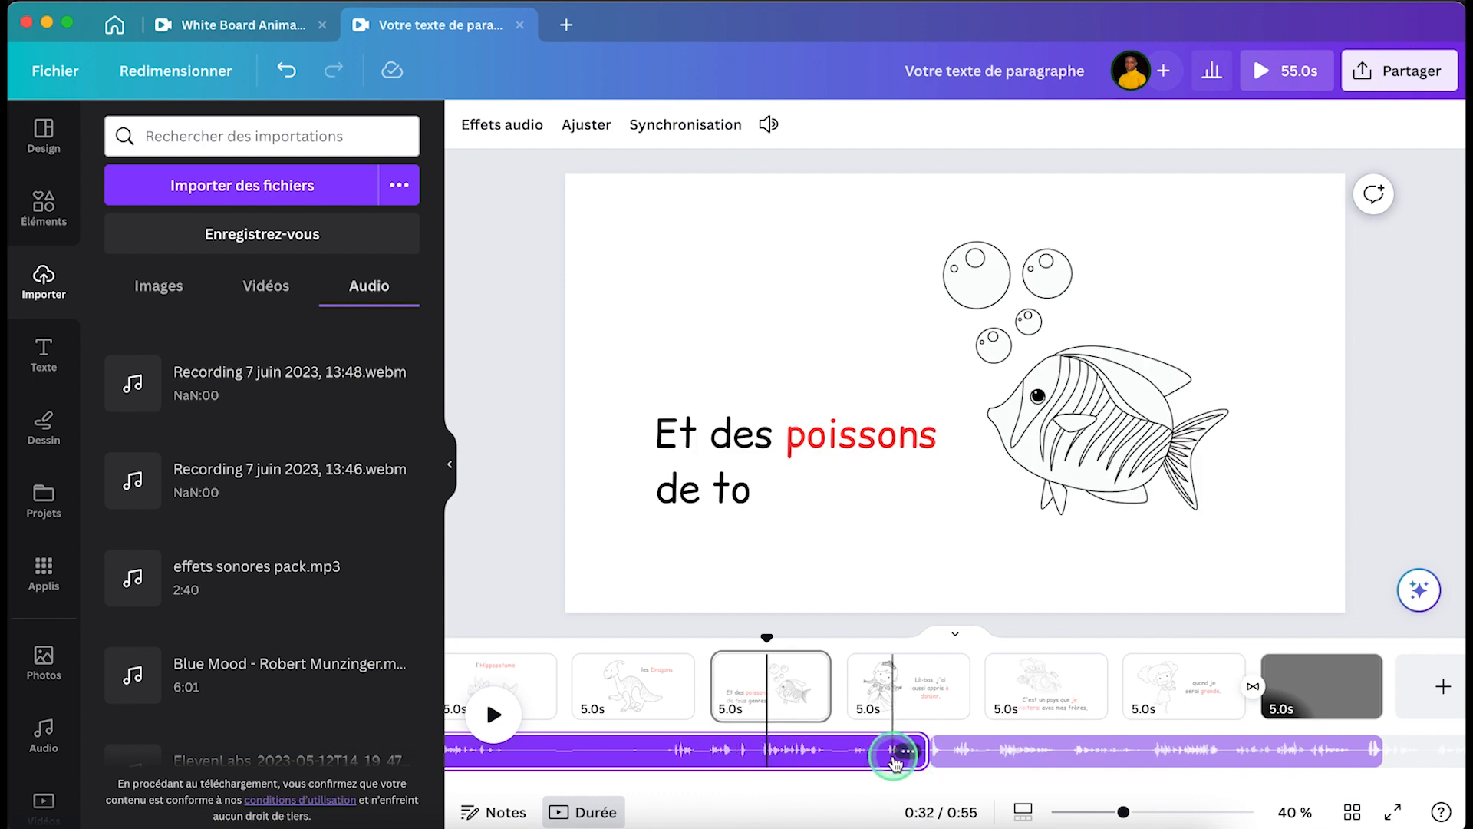
pyautogui.press('Delete')
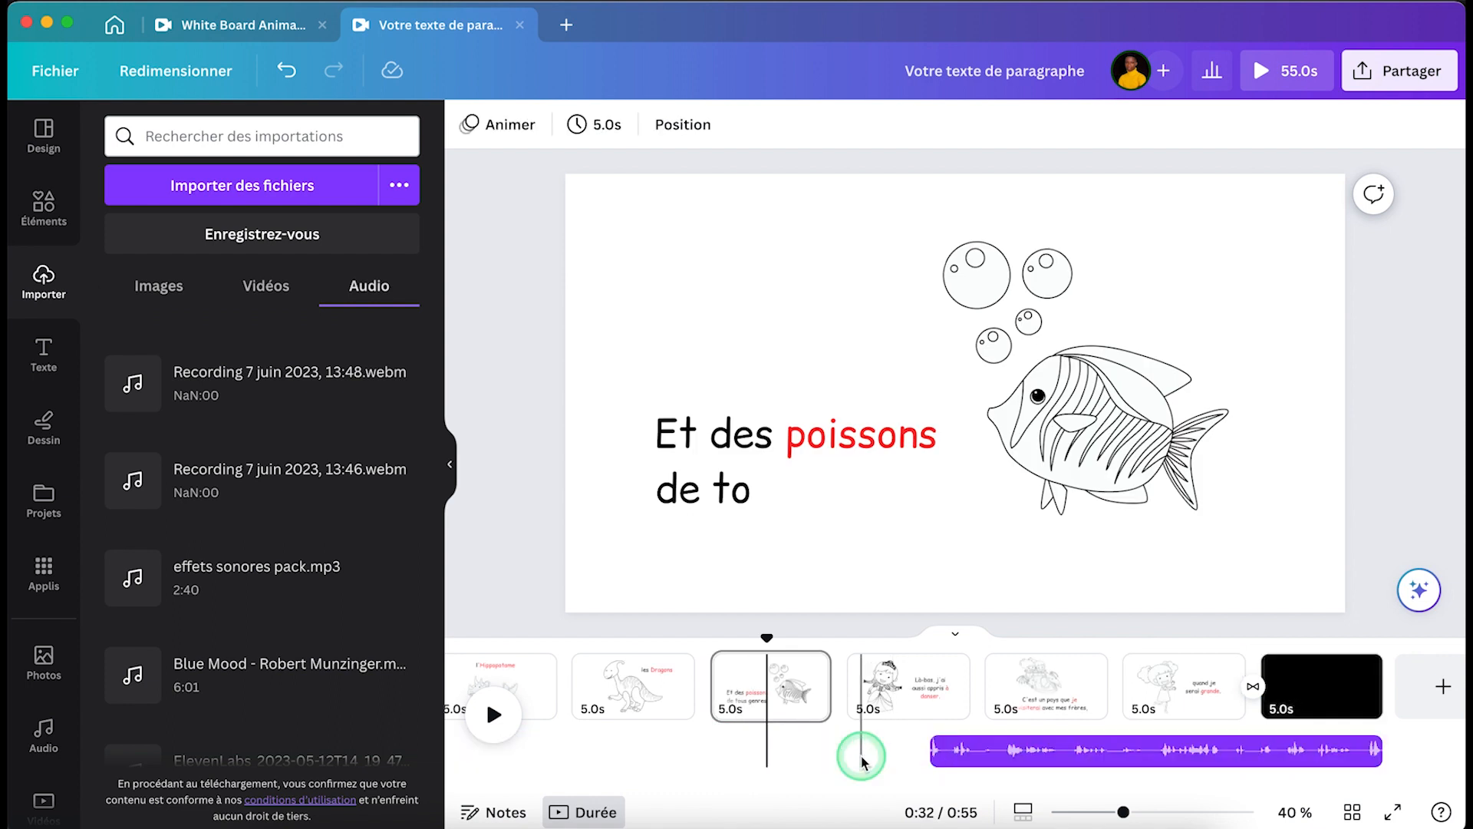
pyautogui.moveTo(1097, 752); pyautogui.dragTo(593, 790)
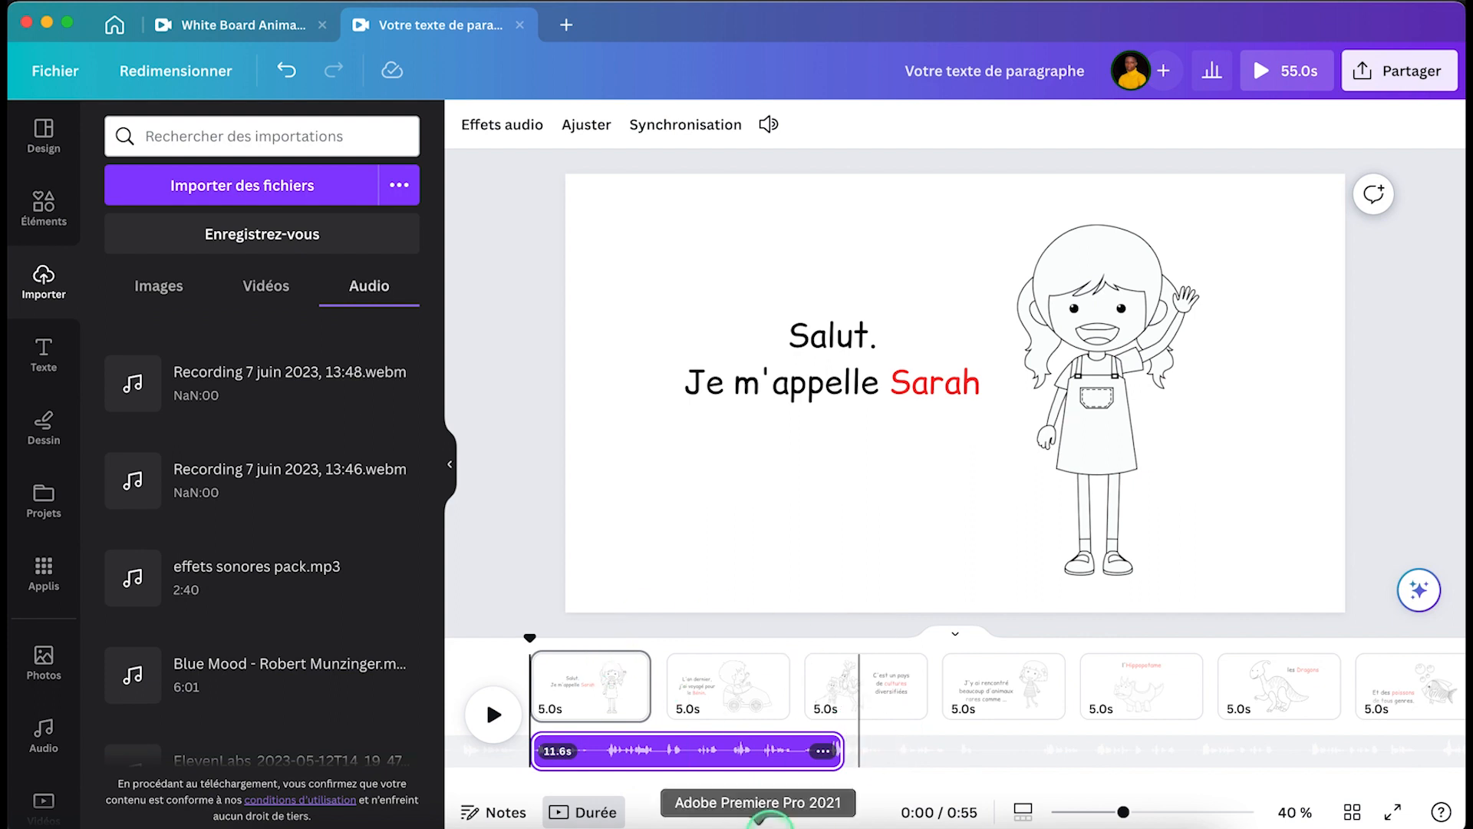
# Check the playback of the moved recording and extend its clip to 16.6 s from the start of page 1
pyautogui.click(494, 717)
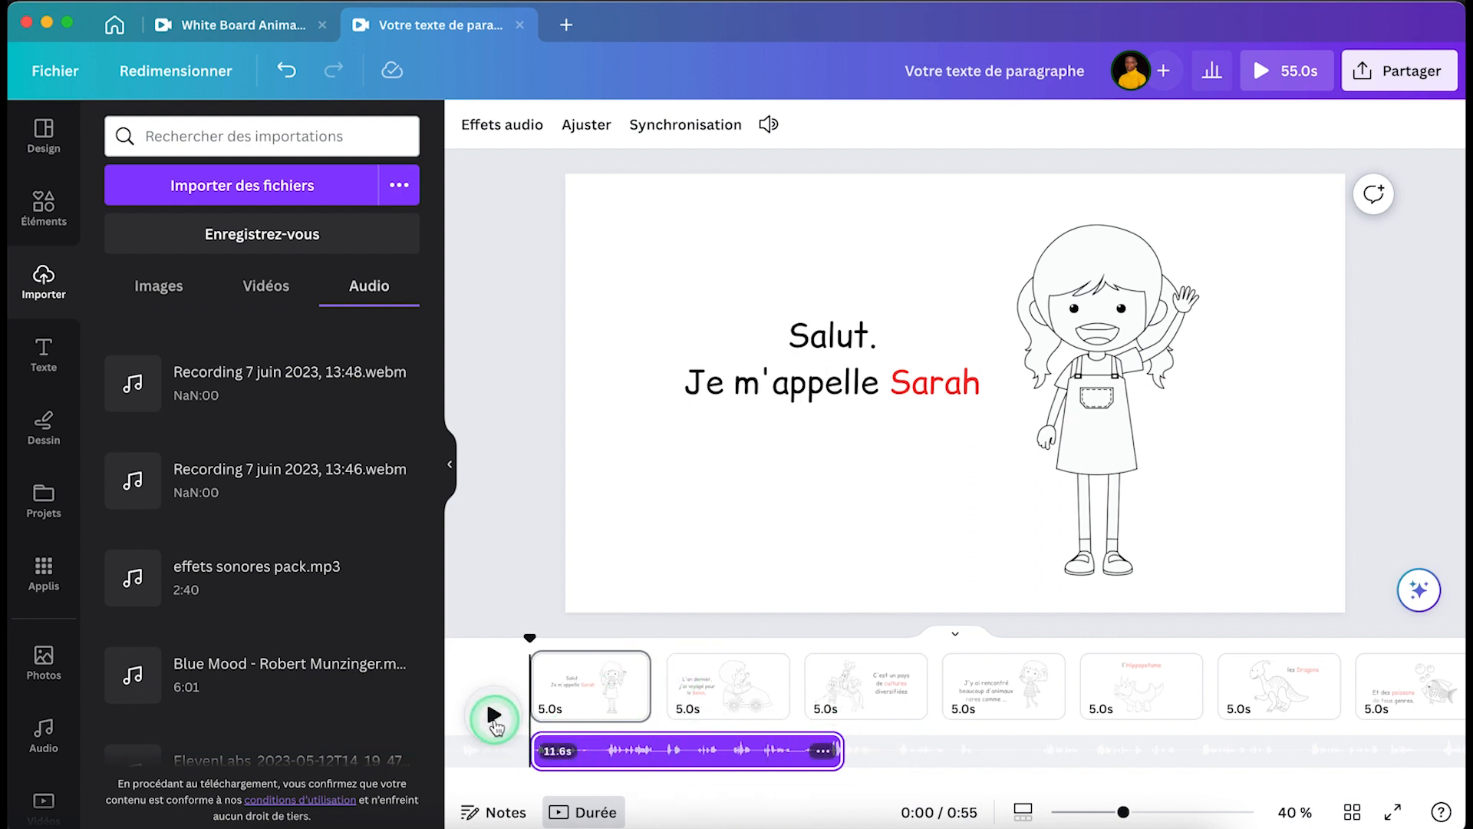
pyautogui.click(601, 748)
pyautogui.moveTo(601, 750); pyautogui.dragTo(746, 753)
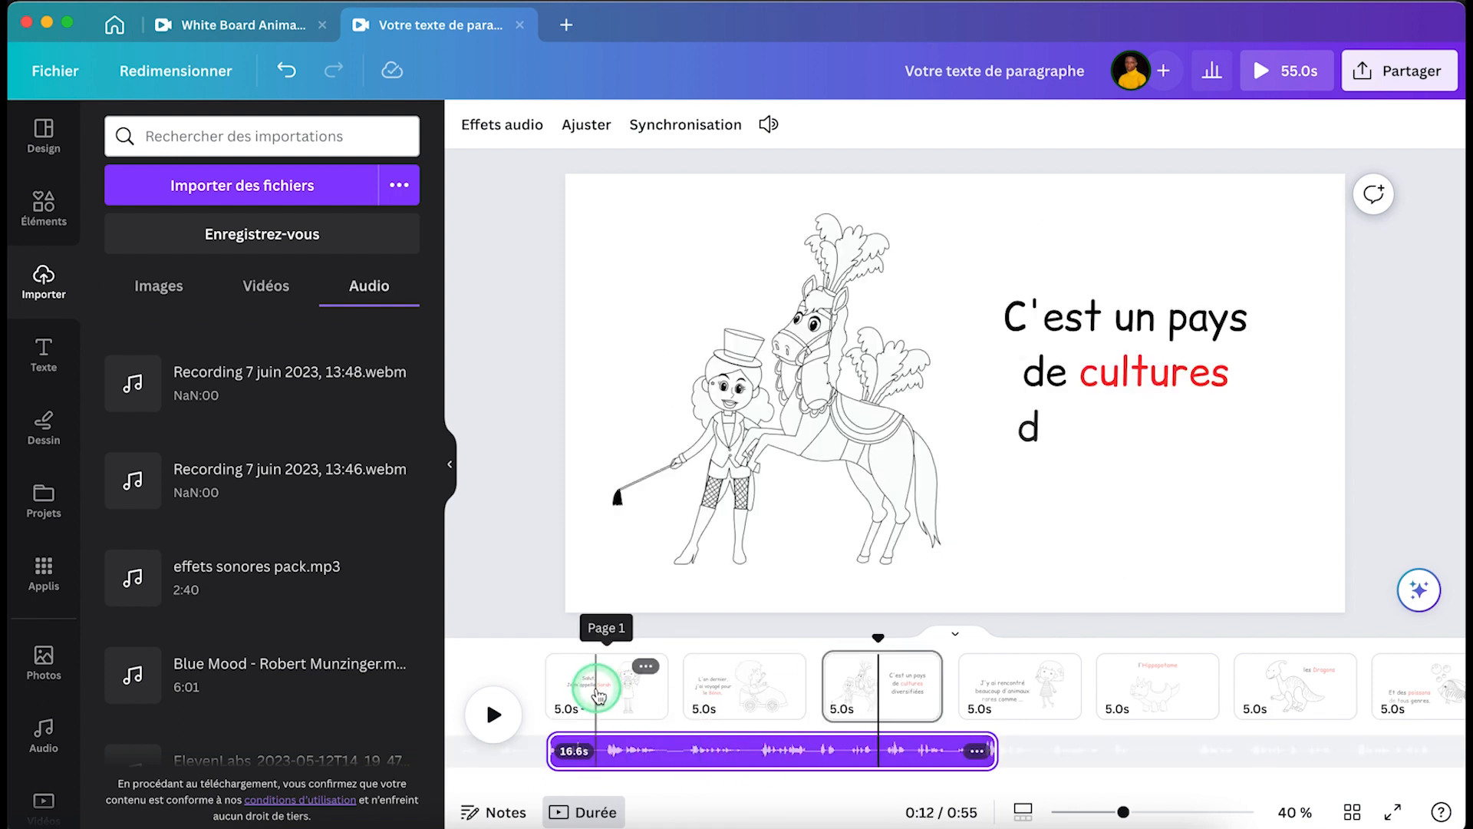
# Trim pages 1 to 4 to 2.2, 2.4, 2.7 and 3.0 s to match the voice-over, checking by playback
pyautogui.click(598, 695)
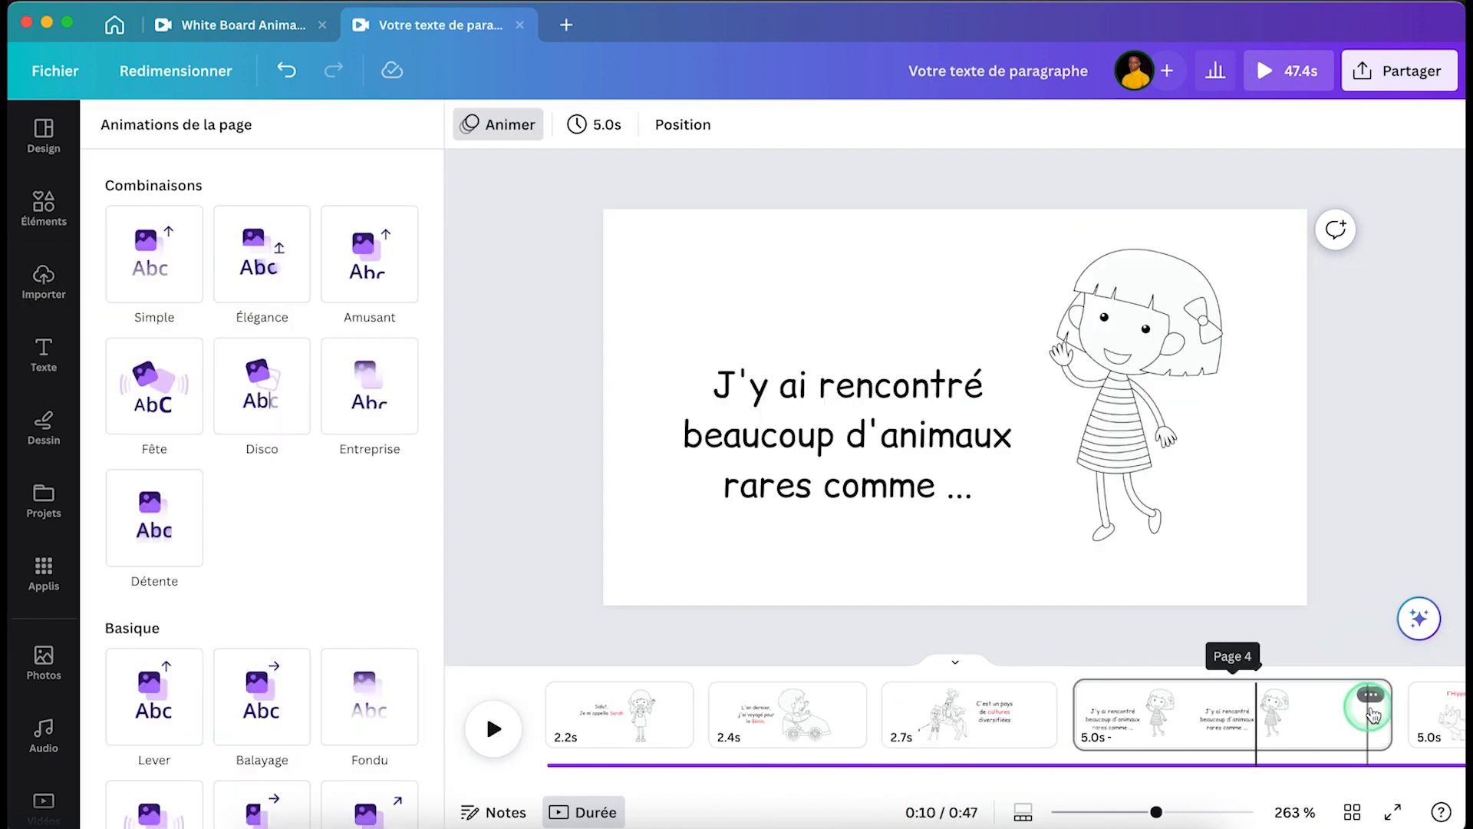
pyautogui.moveTo(1386, 713); pyautogui.dragTo(1048, 716)
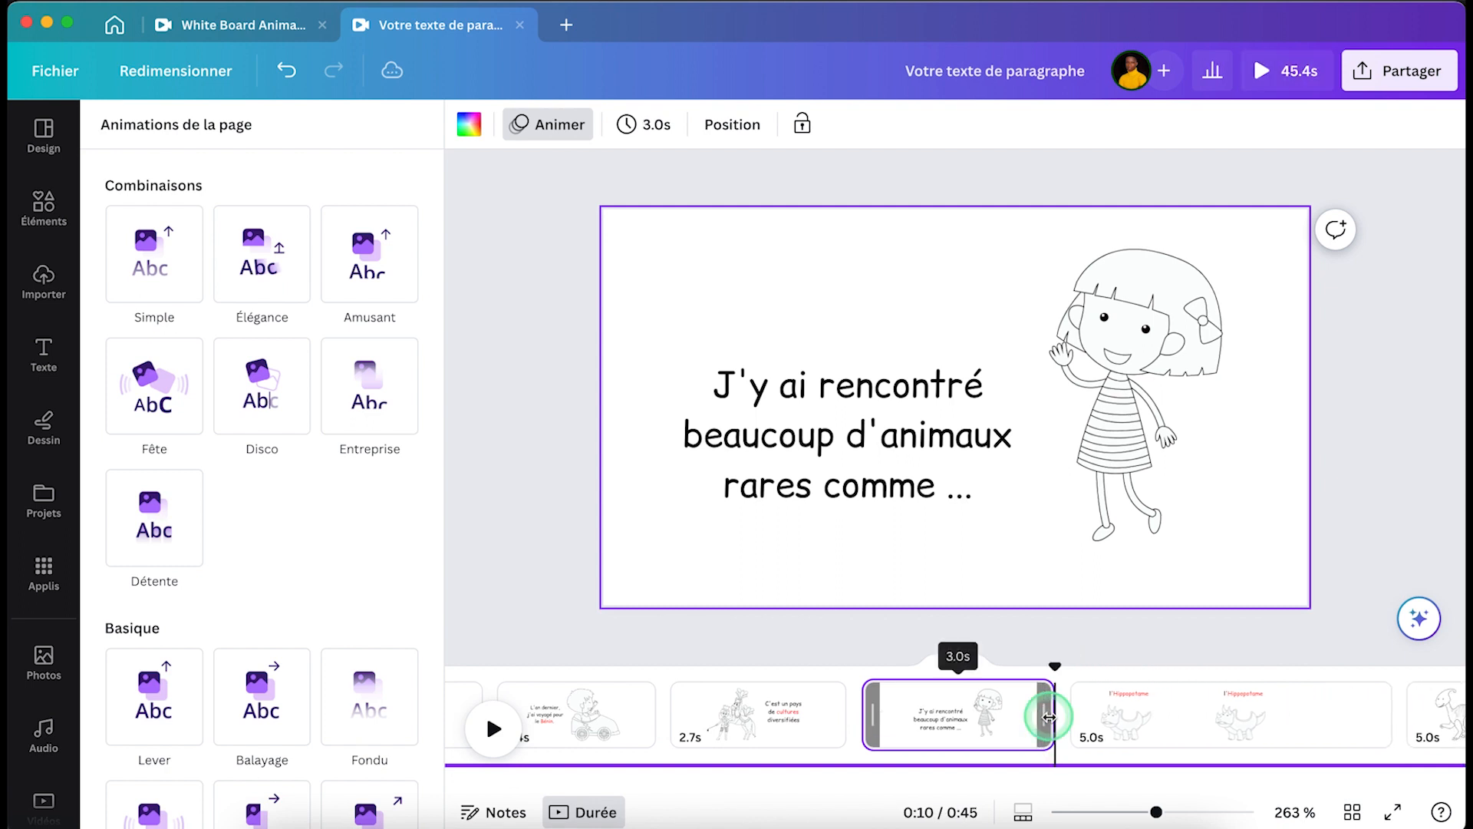
pyautogui.click(1009, 693)
pyautogui.press('space')
pyautogui.press('space')
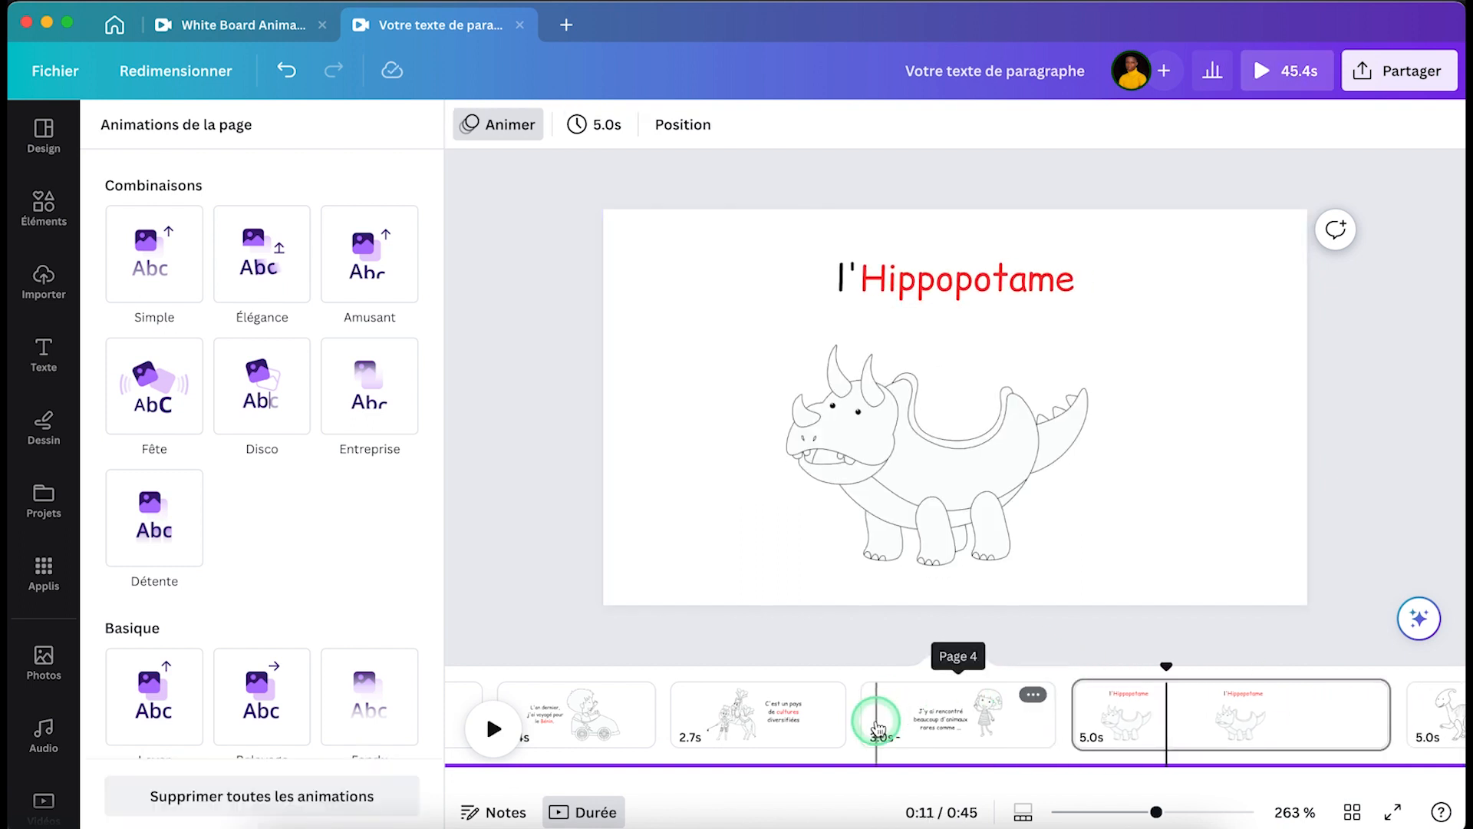
# Return the playhead to the start of page 1 and apply the "Machine à écrire" animation to that page's text
pyautogui.hscroll(-3, 883, 718)
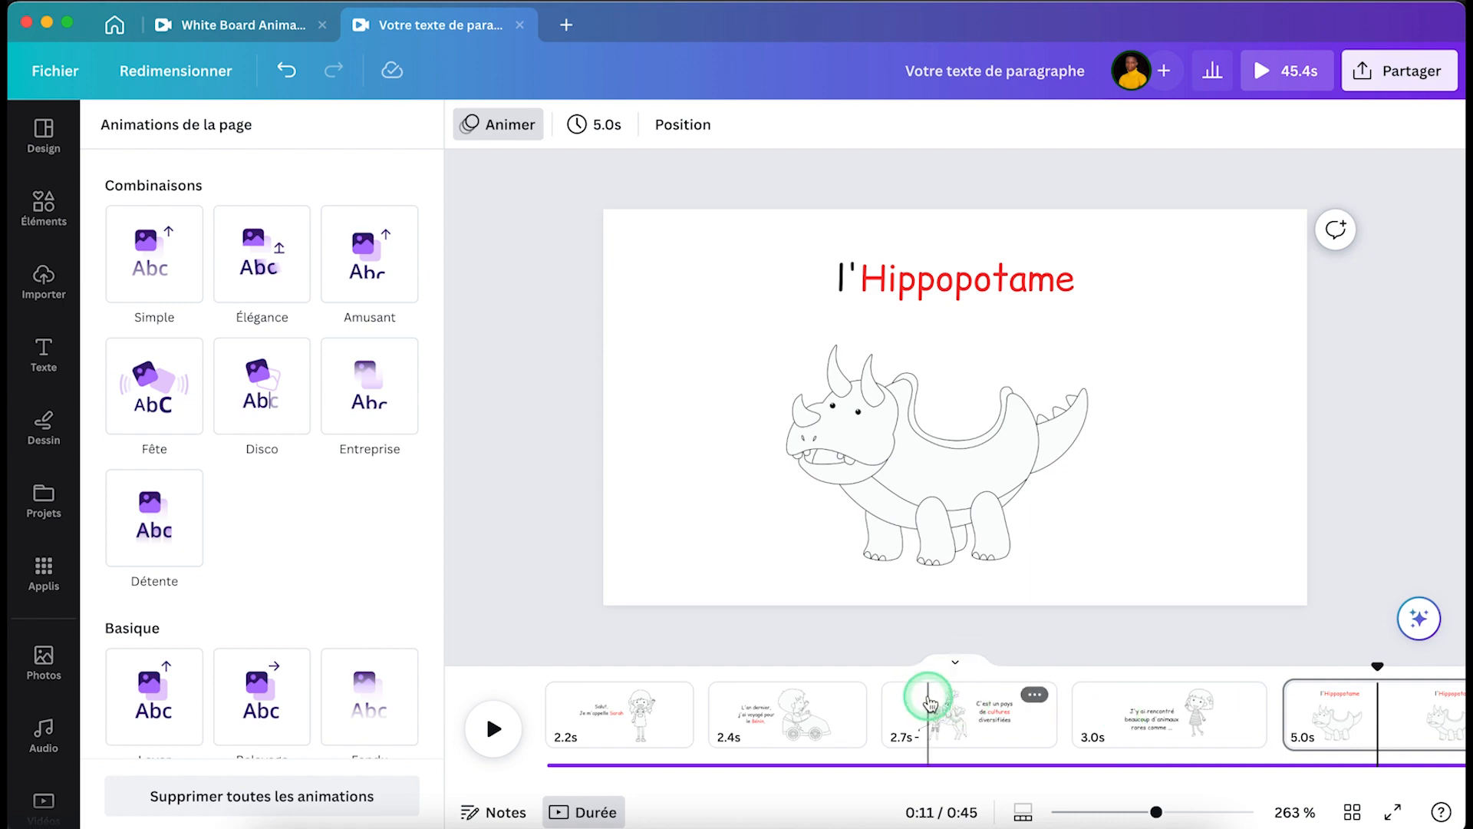
pyautogui.moveTo(1378, 668); pyautogui.dragTo(437, 680)
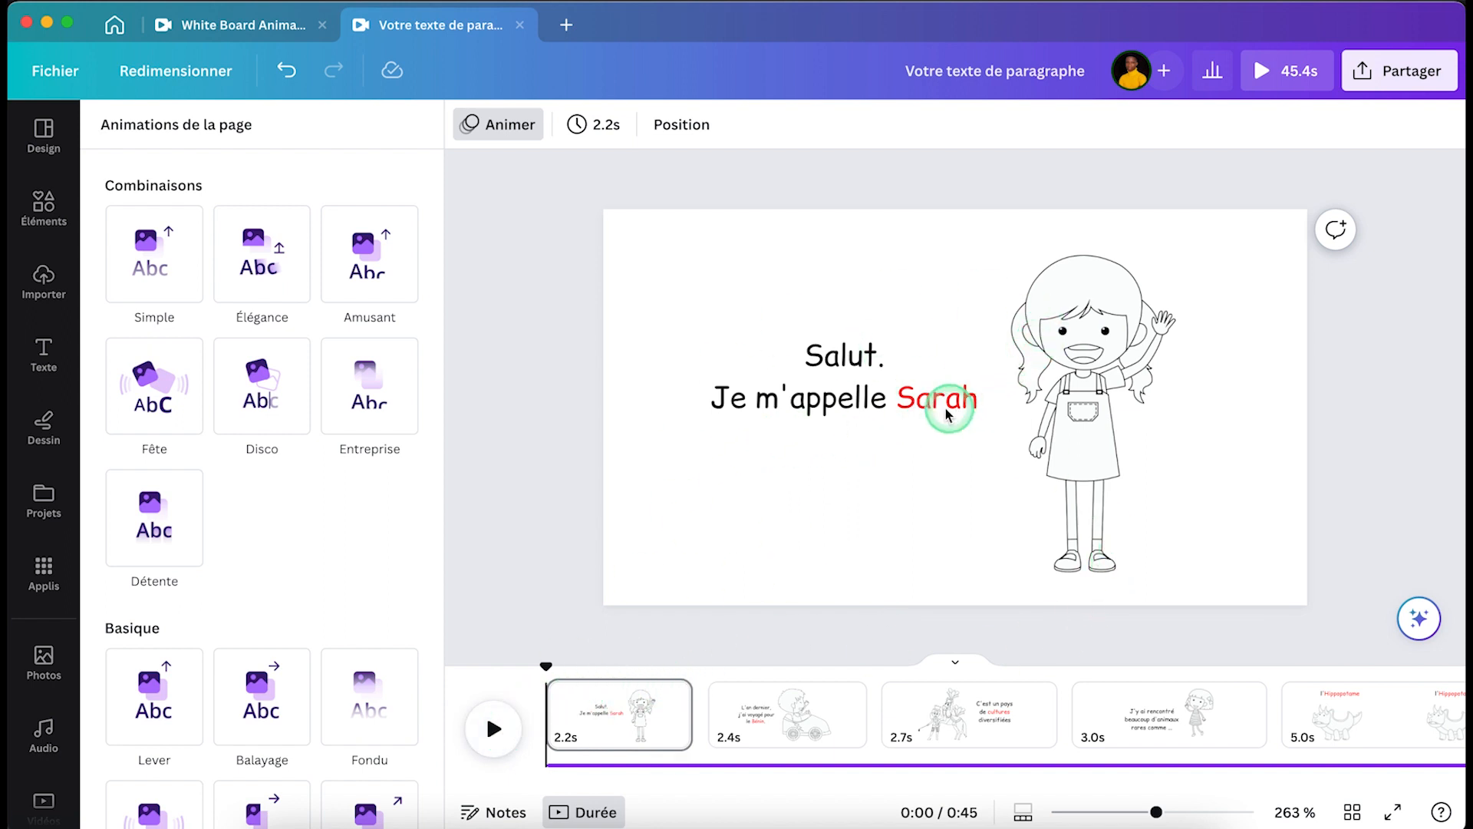
pyautogui.click(871, 390)
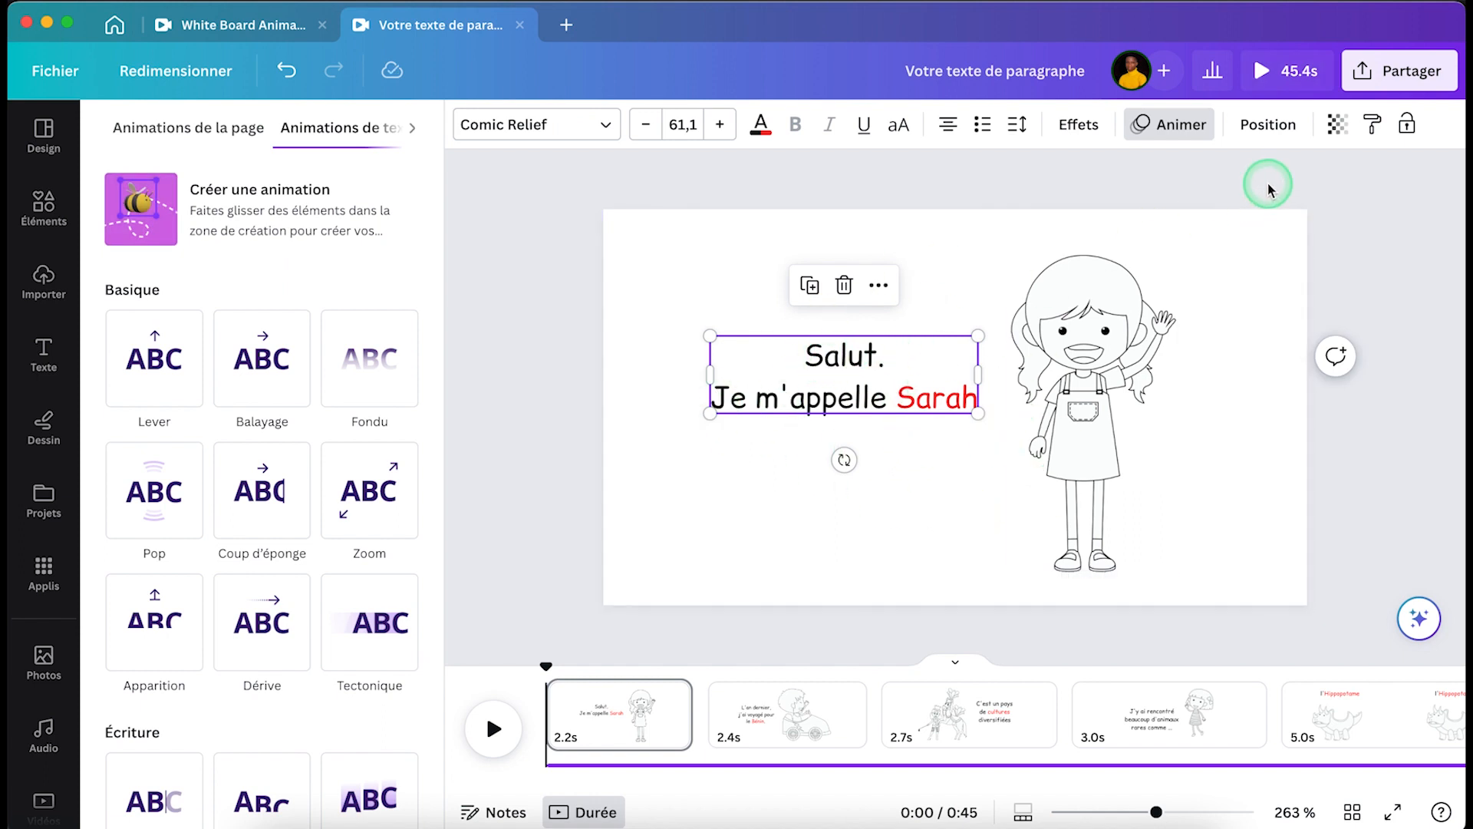
pyautogui.scroll(-2, 306, 579)
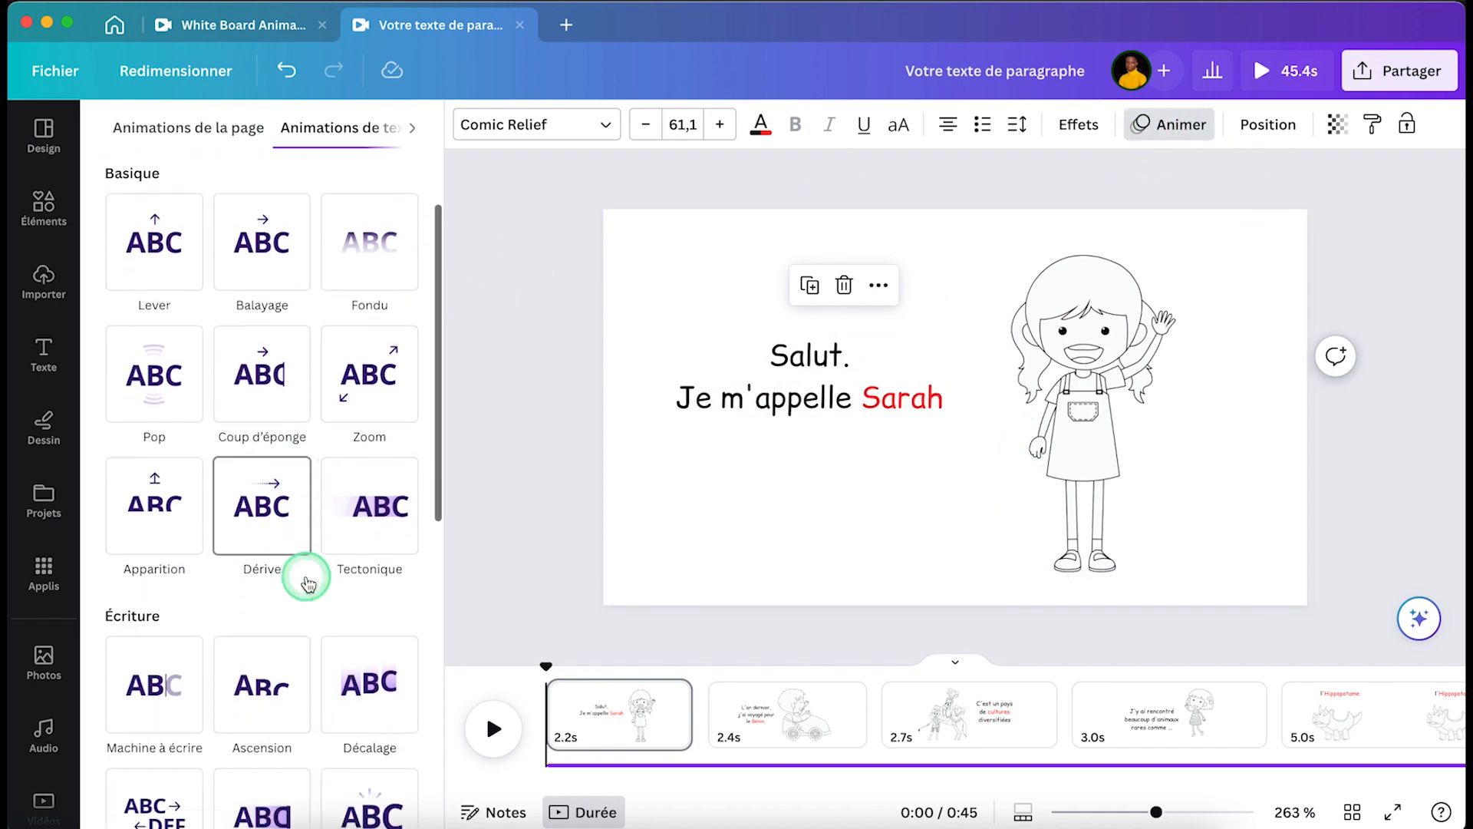
pyautogui.scroll(-2, 305, 583)
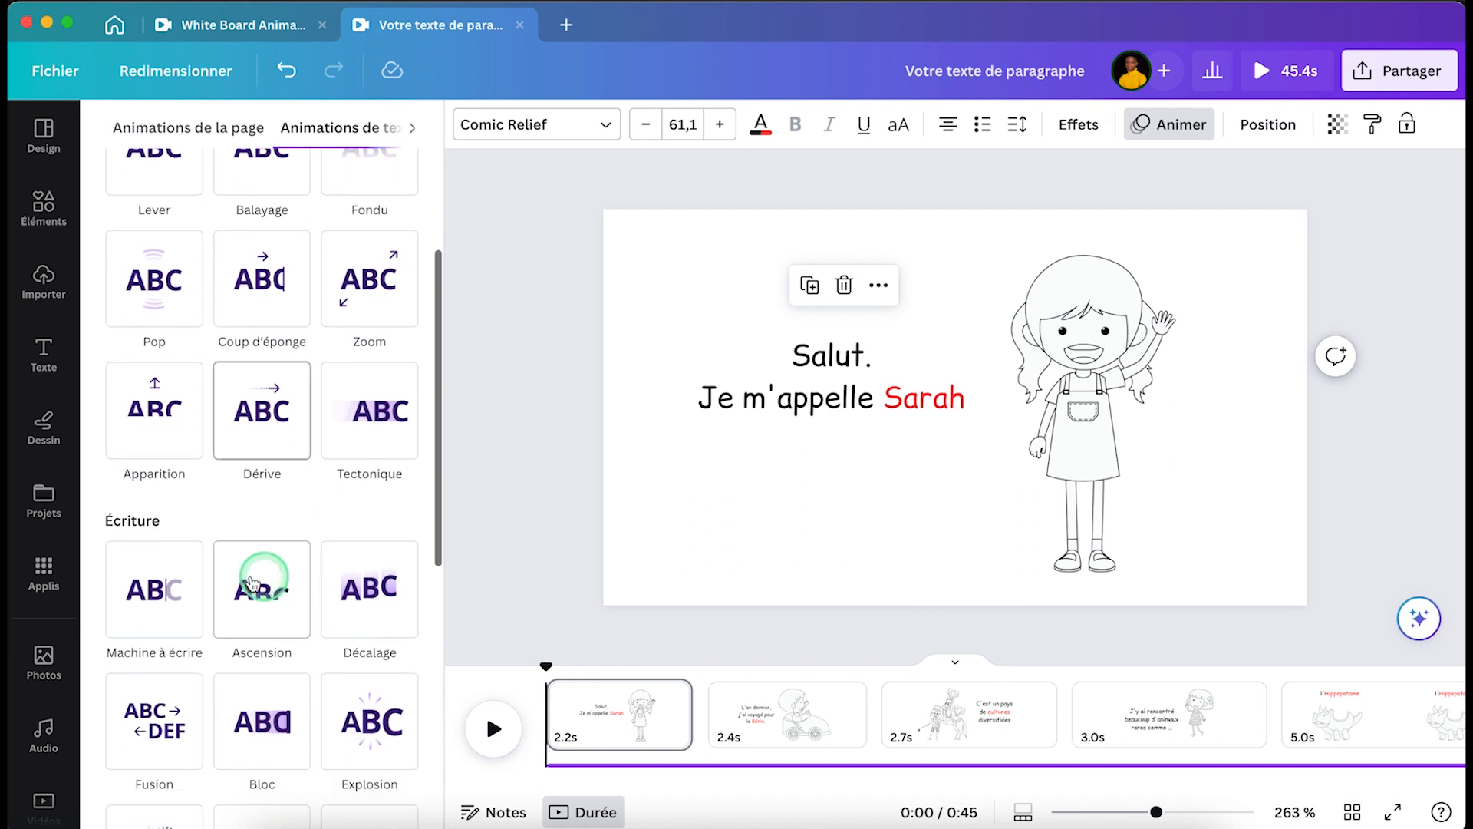
pyautogui.click(170, 587)
# Apply the Zoom animation to the waving girl doodle on page 1 and play the page through to page 2
pyautogui.click(1079, 393)
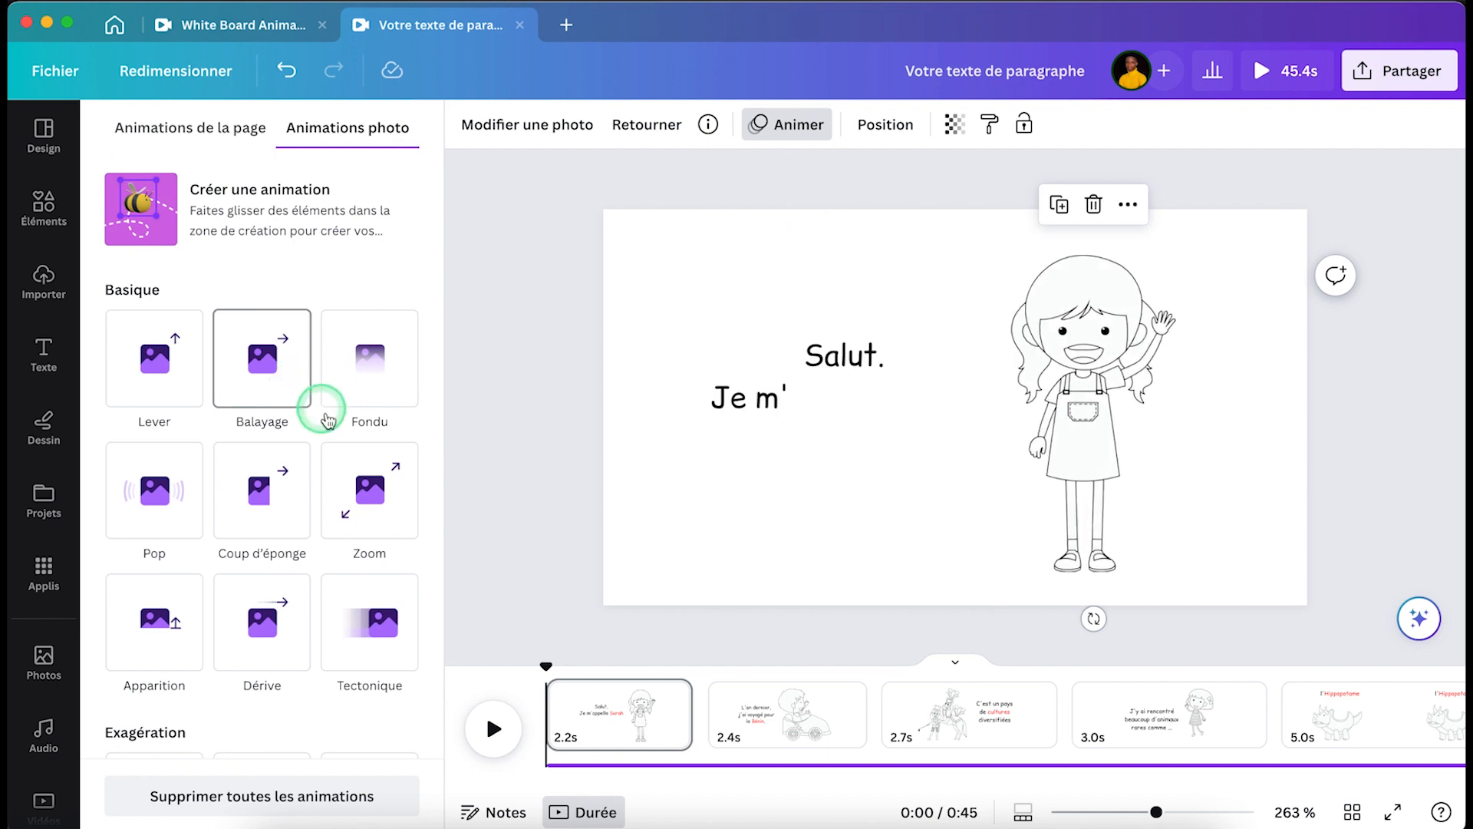
pyautogui.click(366, 525)
pyautogui.click(495, 727)
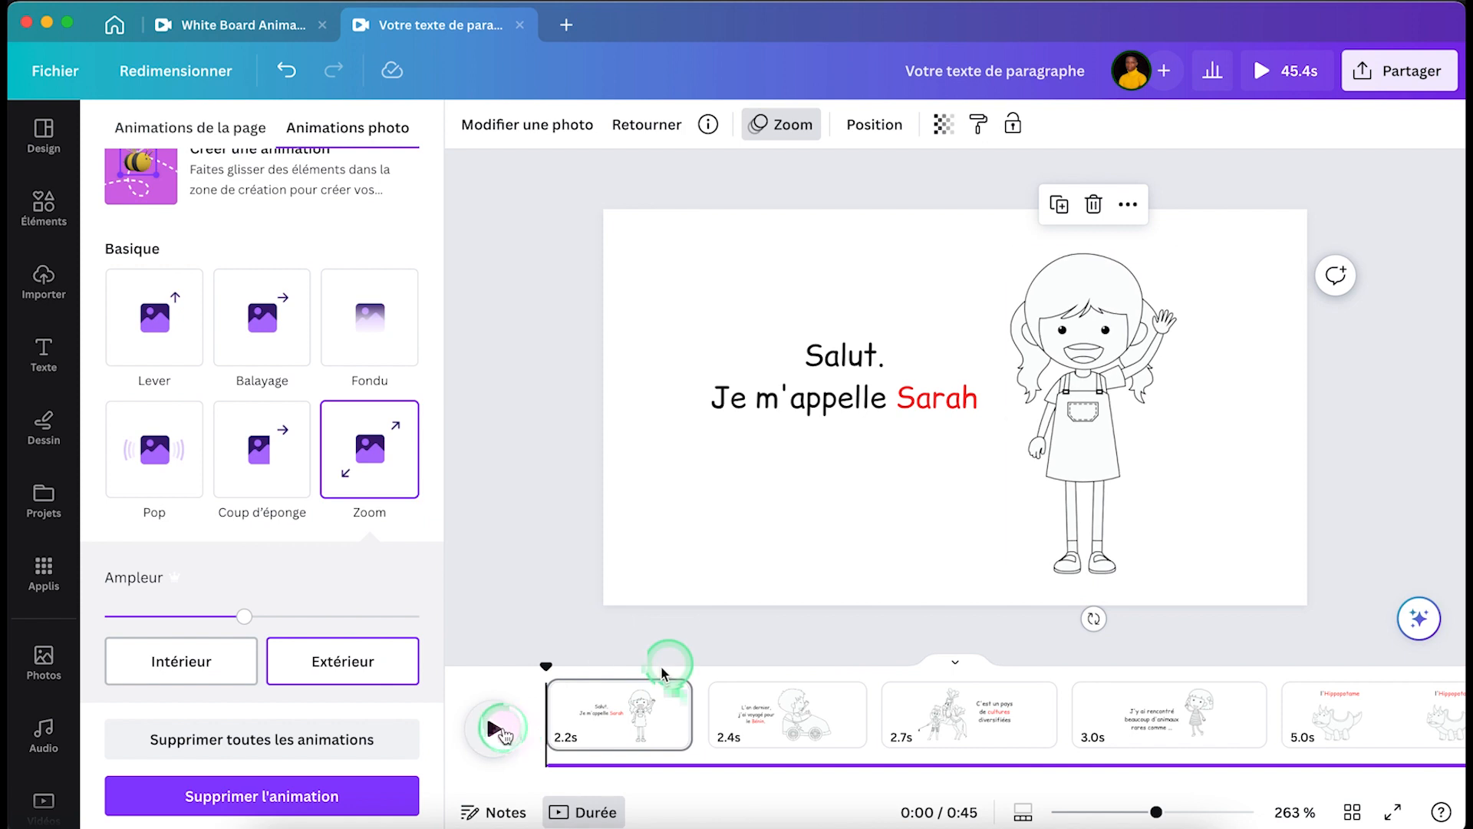
pyautogui.click(499, 727)
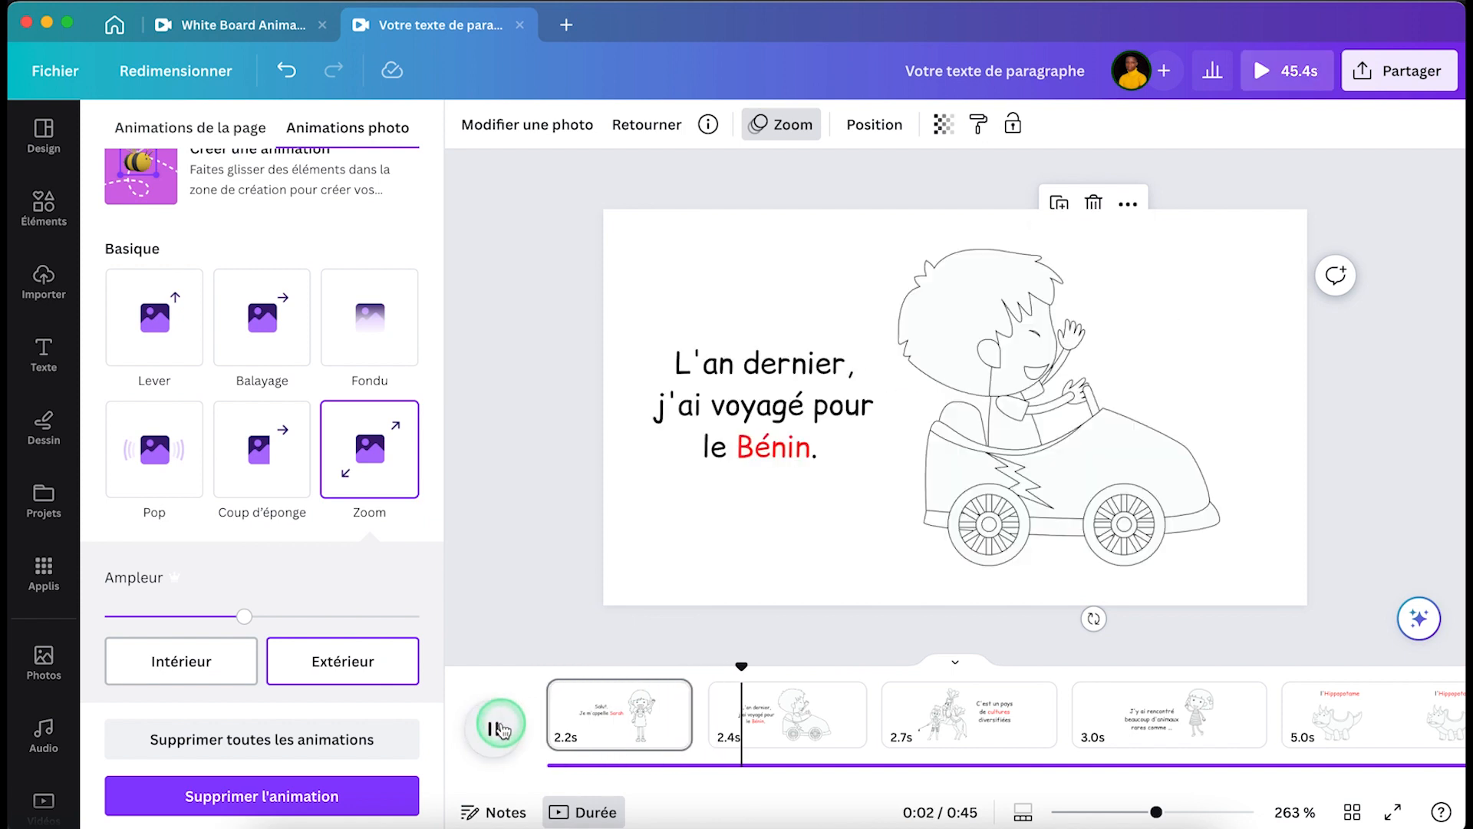
pyautogui.click(623, 623)
# Apply the "Machine à écrire" animation to the text on page 2
pyautogui.click(795, 401)
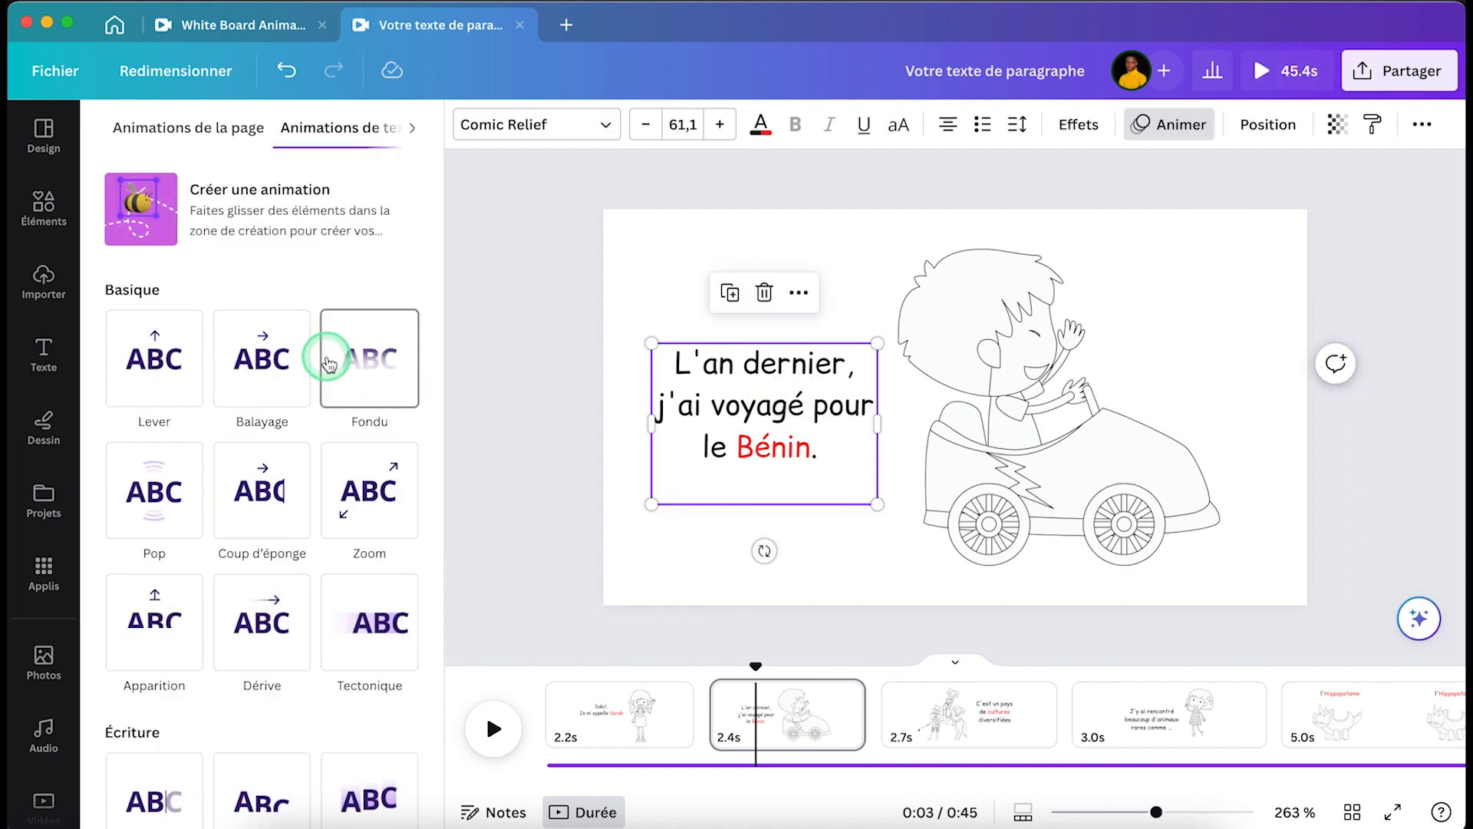
pyautogui.scroll(-5, 325, 366)
pyautogui.click(155, 349)
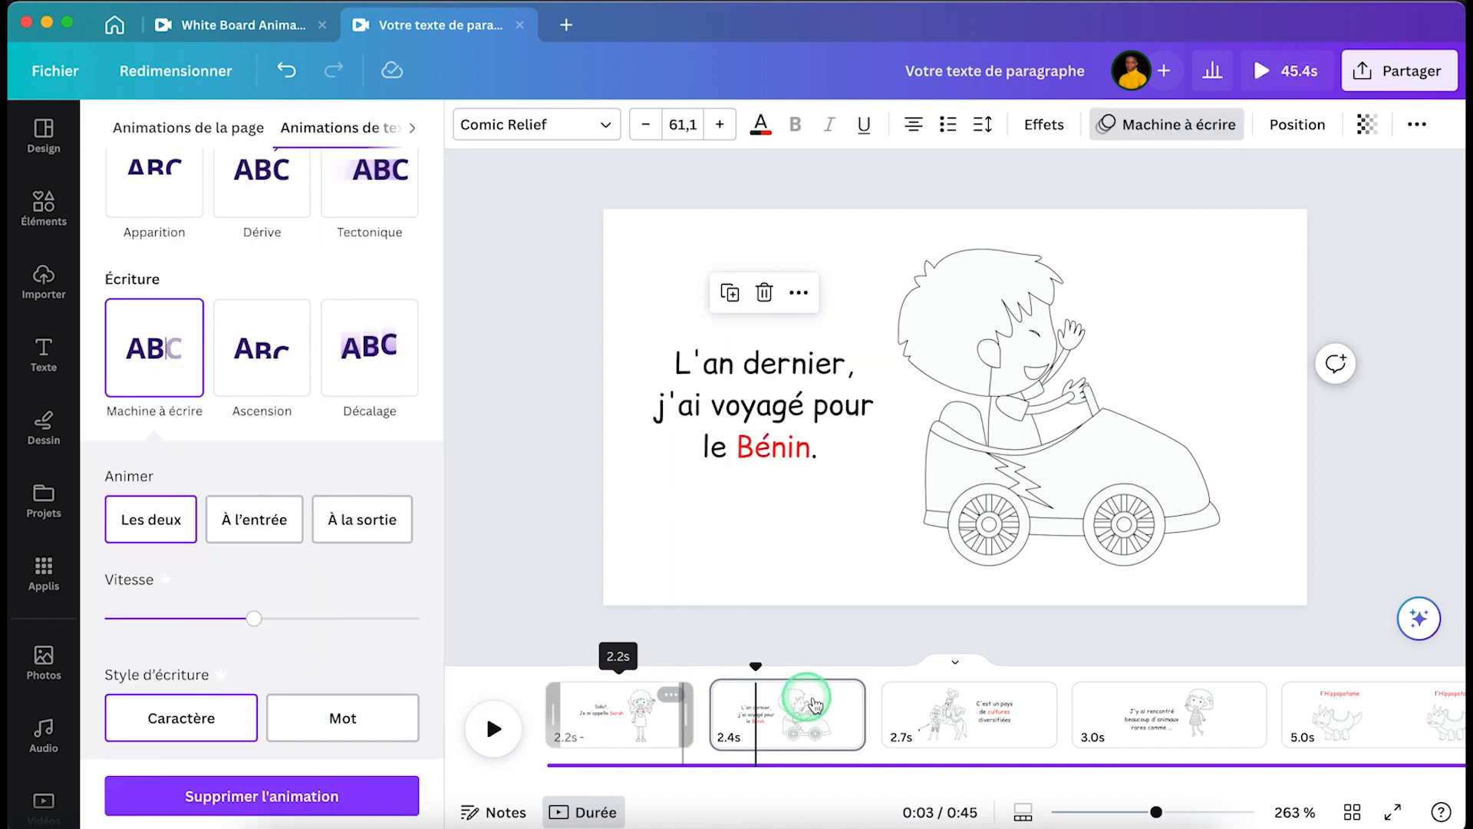
# Apply the "Balayage" animation to the boy-in-car doodle on page 2, animating it only "À l'entrée"
pyautogui.click(1094, 330)
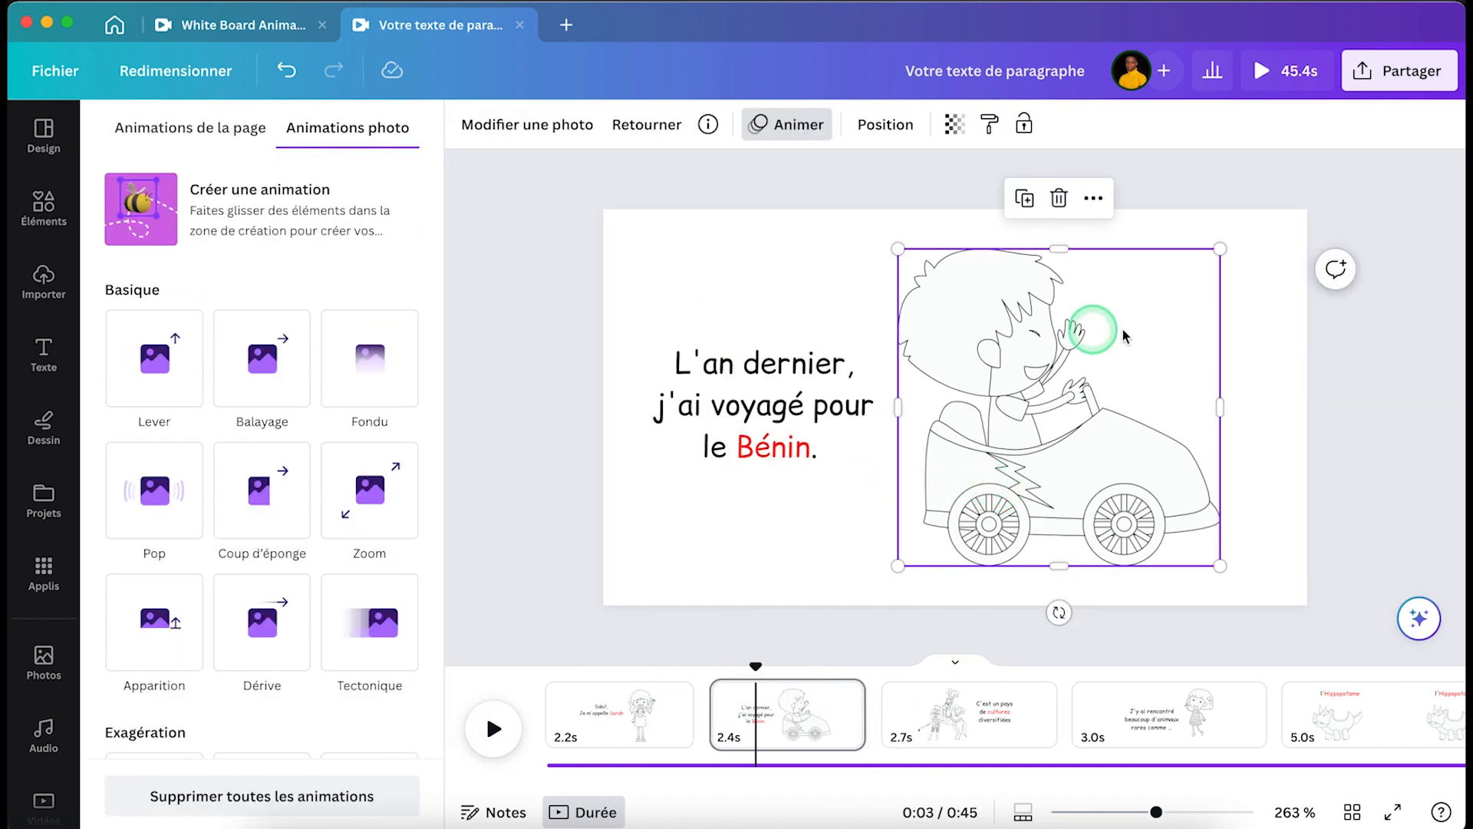
pyautogui.click(261, 349)
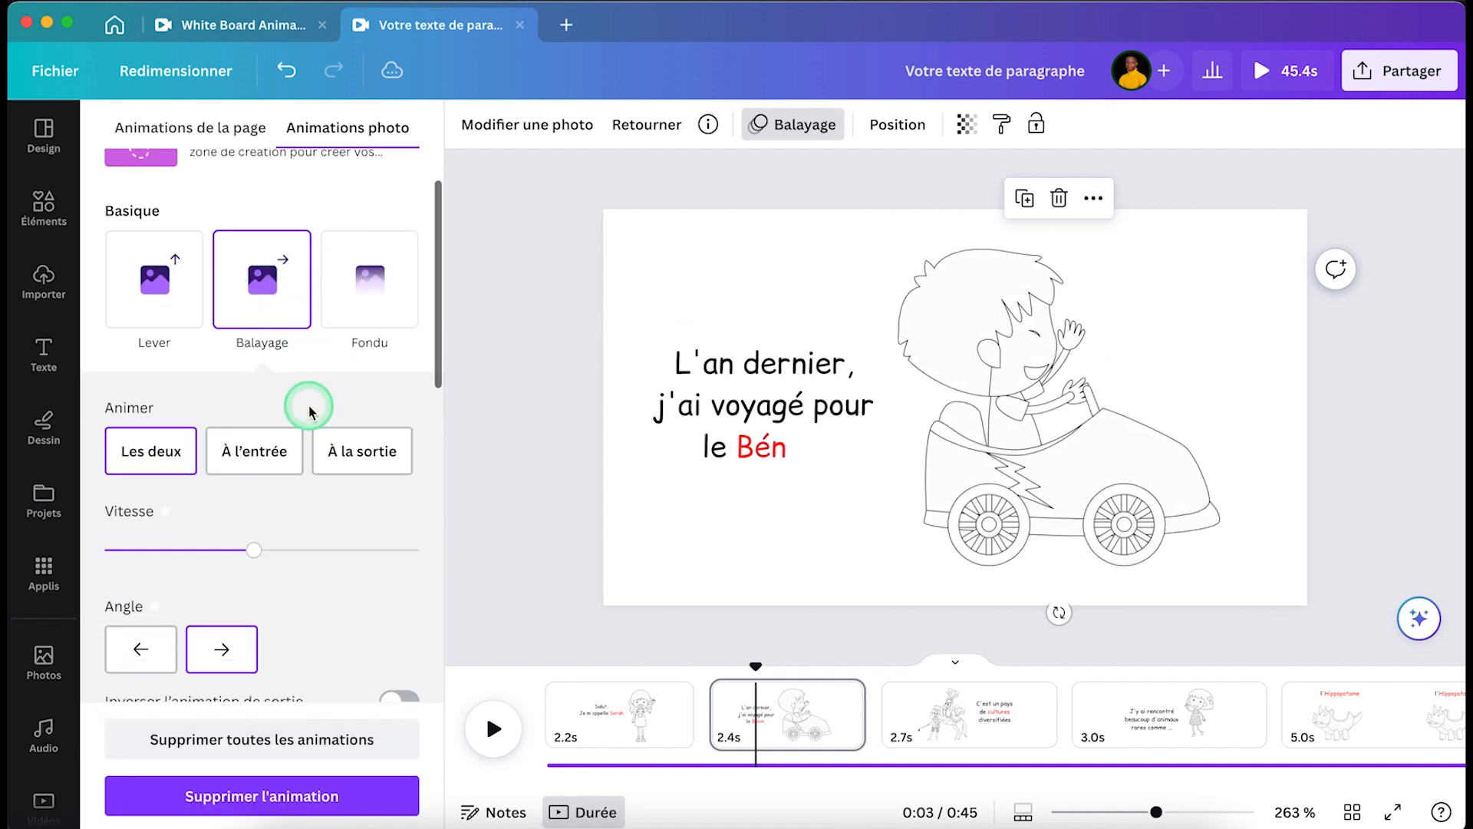
pyautogui.click(296, 434)
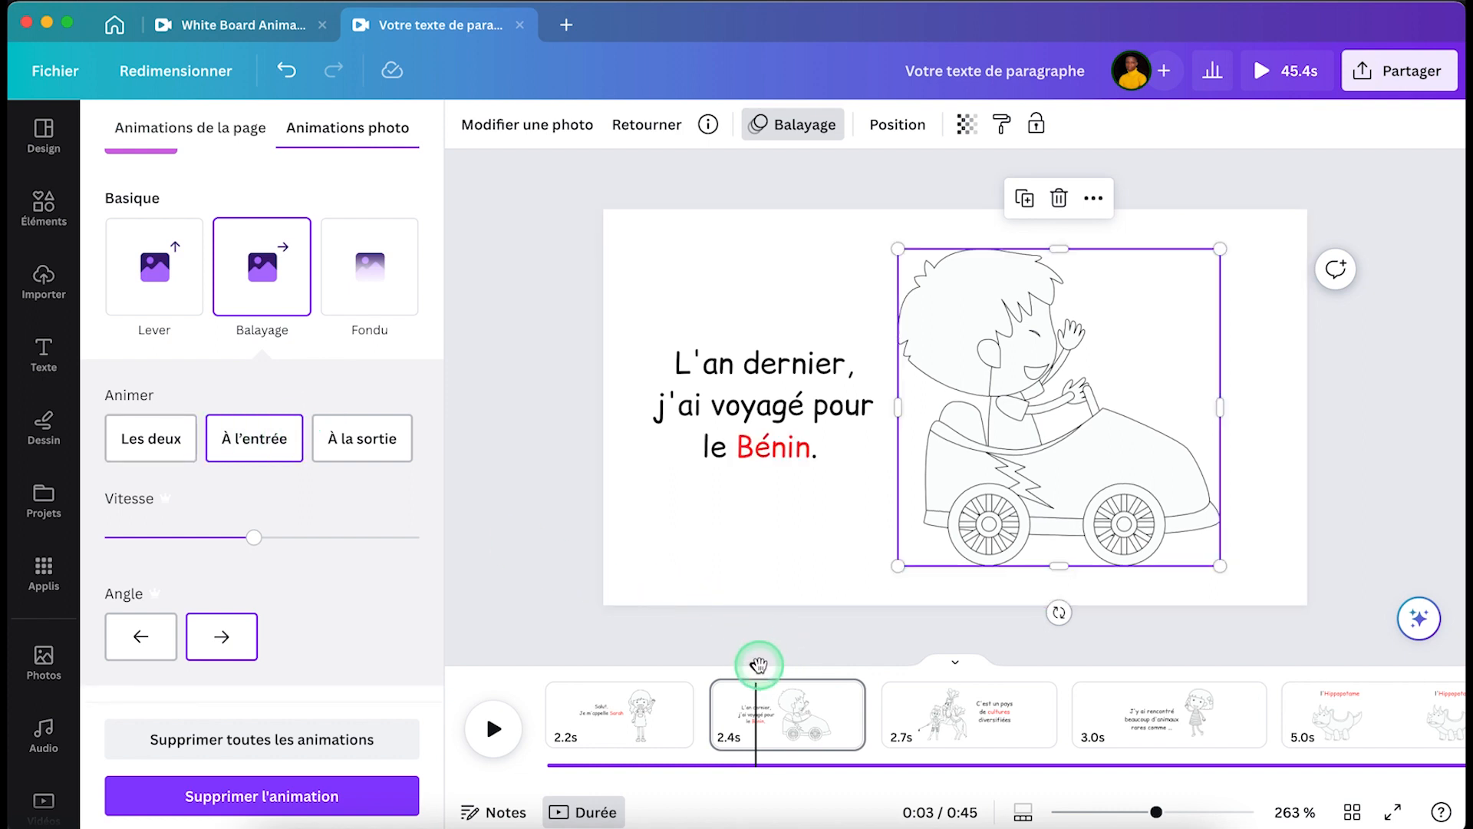
# Look at page 3, and return the playhead to the start of page 1 to preview the animations
pyautogui.click(963, 706)
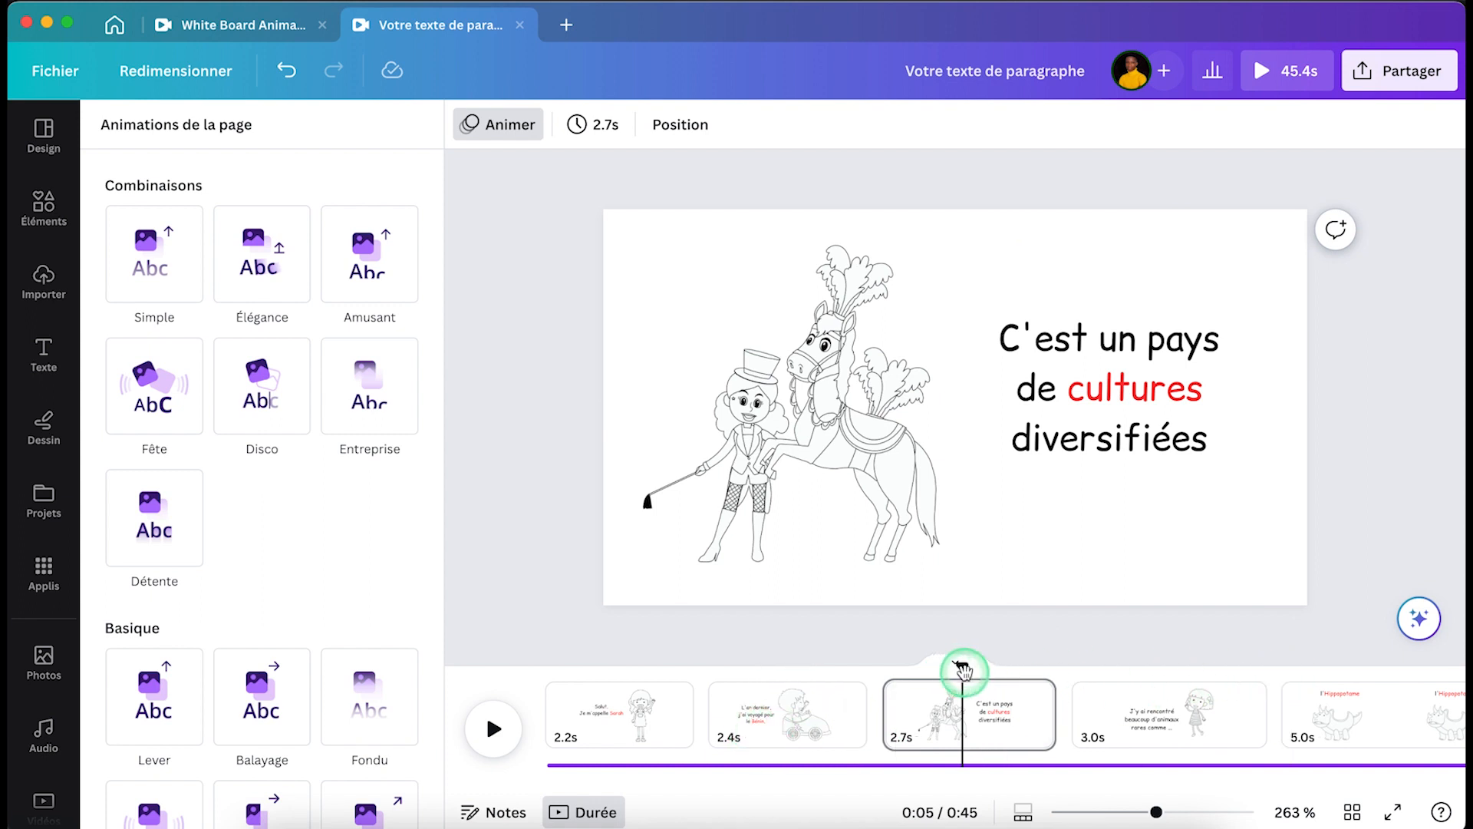
pyautogui.moveTo(965, 673); pyautogui.dragTo(537, 660)
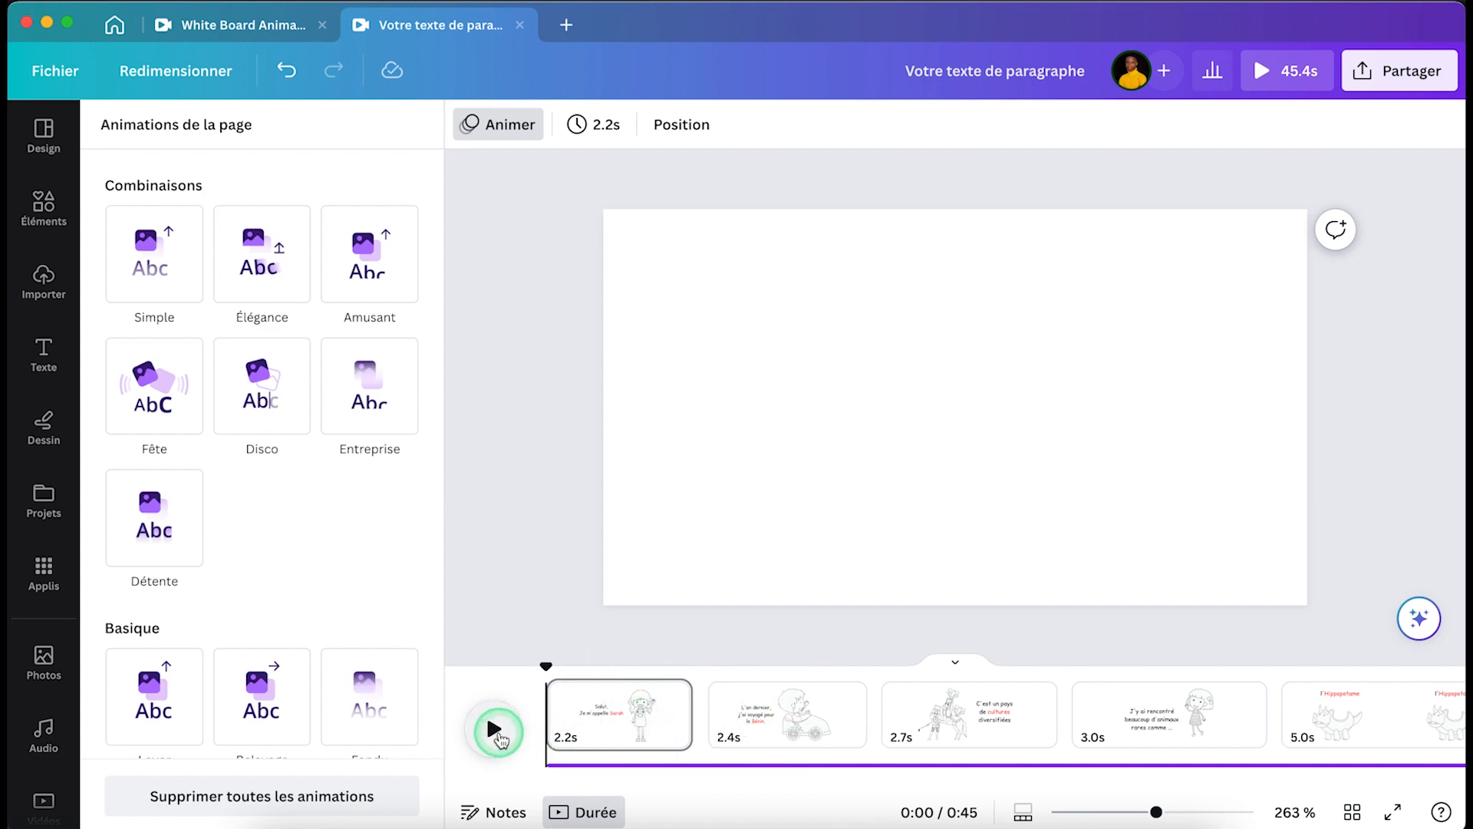
pyautogui.click(605, 370)
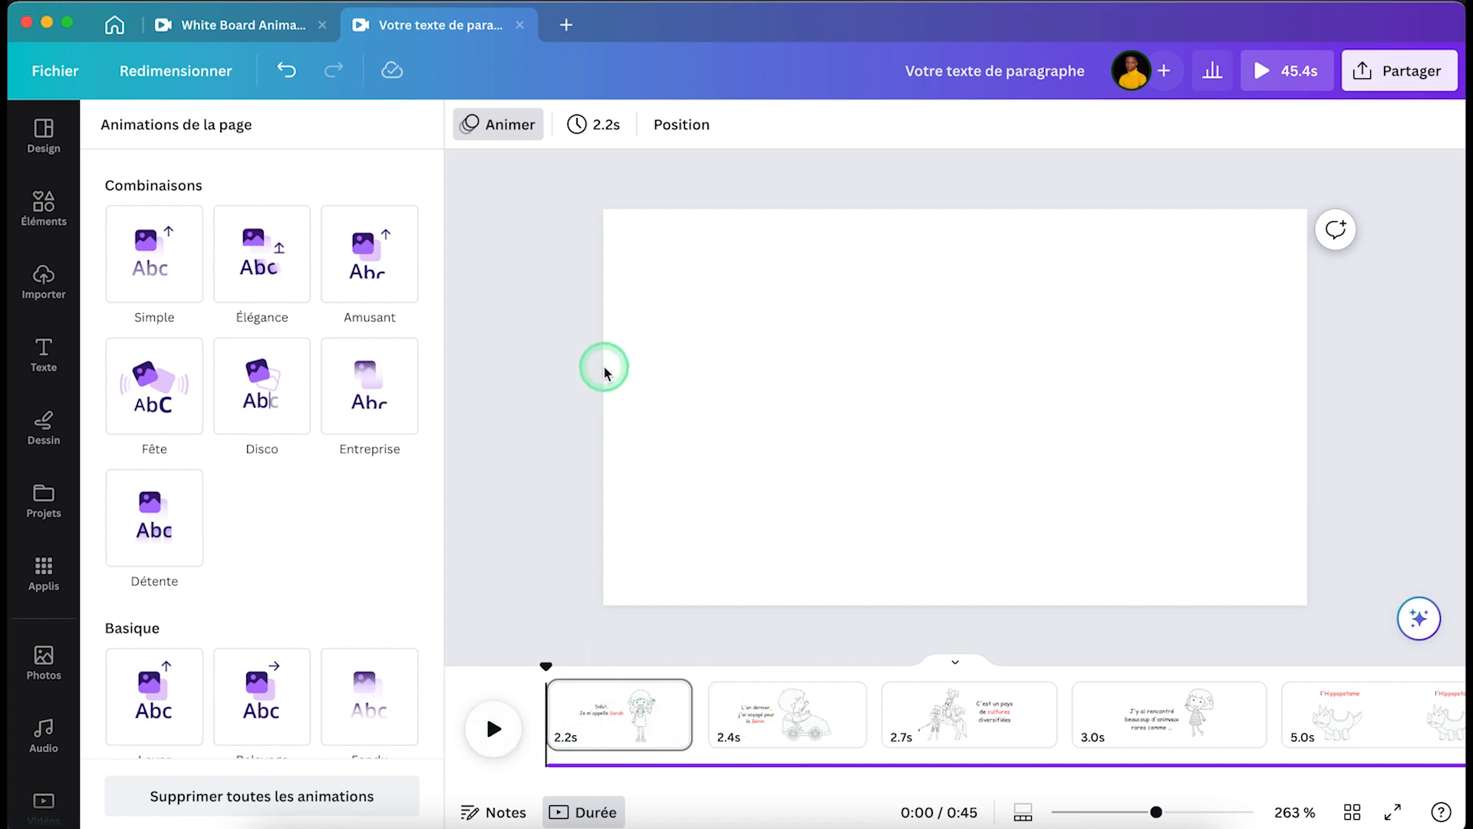
# Switch to the open "White Board Animation" design and select the 26.8 s audio track beneath its voice recording
pyautogui.click(204, 23)
pyautogui.click(588, 519)
pyautogui.click(634, 764)
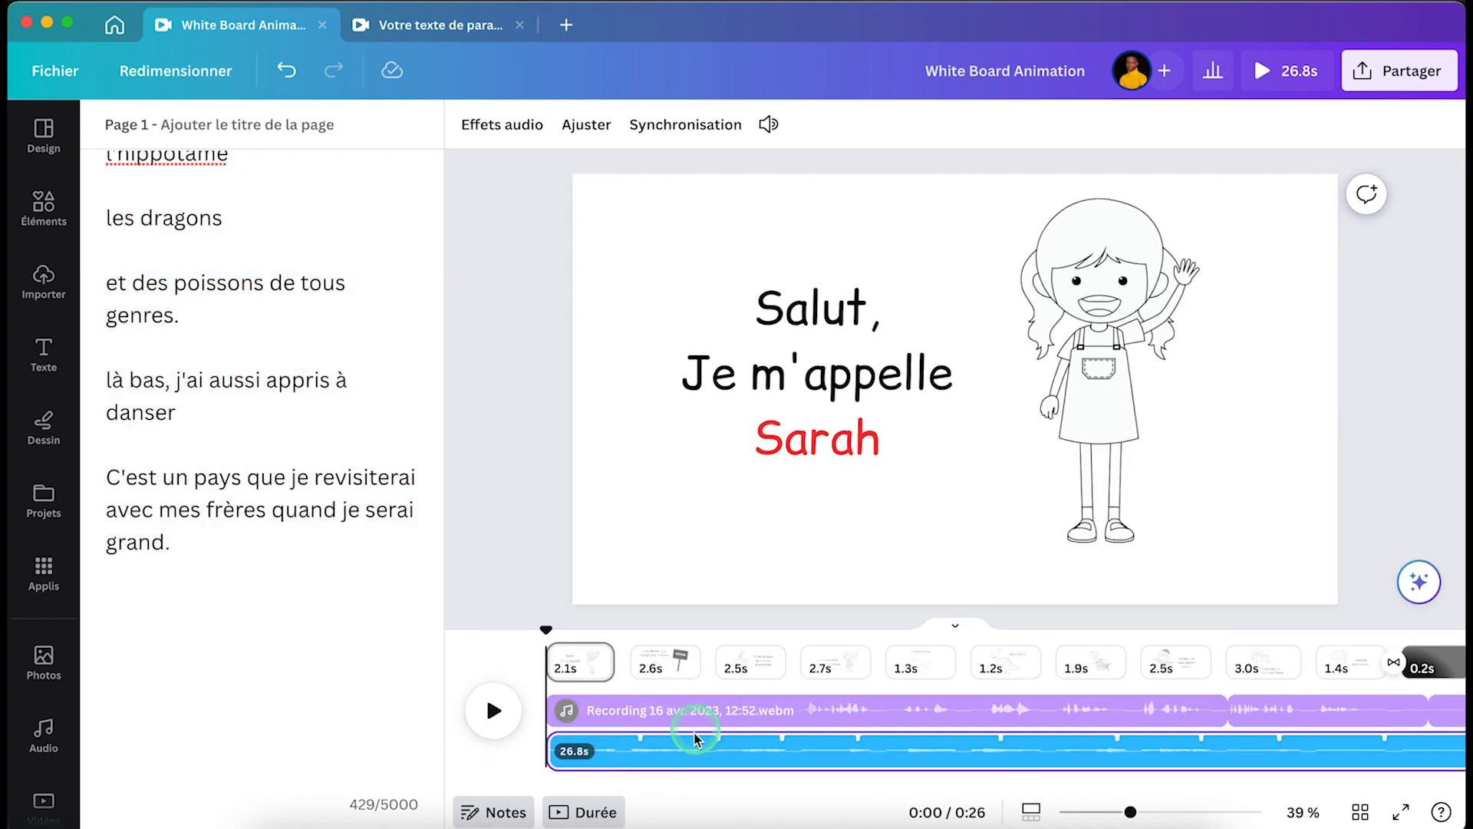
# In the "Votre texte de paragraphe" design, search the audio library for "morning snowflake" and add the music track beneath the voice recording
pyautogui.click(695, 725)
pyautogui.write('g snowflake')
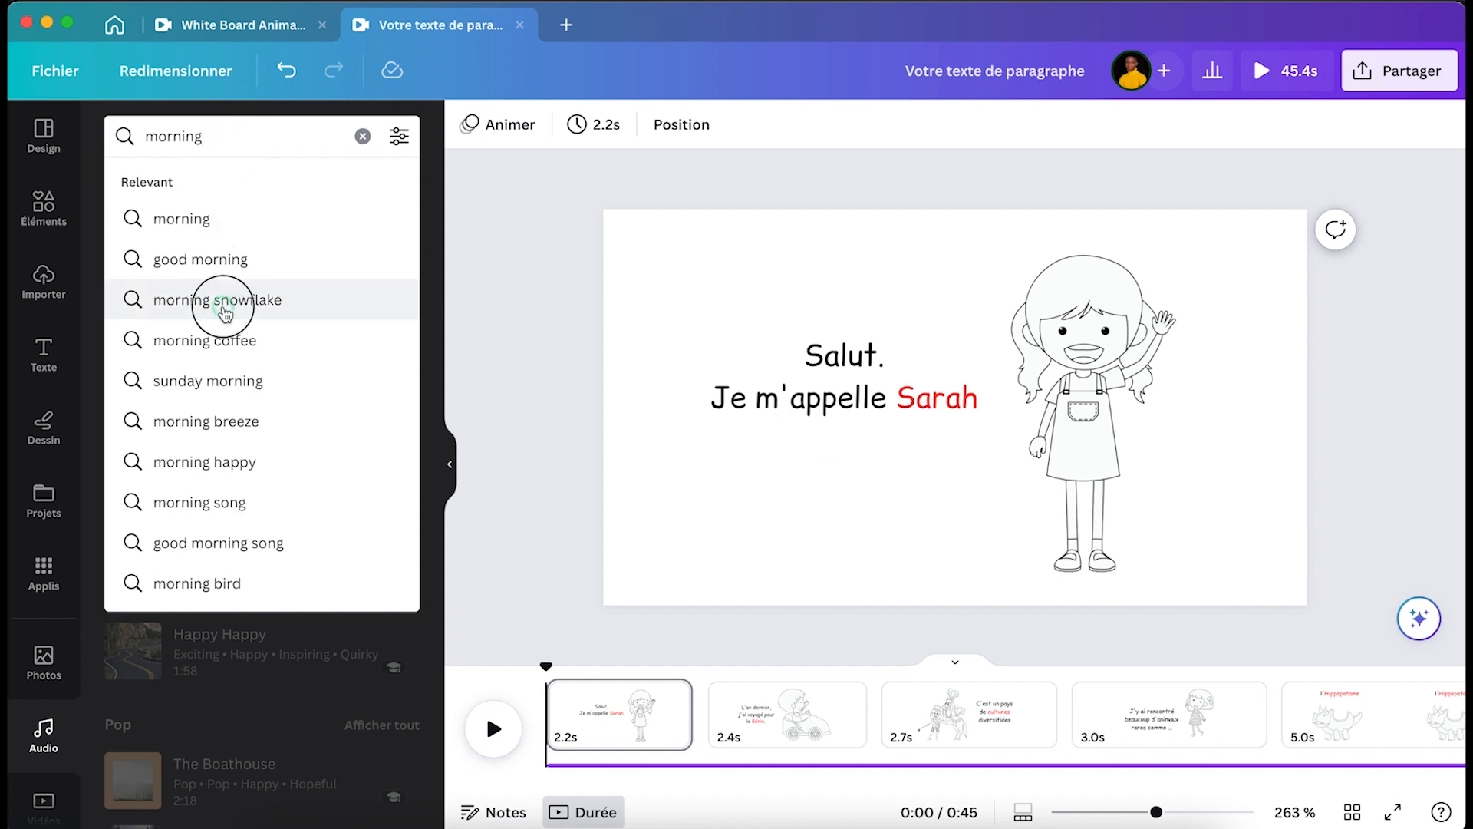
pyautogui.click(219, 299)
pyautogui.click(603, 717)
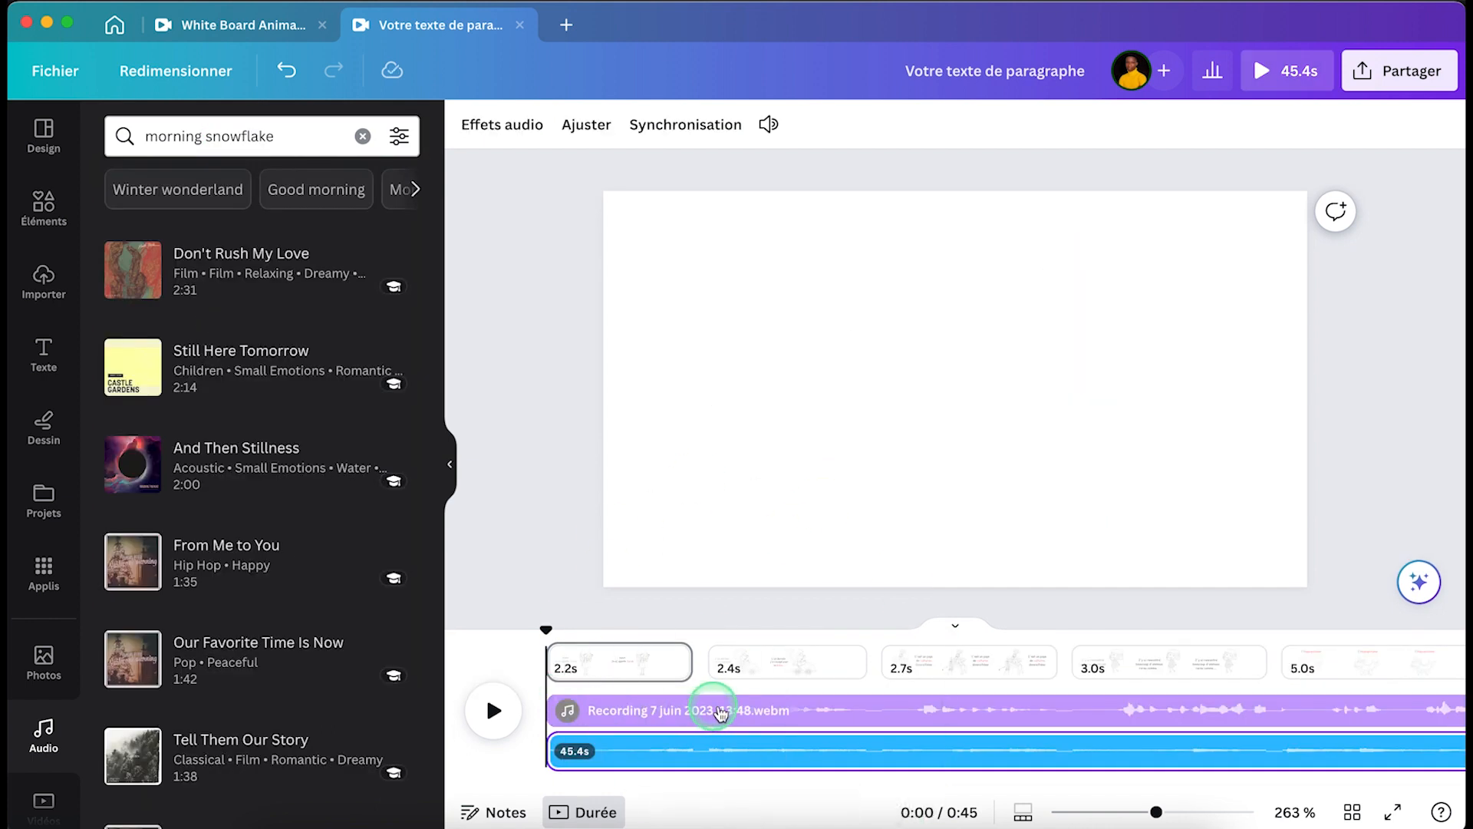
# Set the volume of the music track beneath the voice recording to 20
pyautogui.click(811, 761)
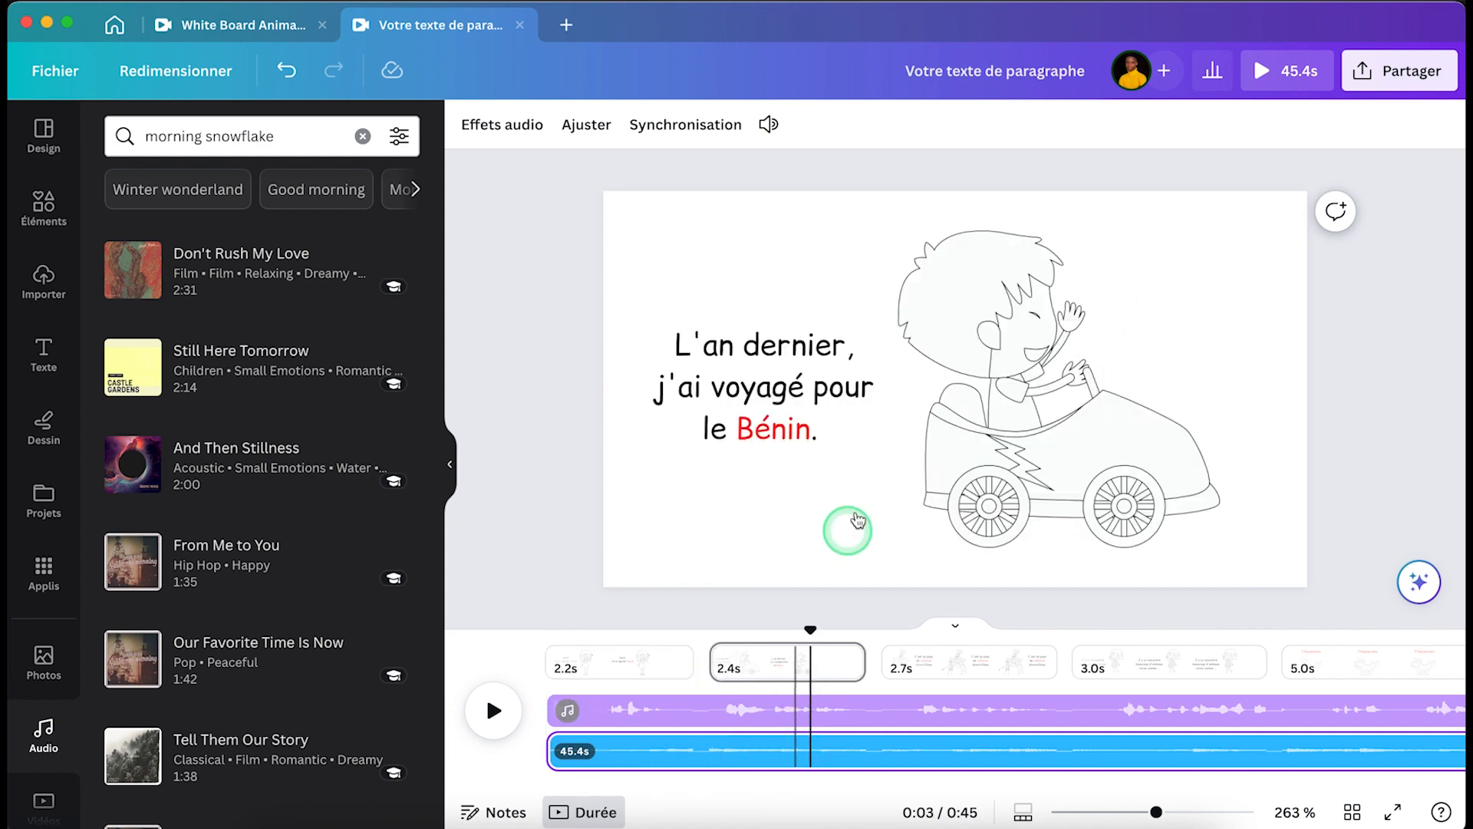
pyautogui.click(770, 127)
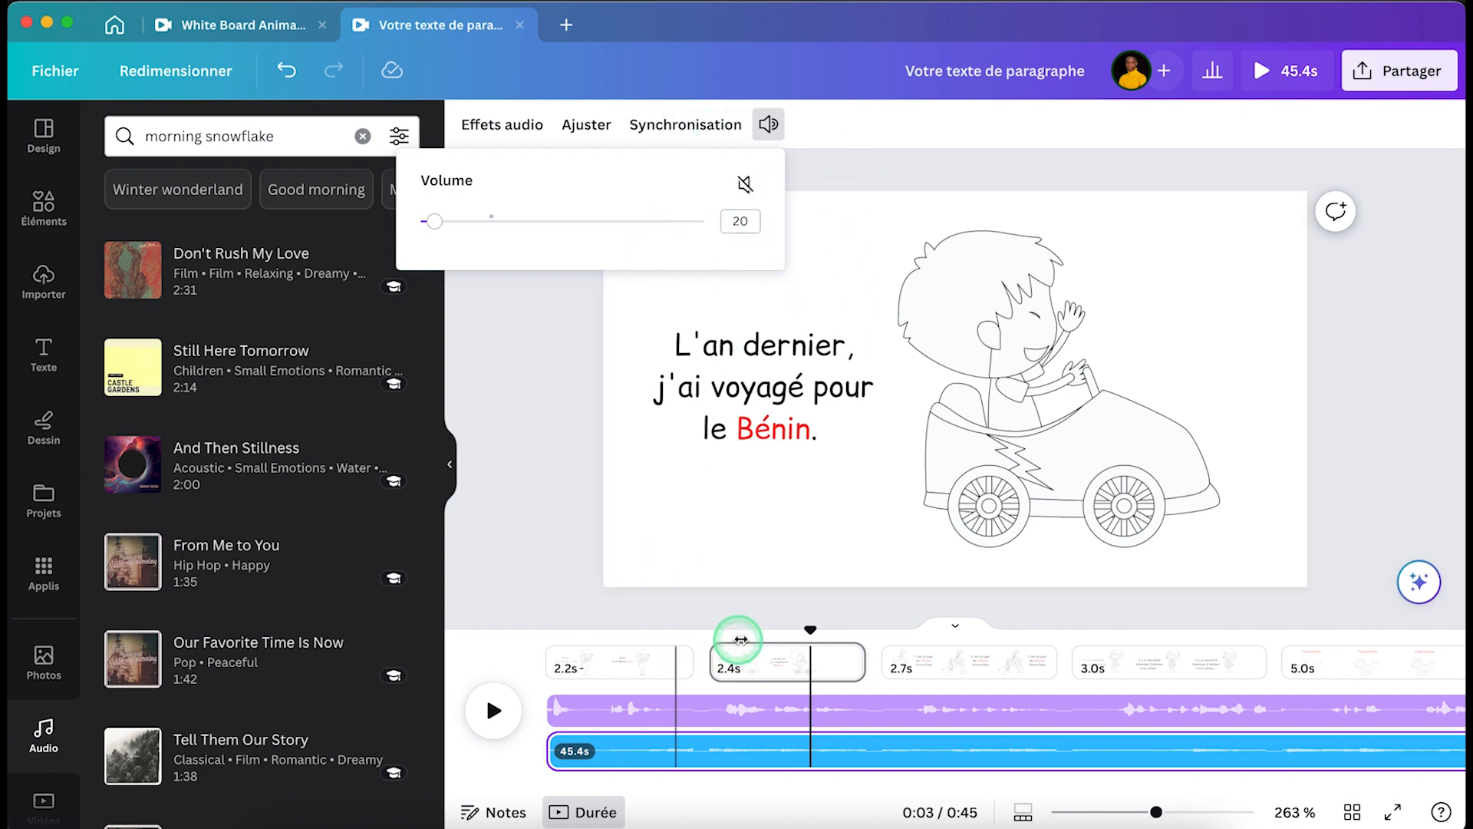
# Play the video from the start of page 1 to page 3 to check the music against the voice-over
pyautogui.moveTo(789, 634); pyautogui.dragTo(518, 654)
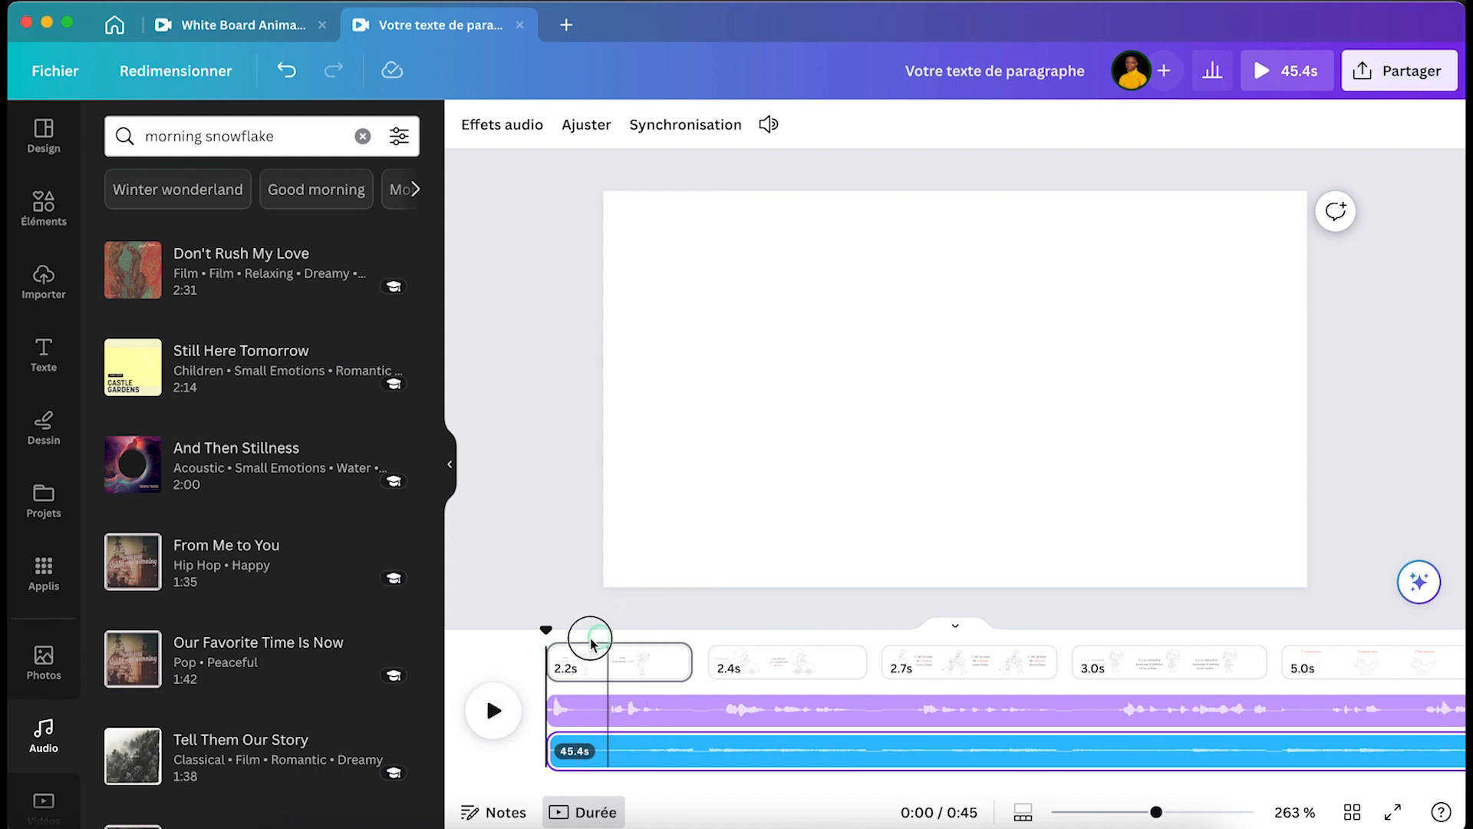
pyautogui.click(494, 710)
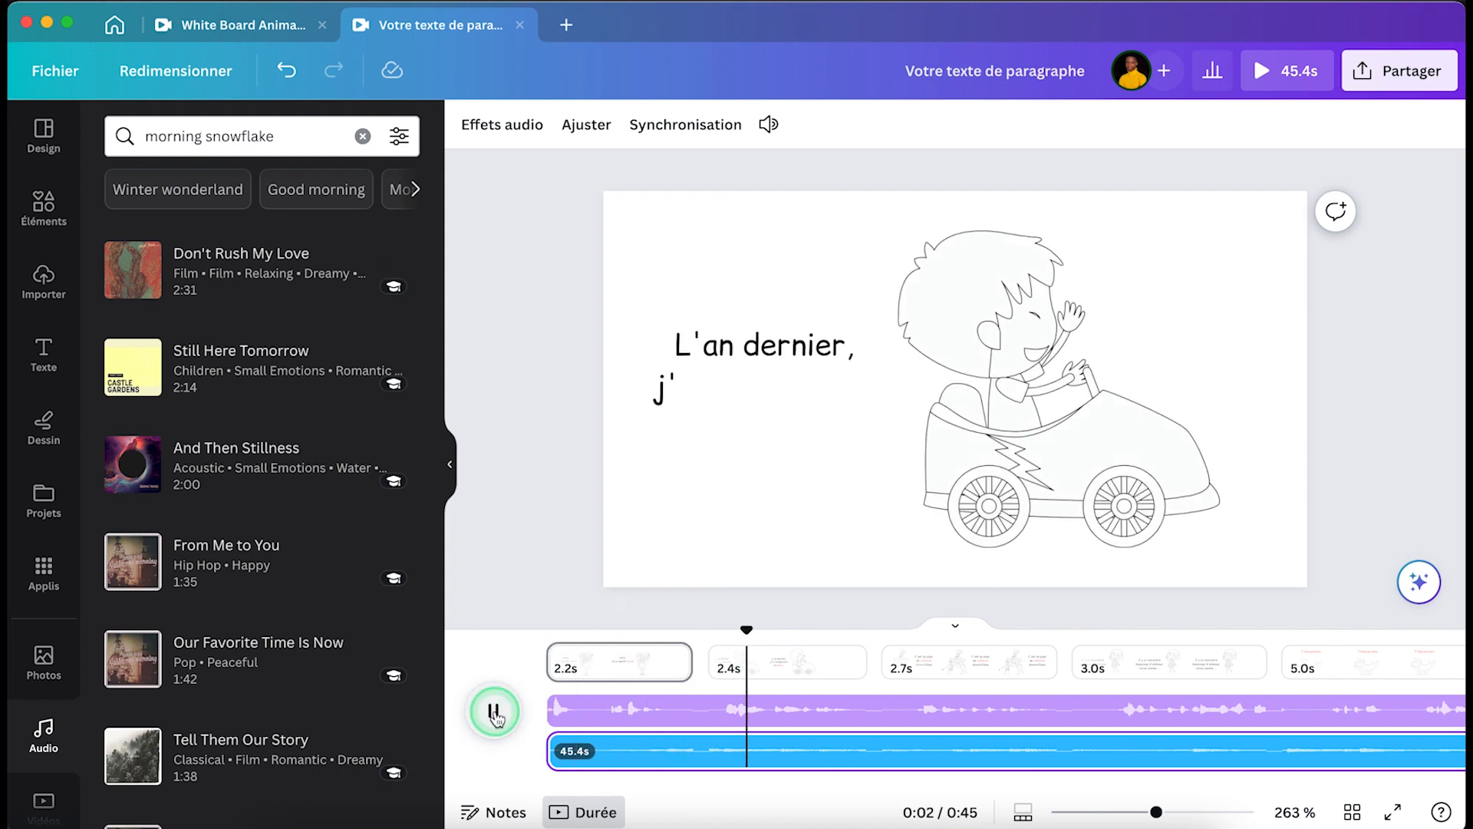
pyautogui.click(495, 712)
pyautogui.click(1077, 627)
pyautogui.moveTo(1079, 631); pyautogui.dragTo(862, 618)
# Try to add a transition between page 2 and page 3
pyautogui.click(877, 675)
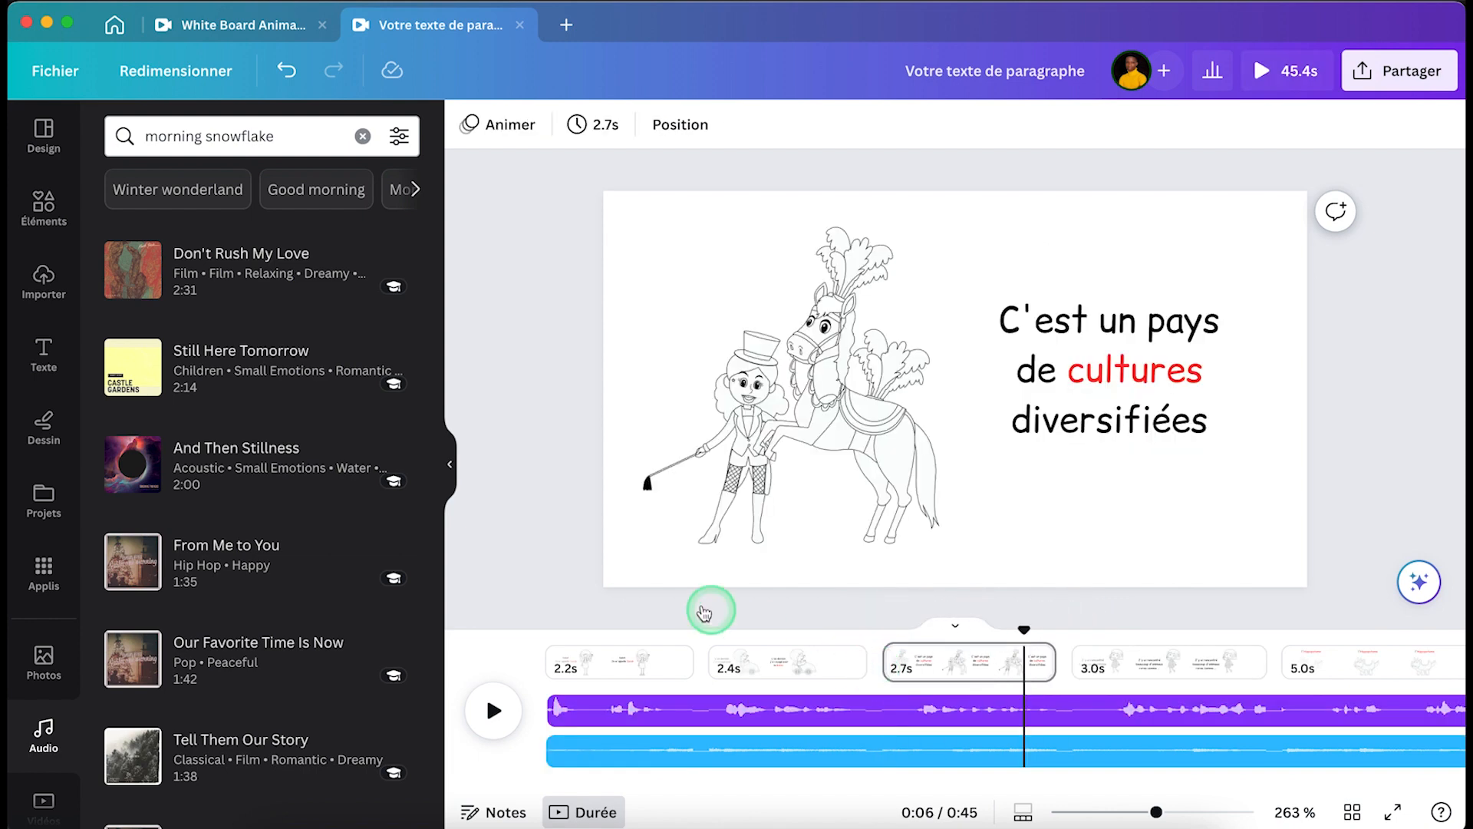
pyautogui.moveTo(874, 670)
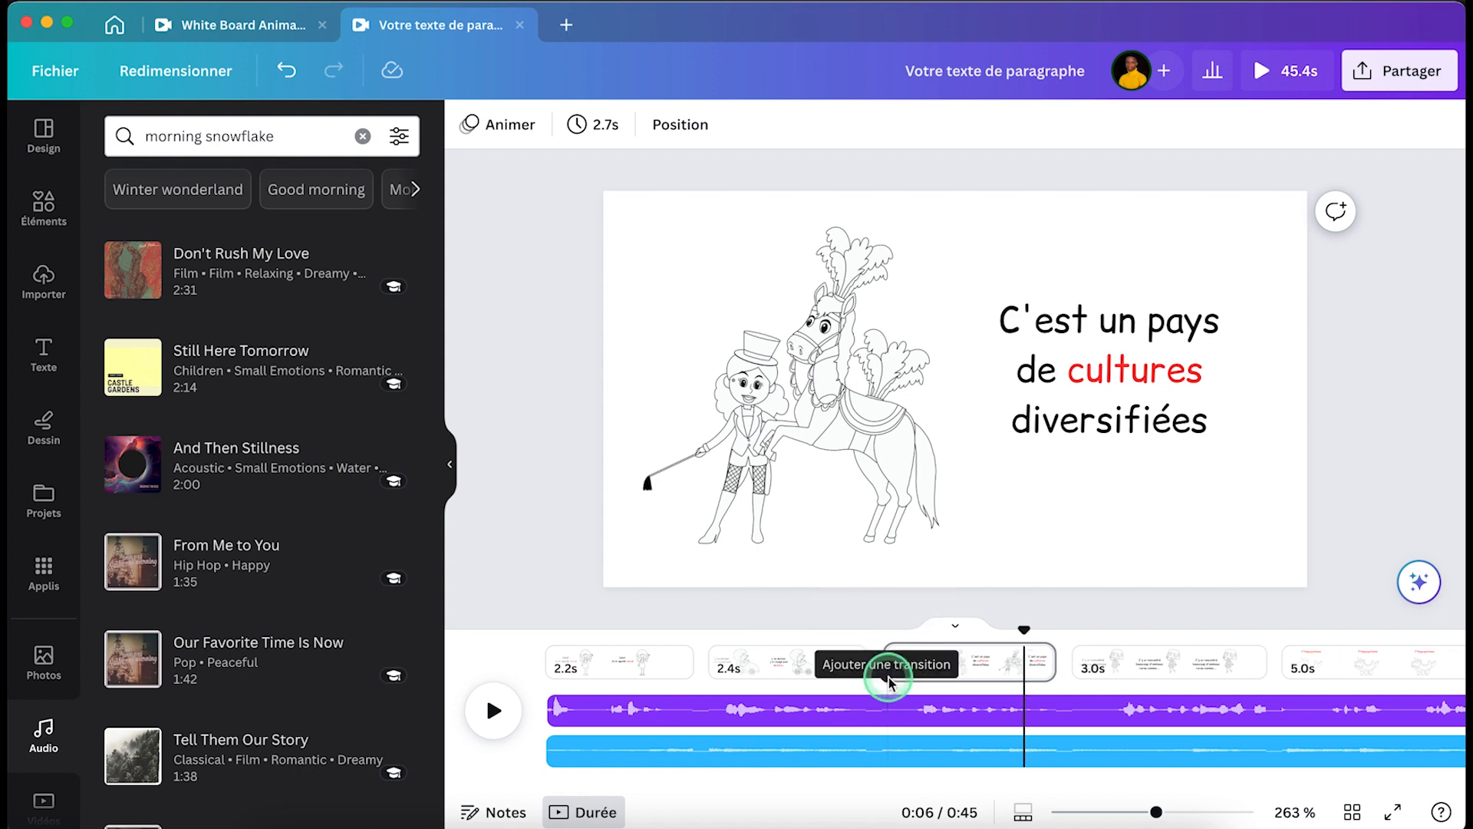
pyautogui.click(885, 677)
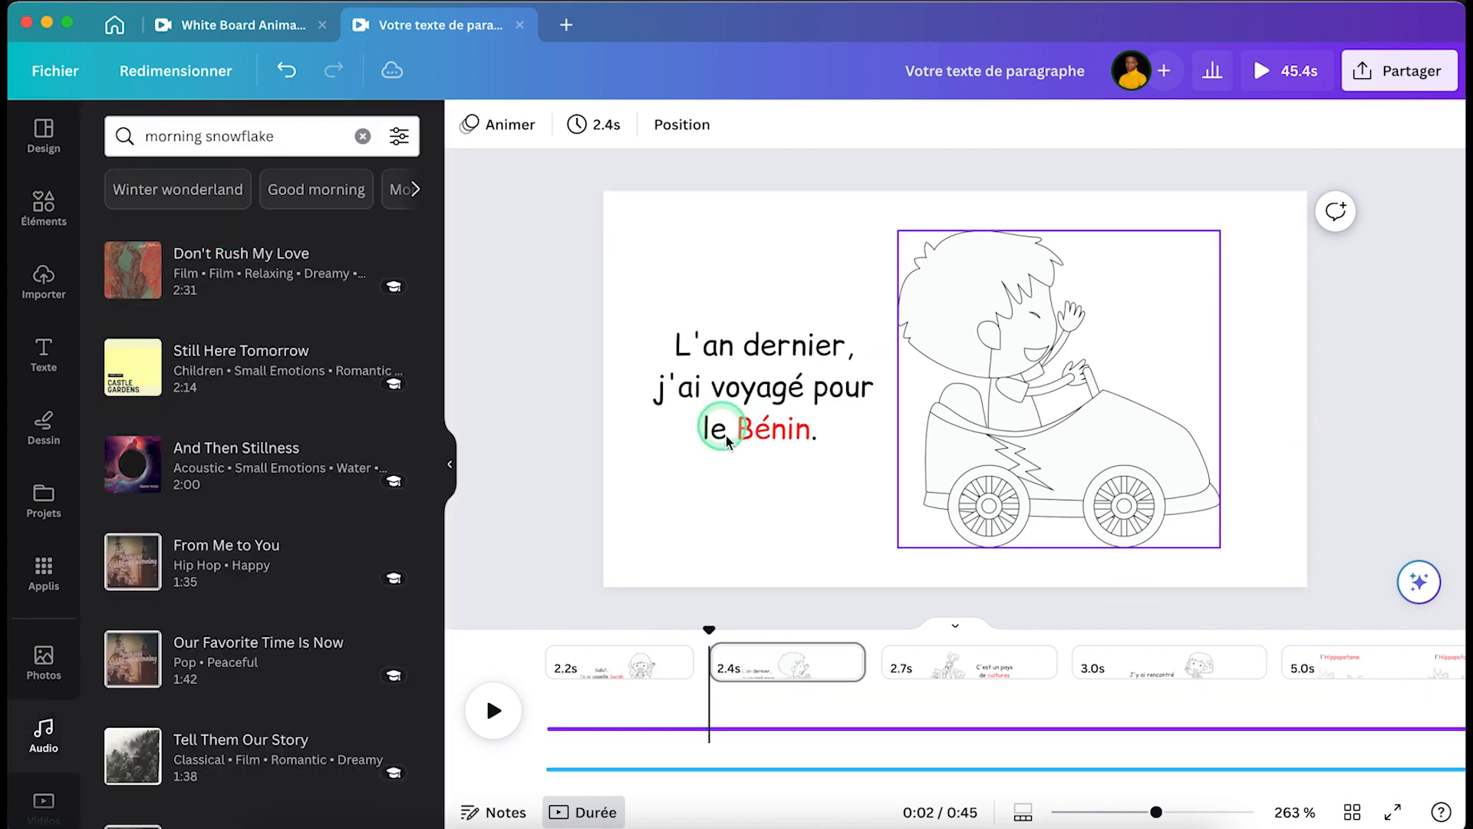
pyautogui.click(1336, 136)
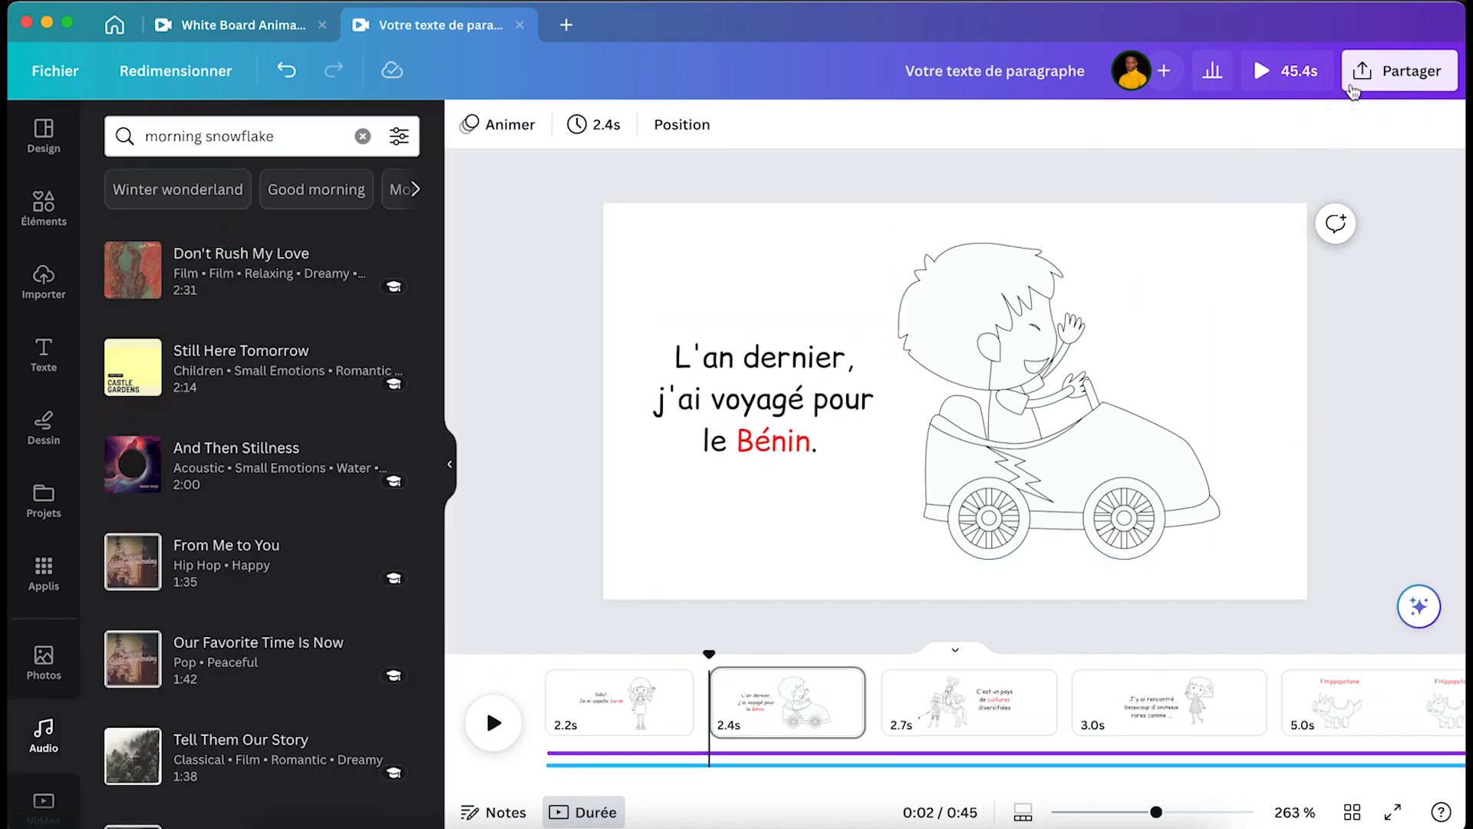
# Download all 11 pages of the design as an MP4 video at 1080 px (HD) quality
pyautogui.click(1385, 77)
pyautogui.click(1221, 592)
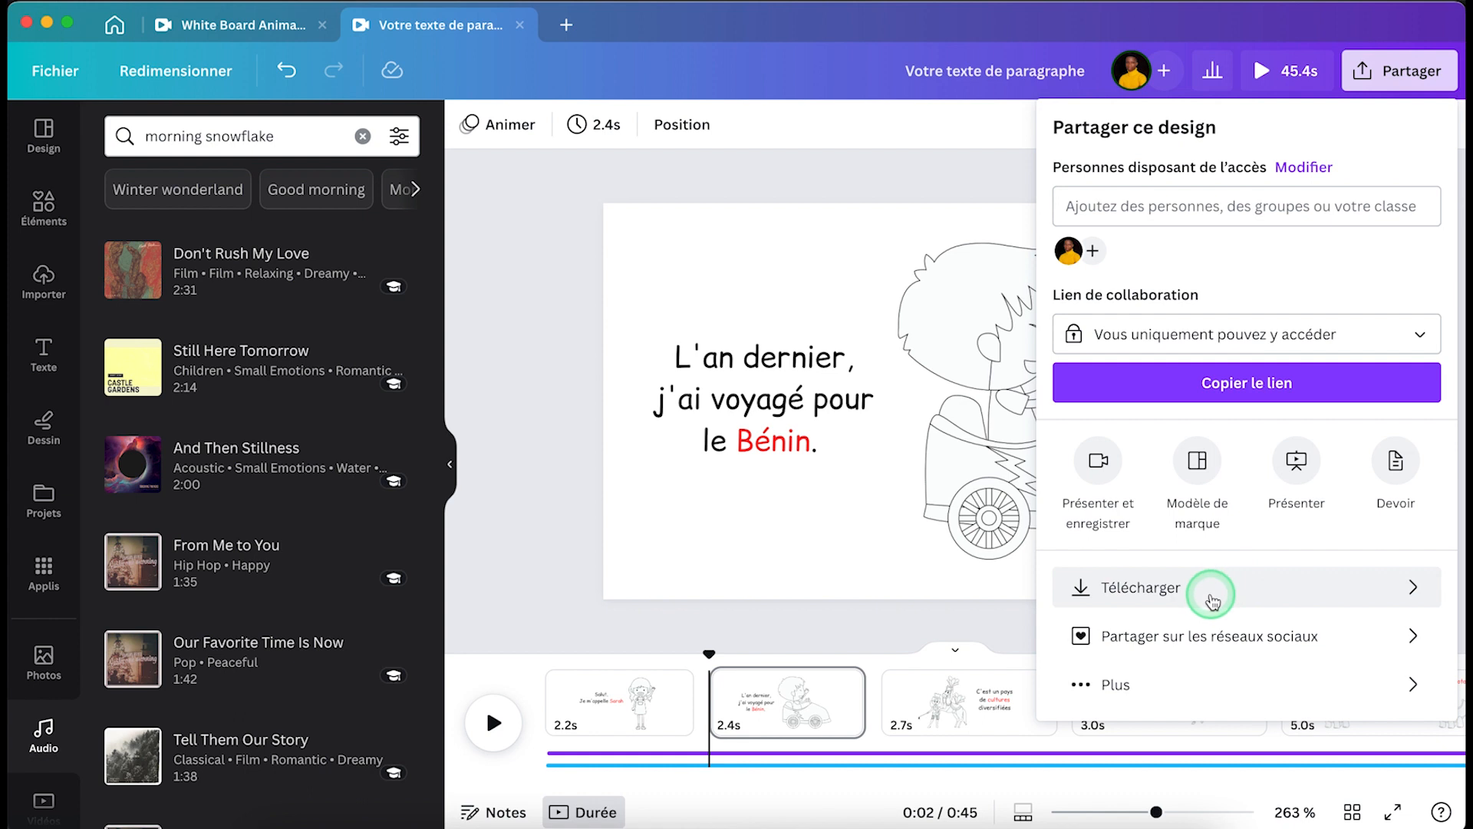
pyautogui.click(1145, 188)
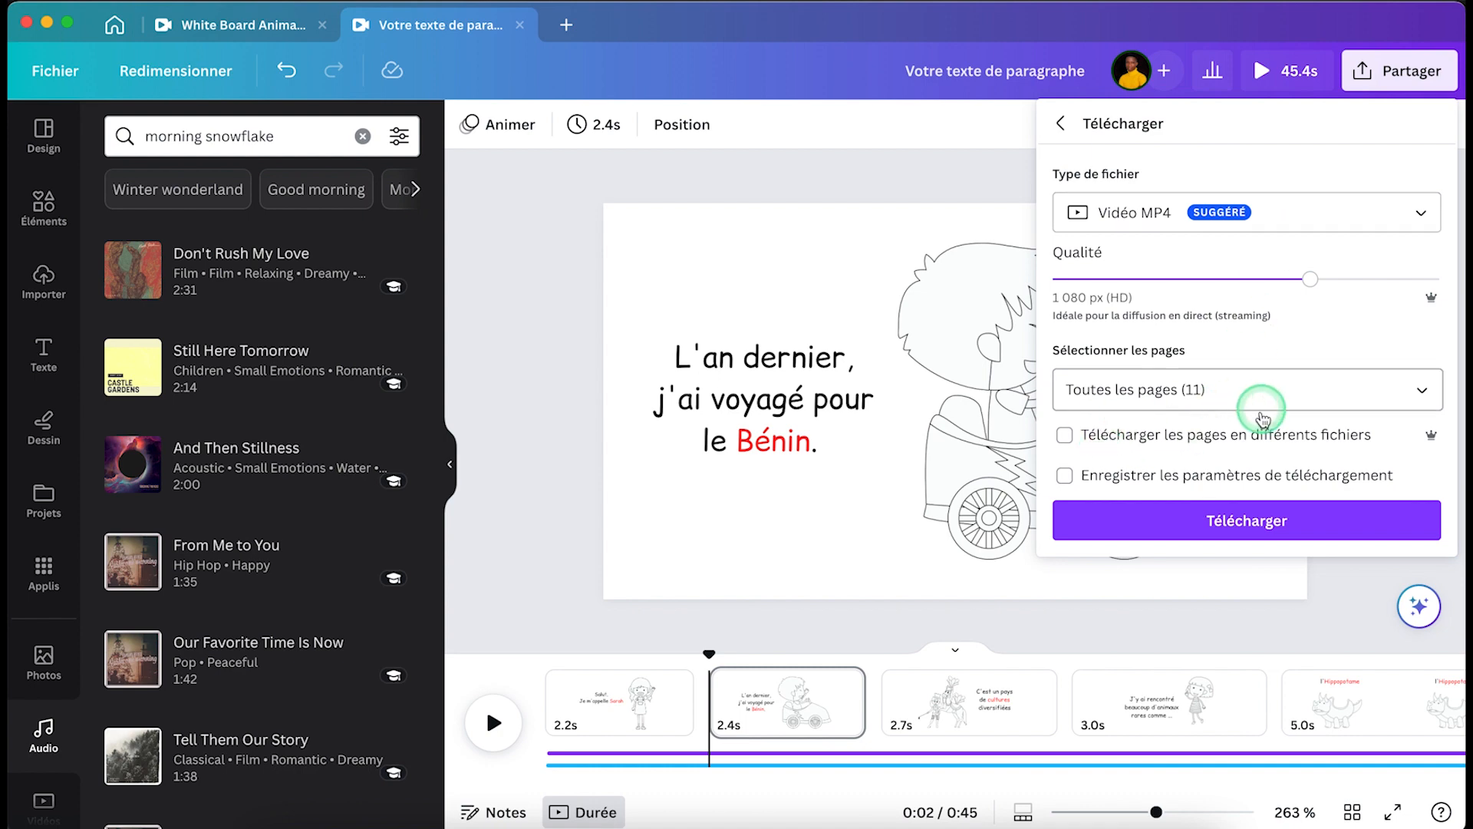
pyautogui.click(1247, 522)
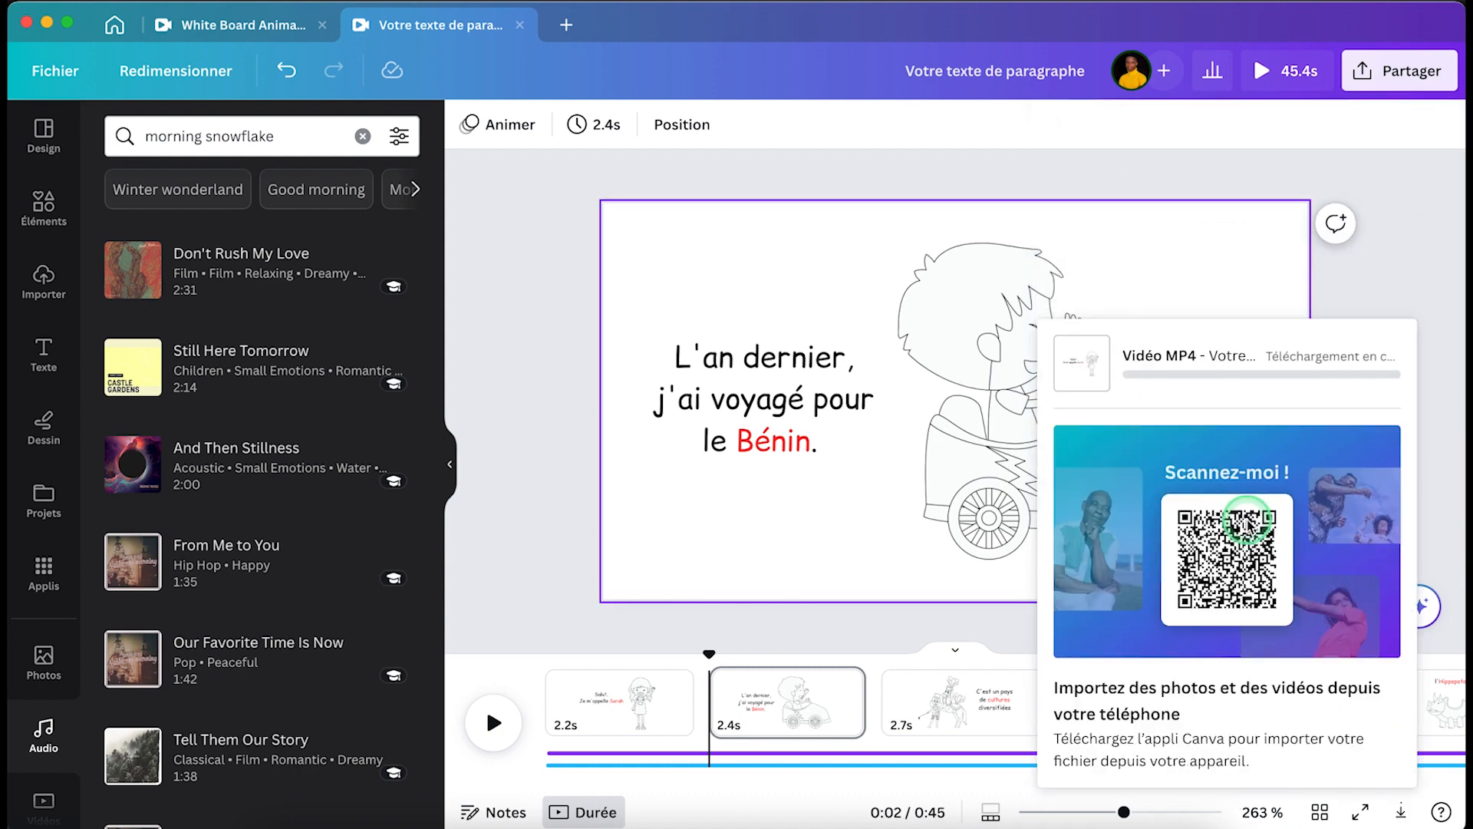